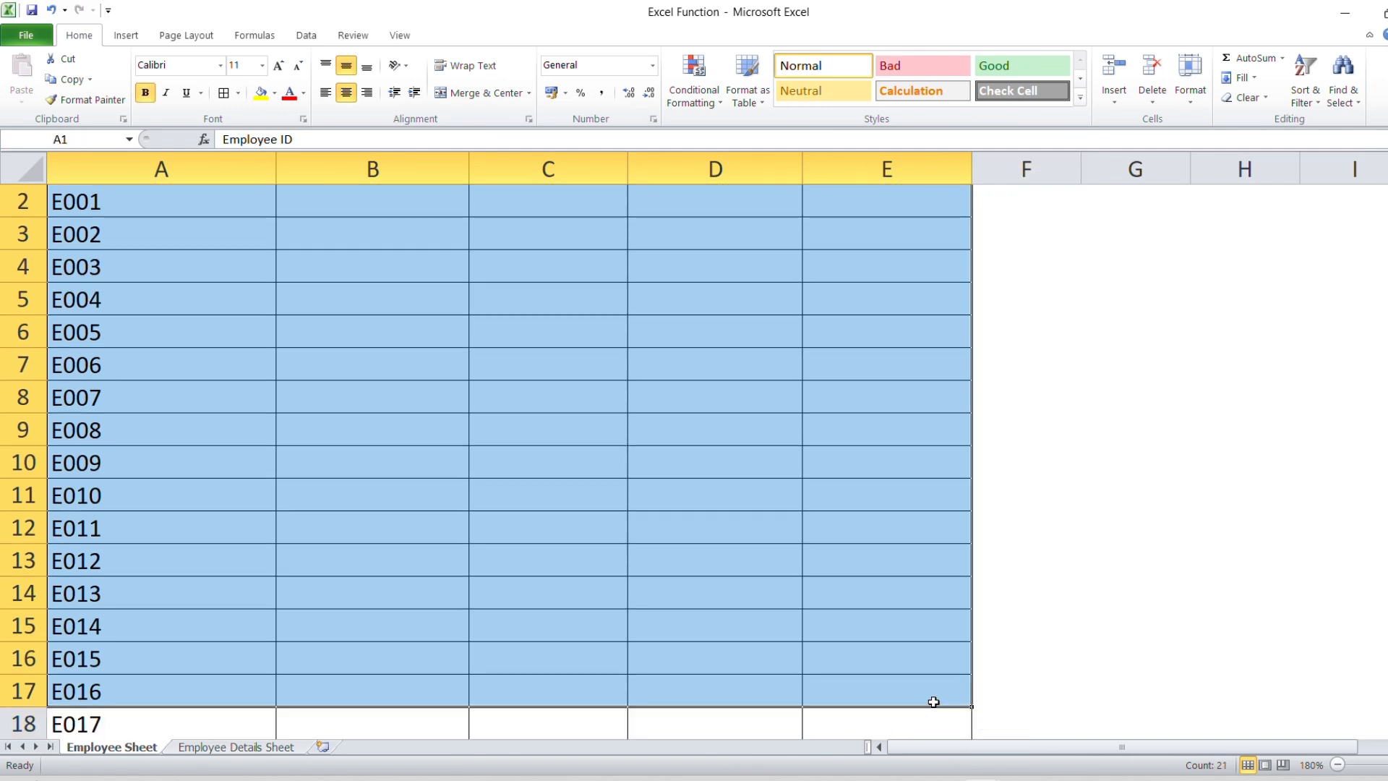
- Examine the Employee Sheet layout: the Employee ID list and the empty Name, Salary, Department and Location columns
key(ctrl+Up)
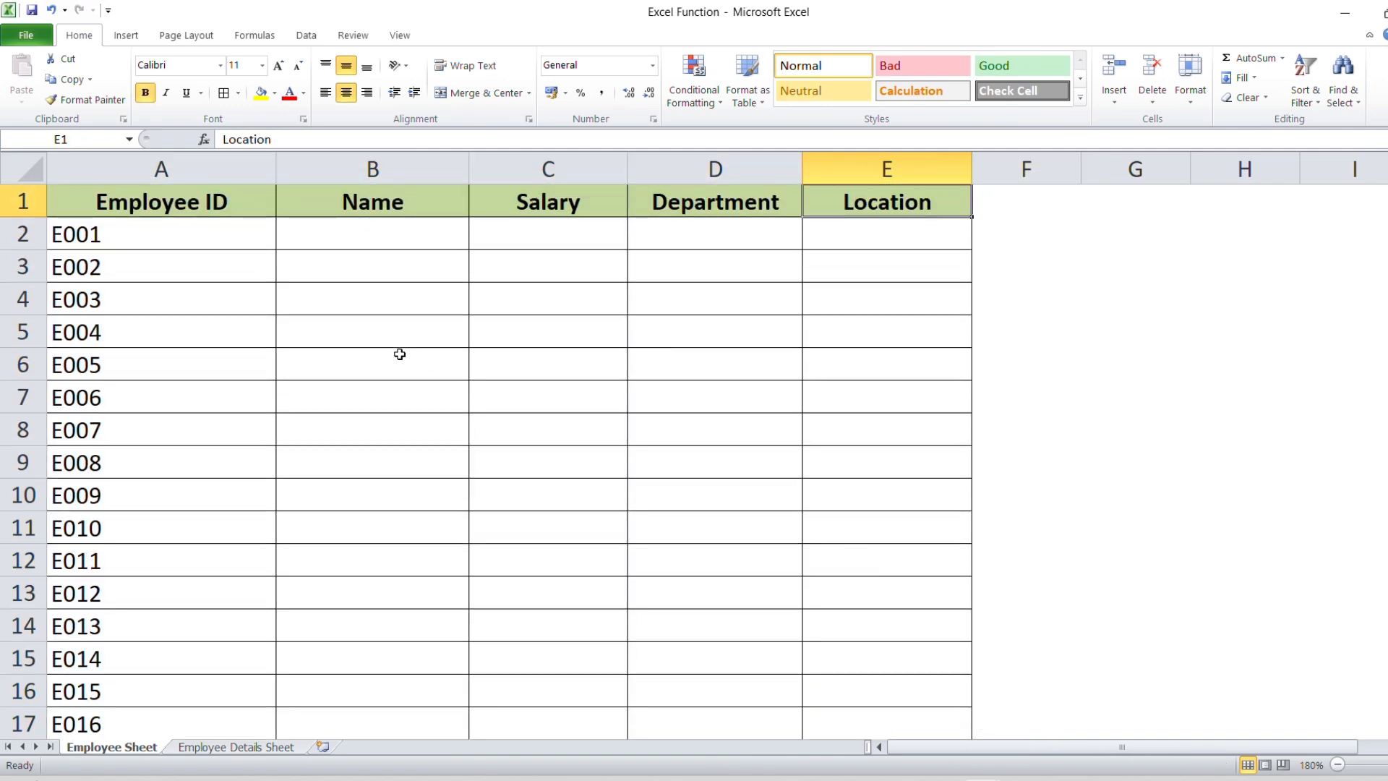
drag(127, 206, 980, 647)
click(668, 486)
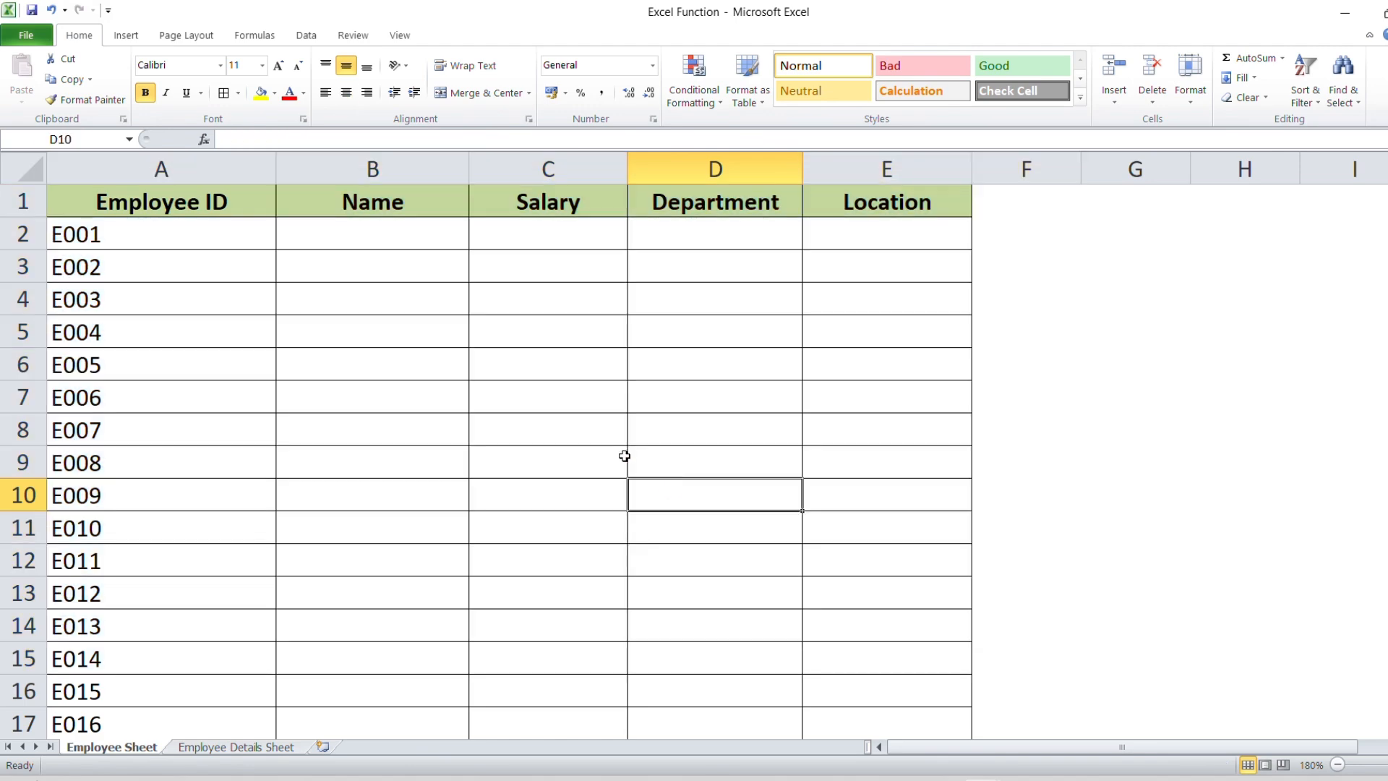
click(169, 204)
click(332, 246)
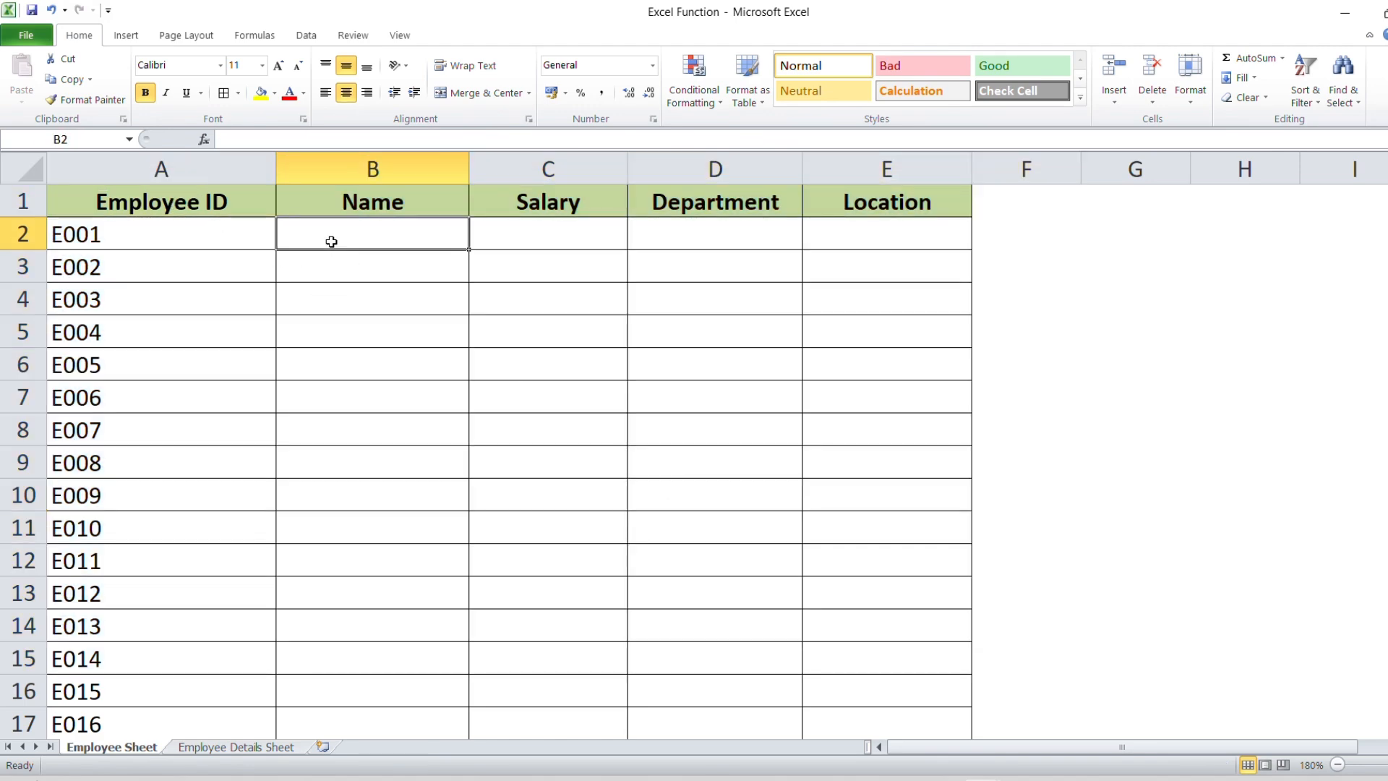
click(202, 197)
drag(203, 197, 879, 405)
click(559, 320)
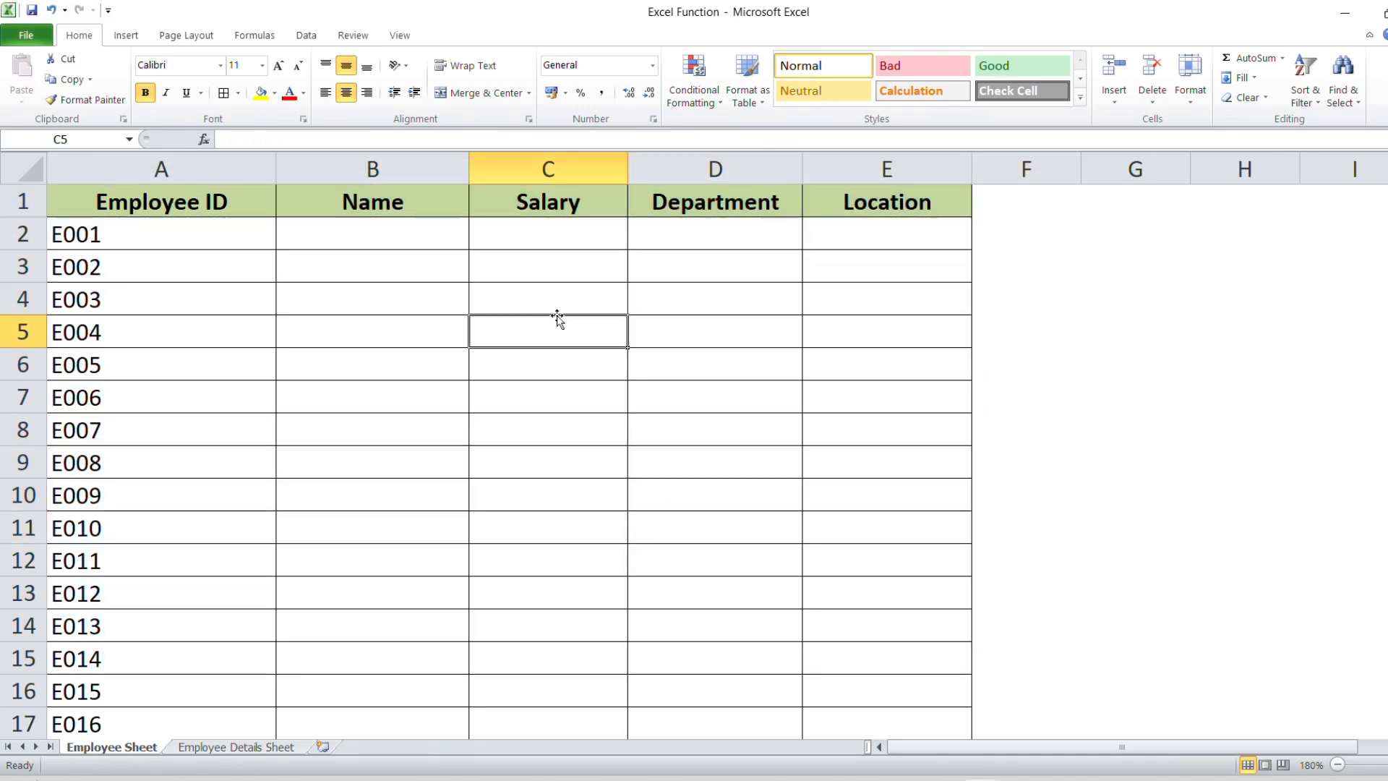
click(340, 246)
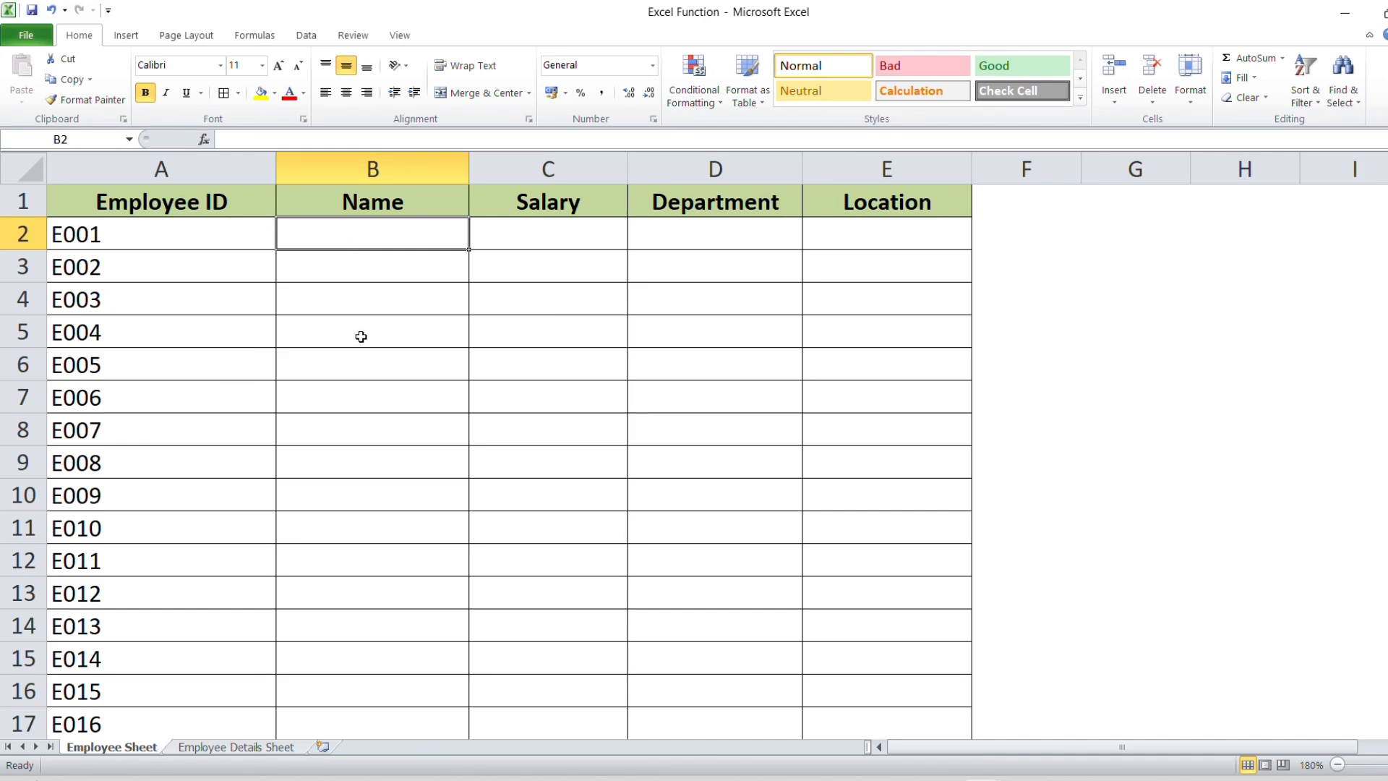
click(225, 227)
click(322, 232)
click(501, 205)
click(708, 201)
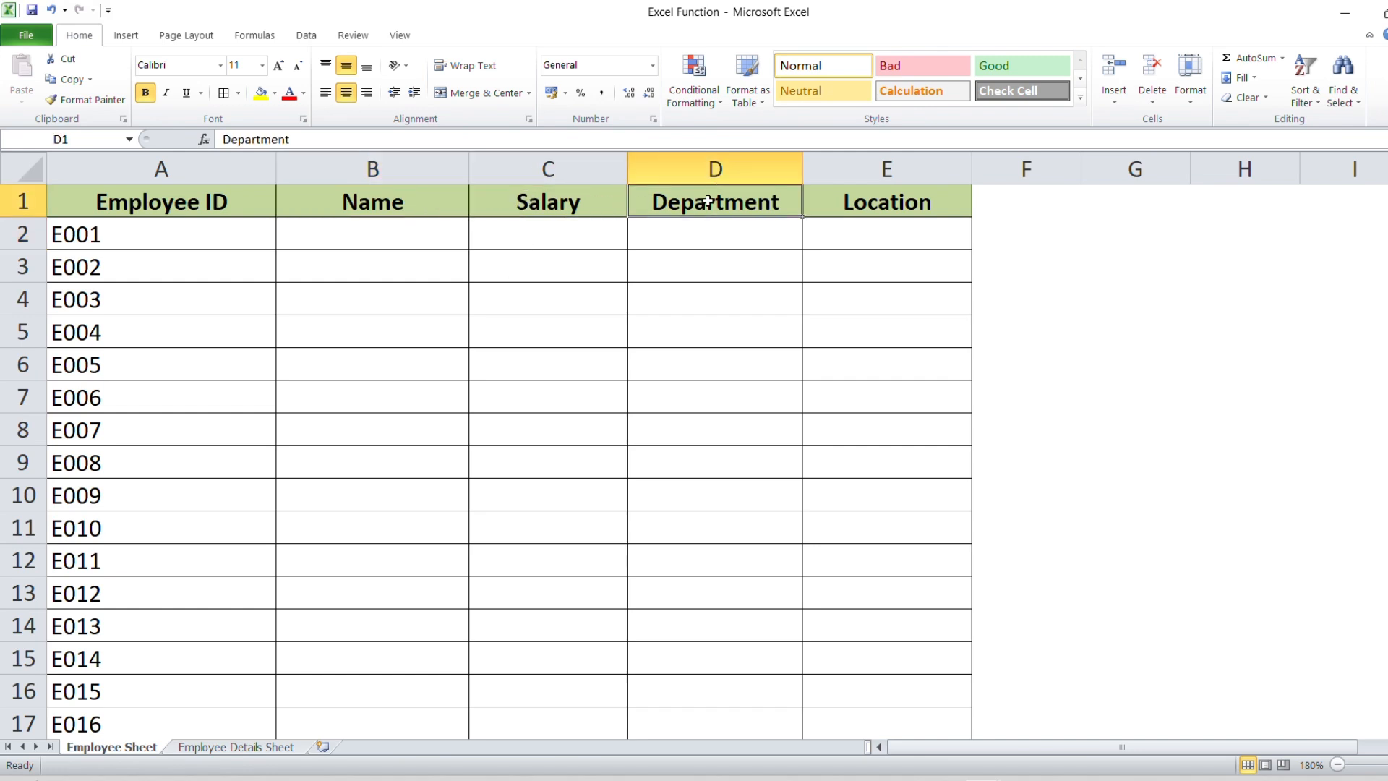
click(872, 210)
drag(744, 236, 686, 490)
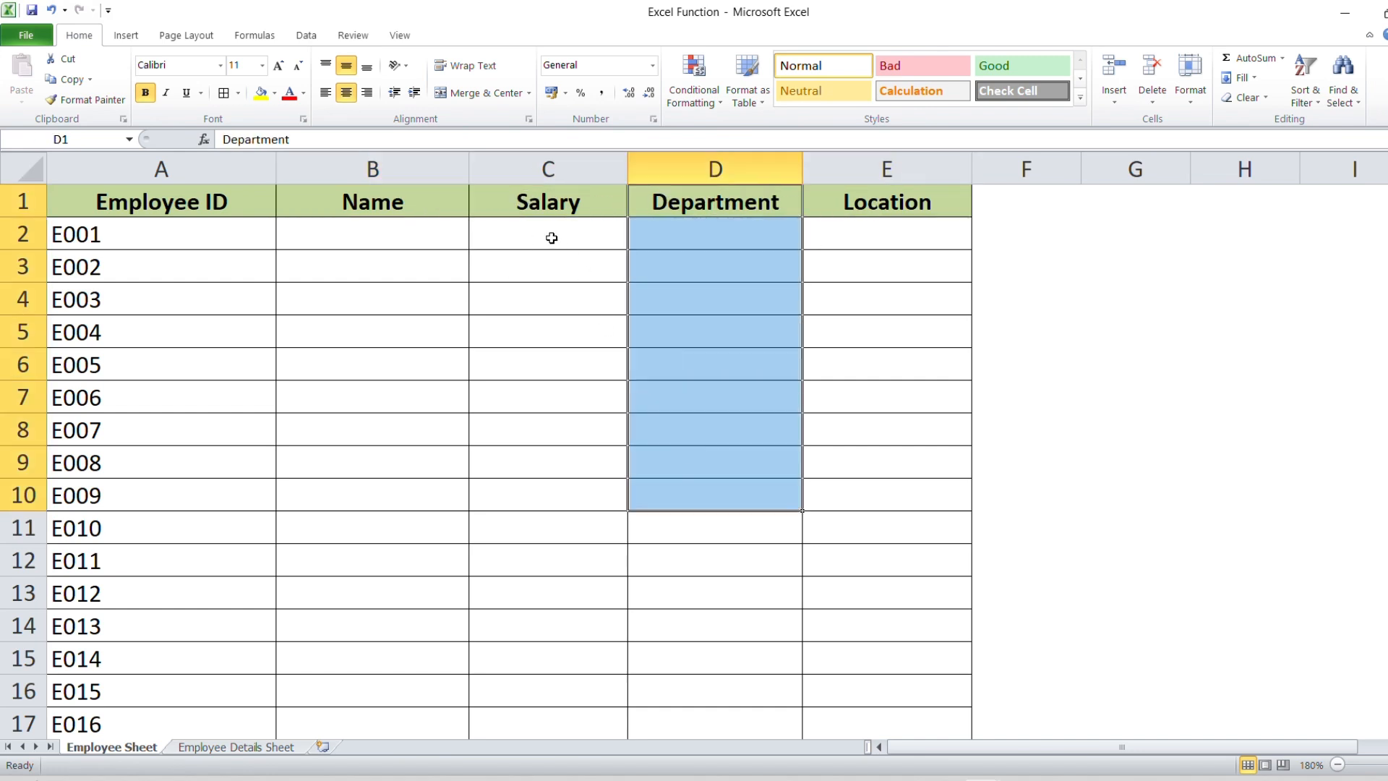
click(531, 203)
drag(532, 232, 521, 437)
click(397, 321)
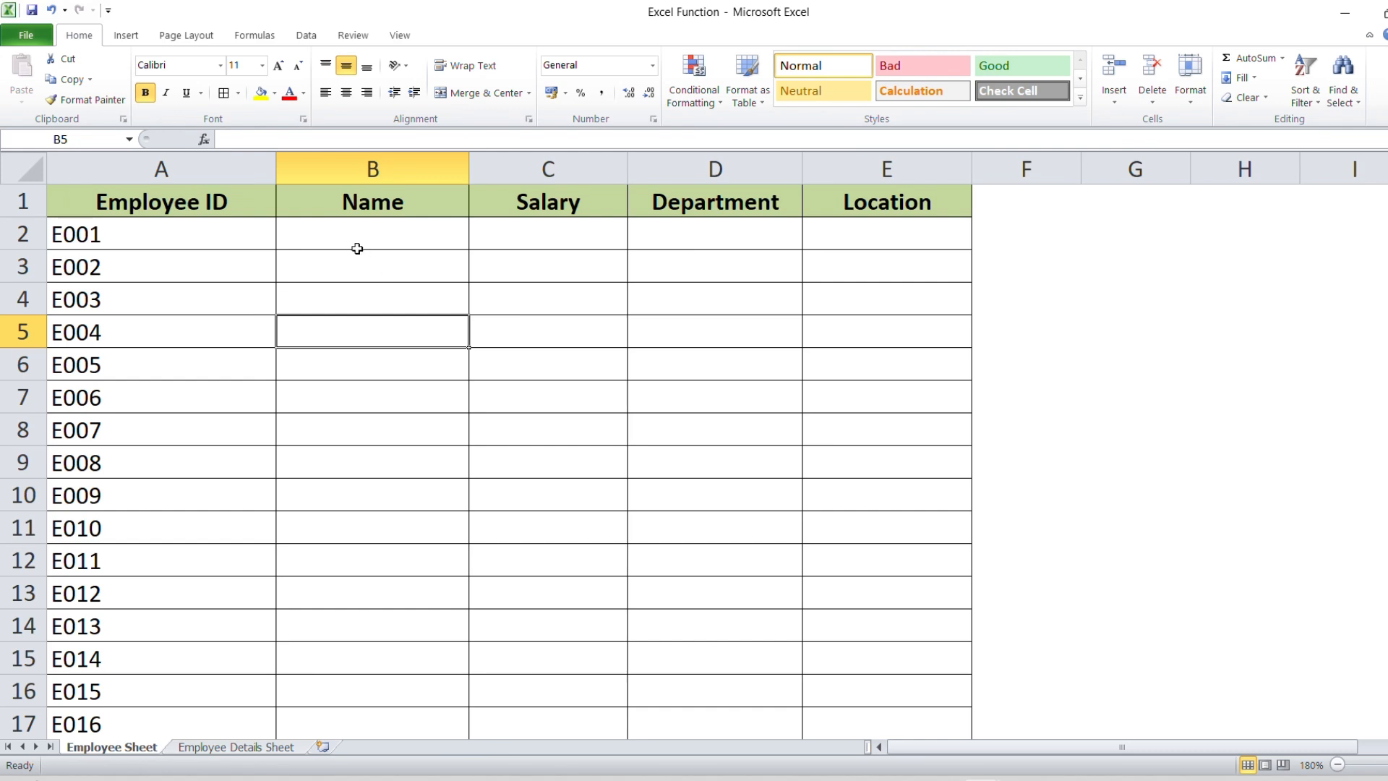
click(374, 232)
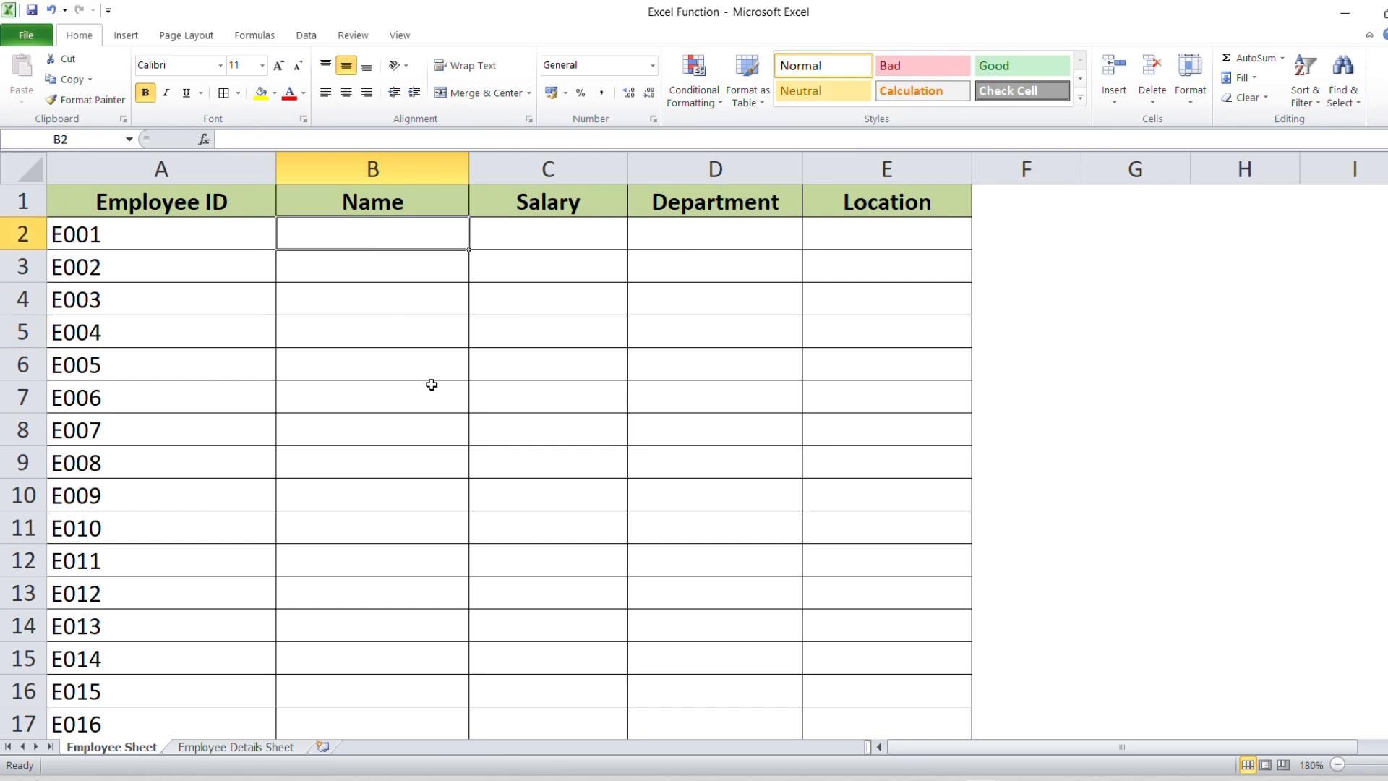
drag(192, 204, 535, 523)
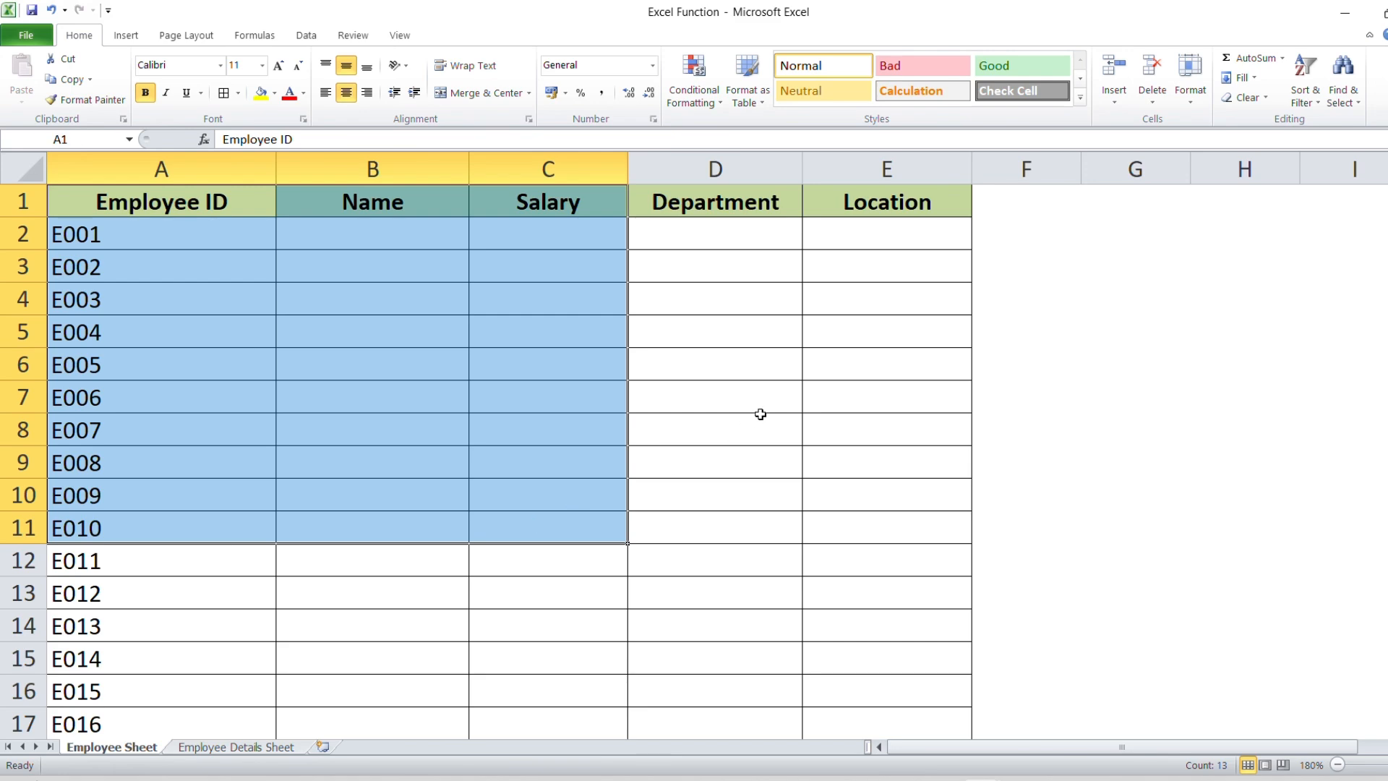
click(729, 395)
click(449, 308)
drag(202, 202, 183, 557)
drag(394, 206, 463, 531)
drag(544, 212, 545, 496)
click(407, 443)
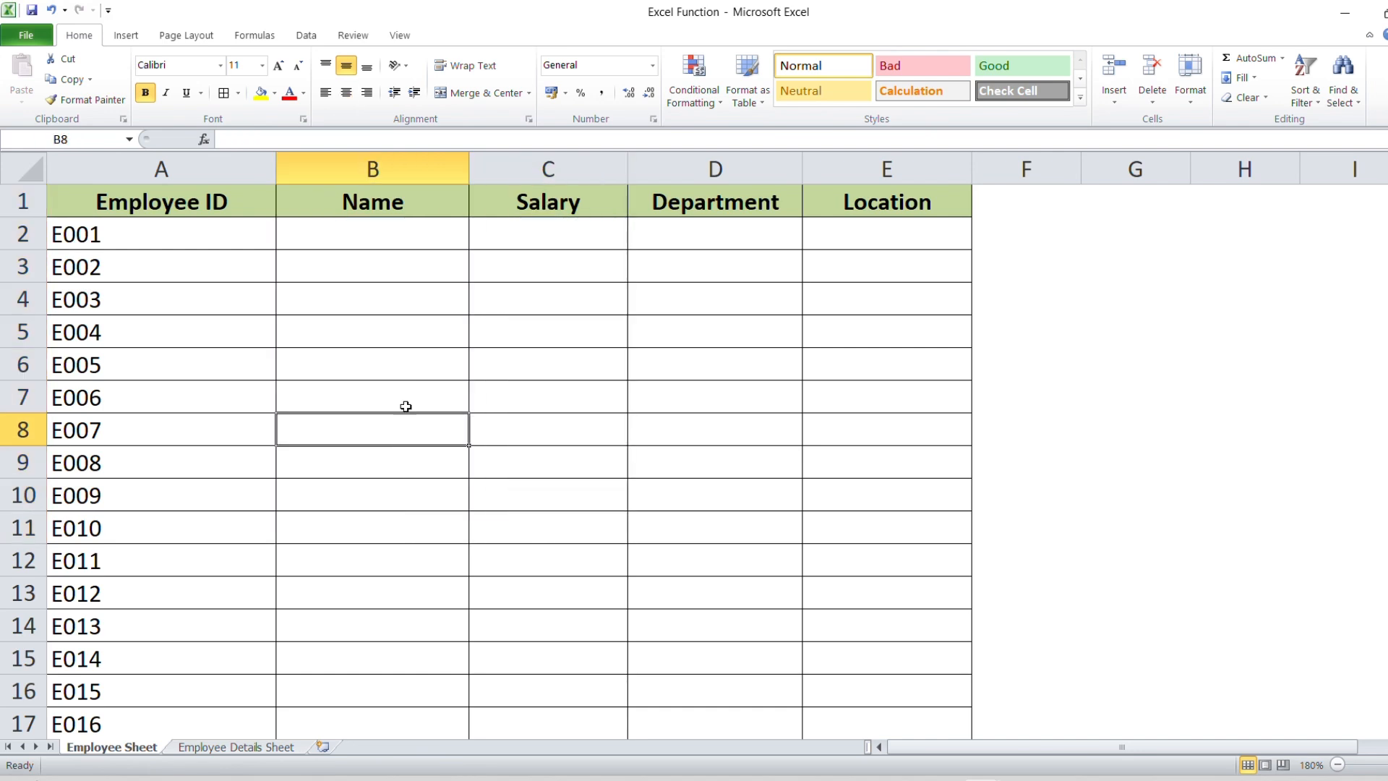
drag(382, 246, 380, 496)
drag(555, 245, 561, 479)
drag(383, 246, 387, 453)
click(504, 394)
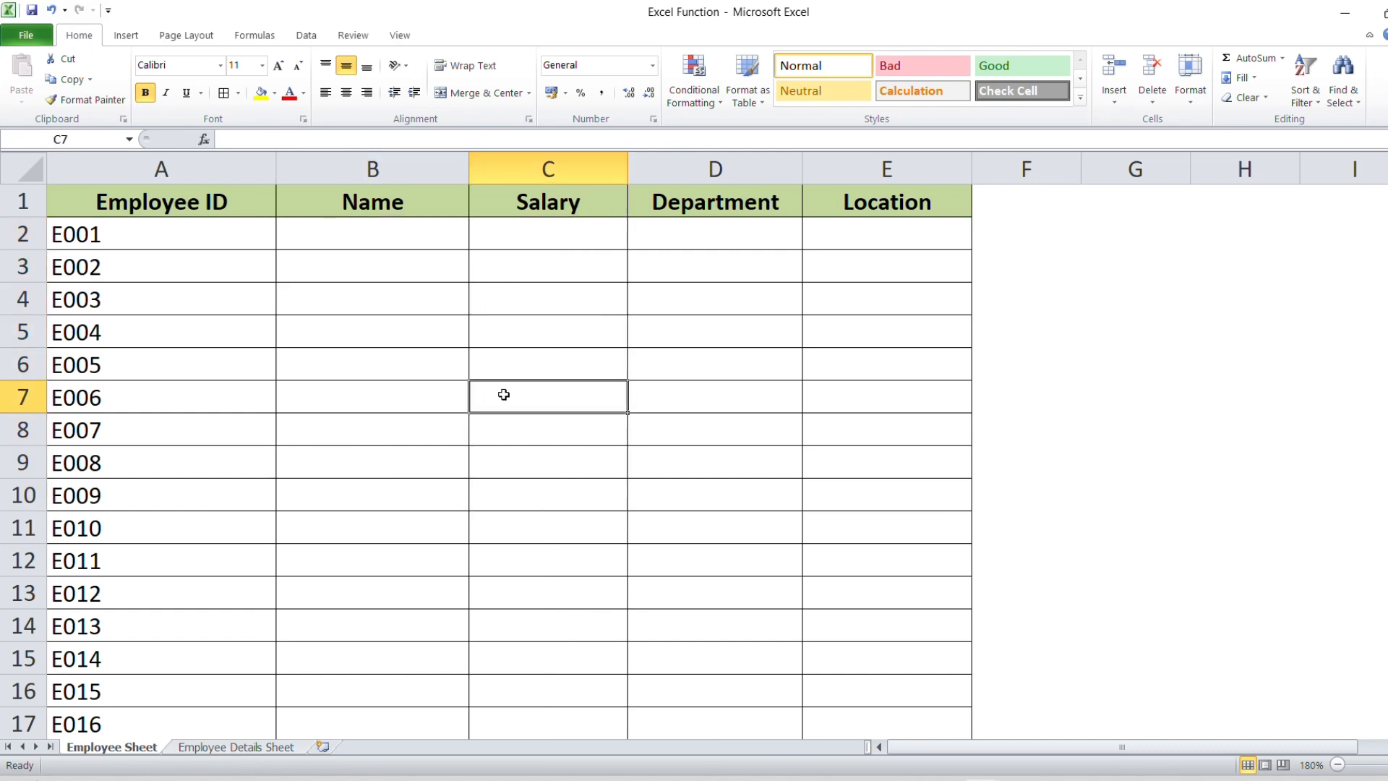
drag(361, 237, 371, 536)
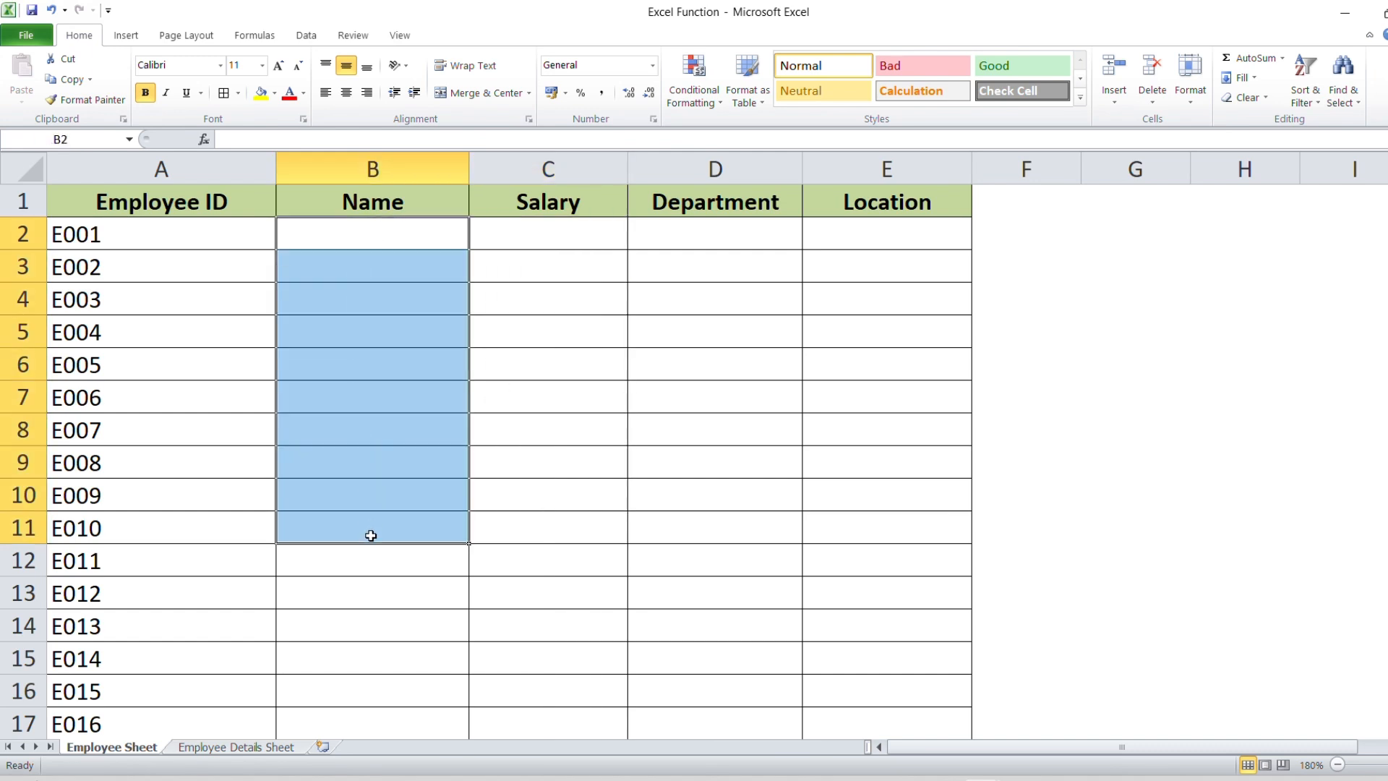
drag(532, 231, 612, 360)
drag(710, 237, 723, 433)
drag(881, 258, 876, 364)
drag(415, 264, 405, 363)
click(561, 387)
- Begin a VLOOKUP formula in cell B2 of the Name column with A2 as the lookup value
click(386, 238)
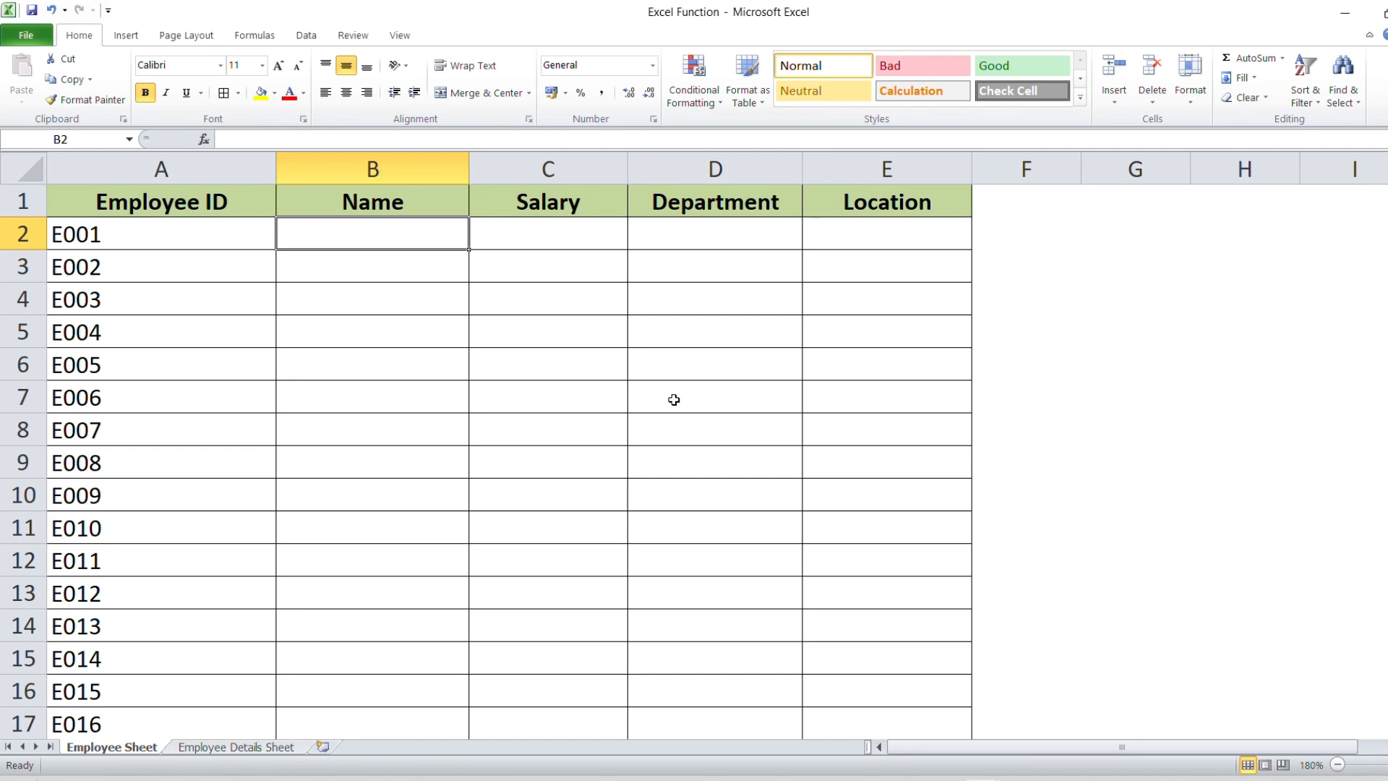
text(=vl)
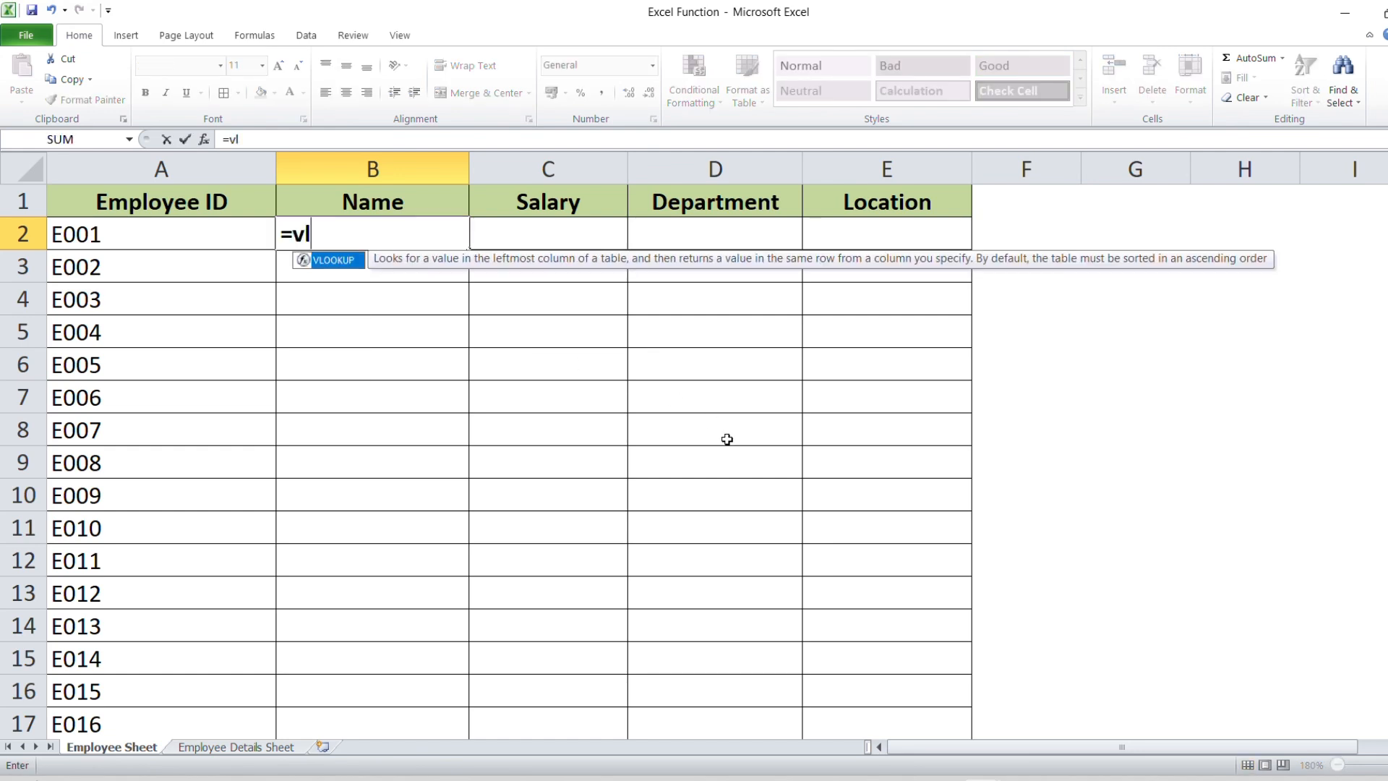
key(Tab)
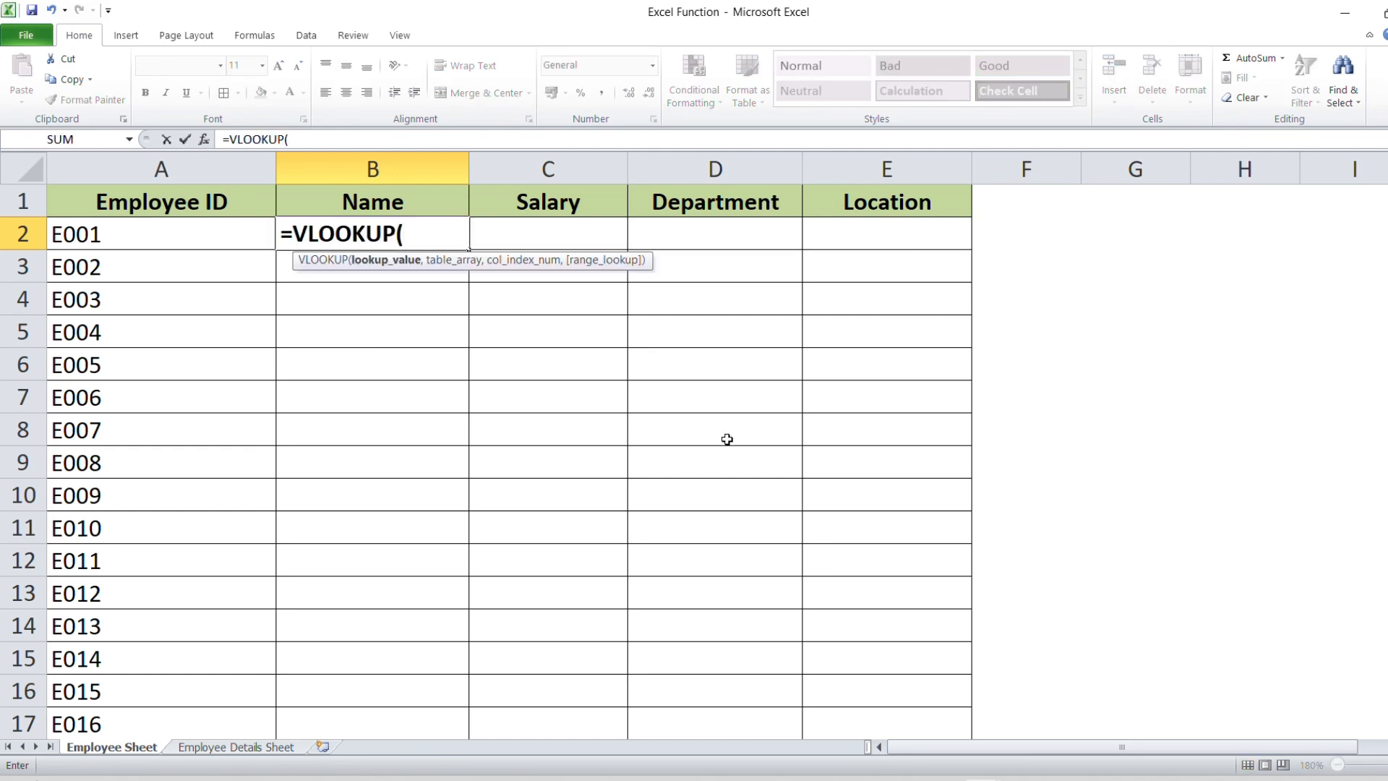
key(Left)
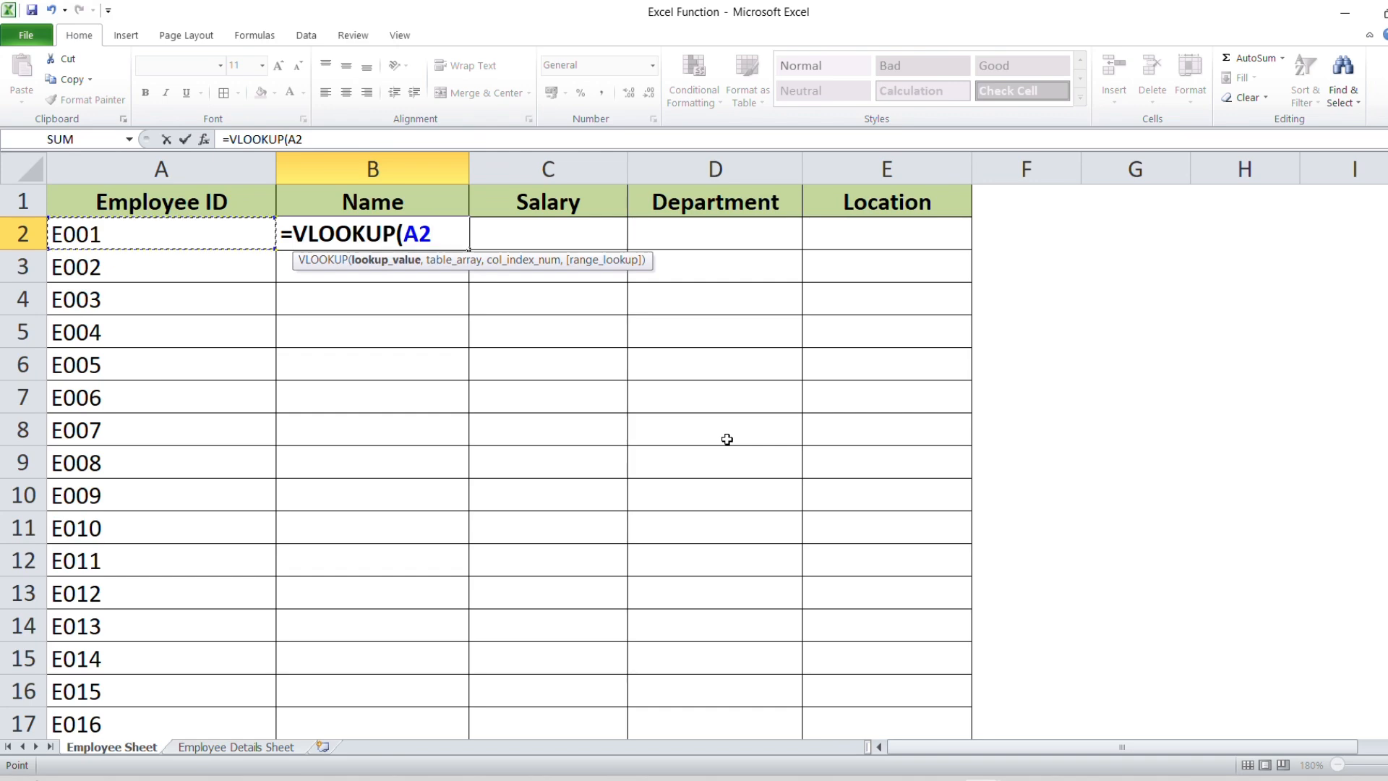
text(,)
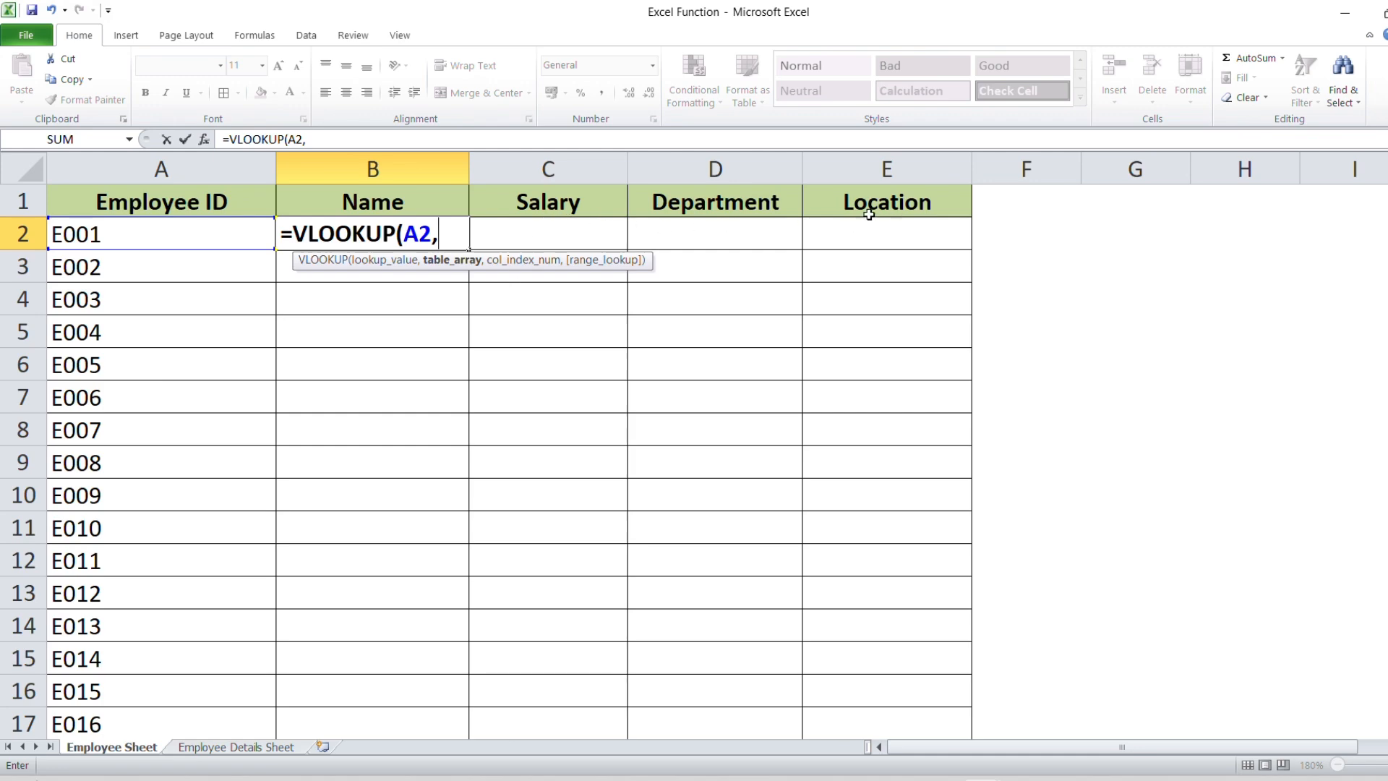
- Set the VLOOKUP table array to range A1:E26 on the Employee Details Sheet
click(215, 748)
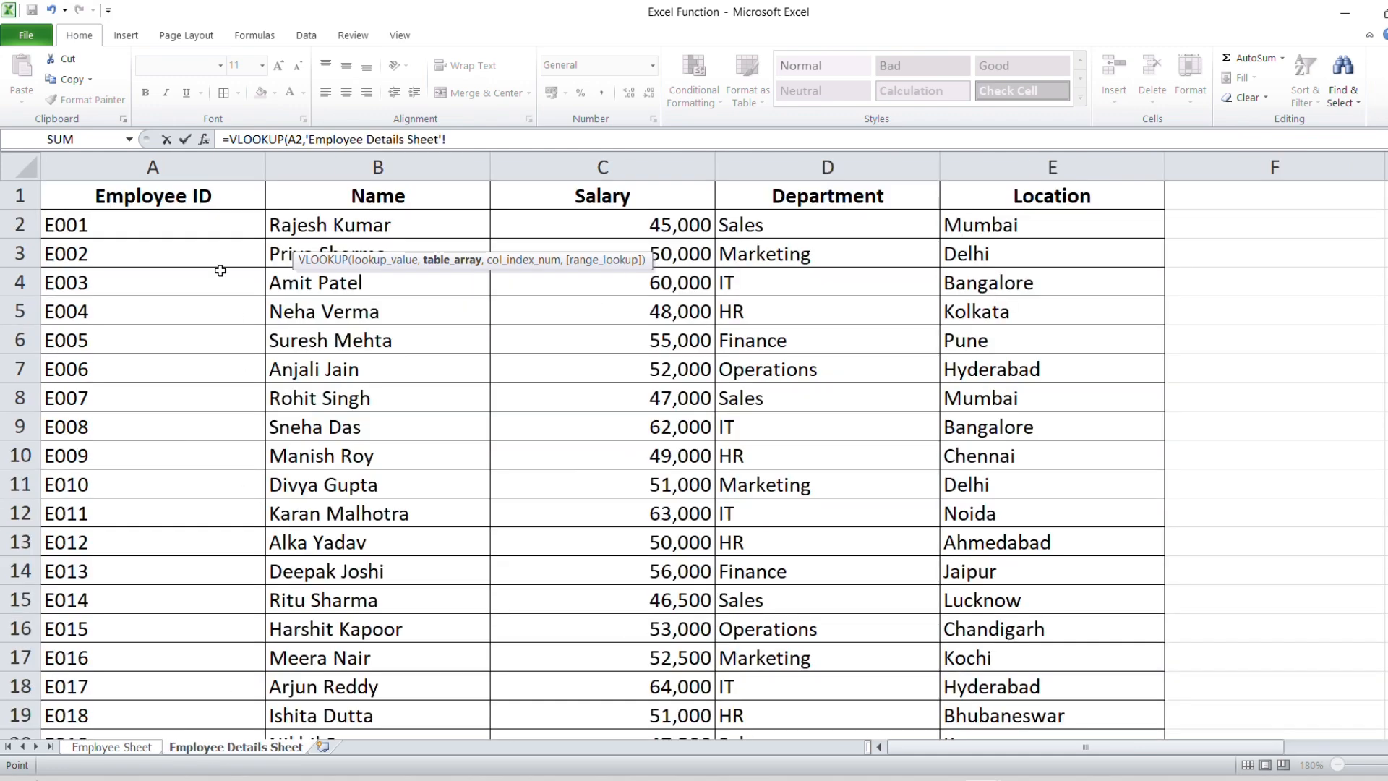
drag(145, 200, 1118, 686)
drag(1387, 647, 1387, 185)
- Complete the VLOOKUP formula with column index 2 and range lookup 0, and enter it in B2
click(510, 140)
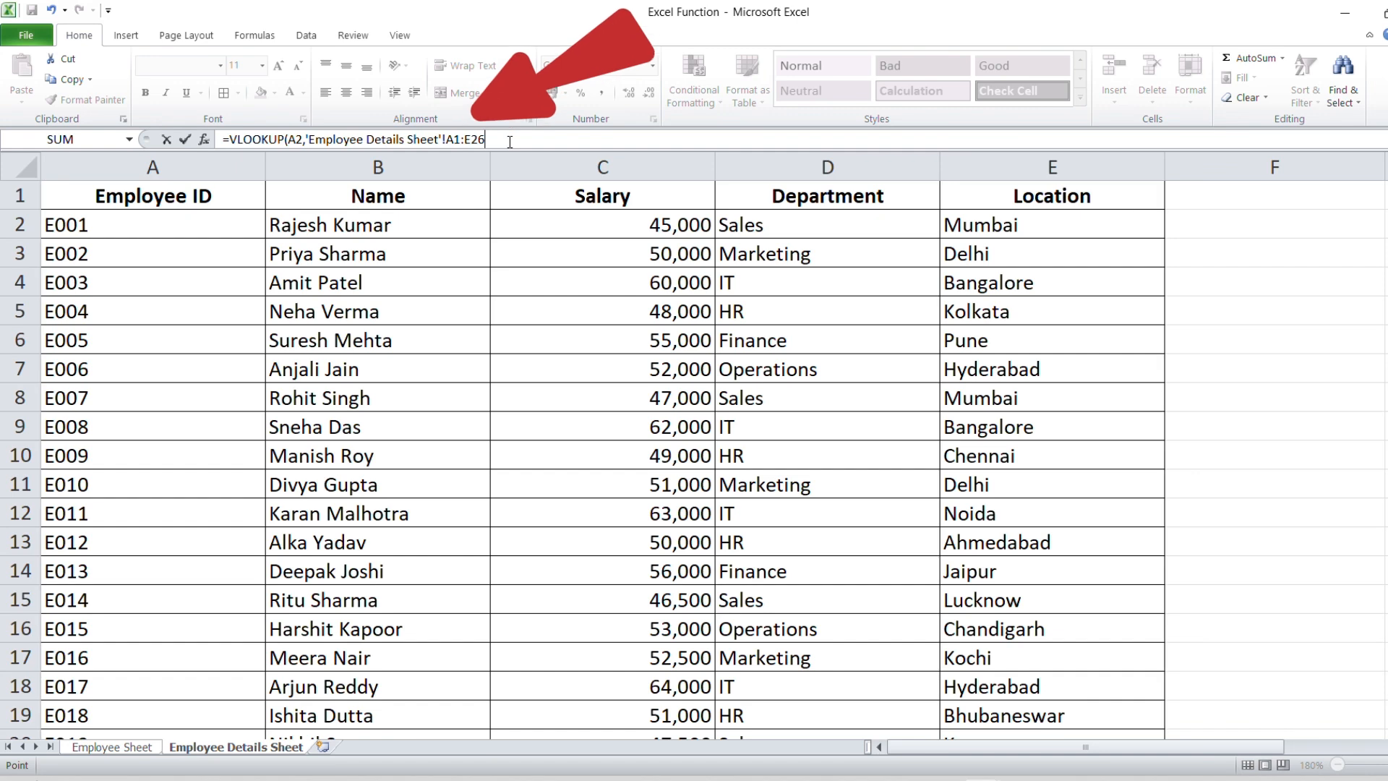
text(,)
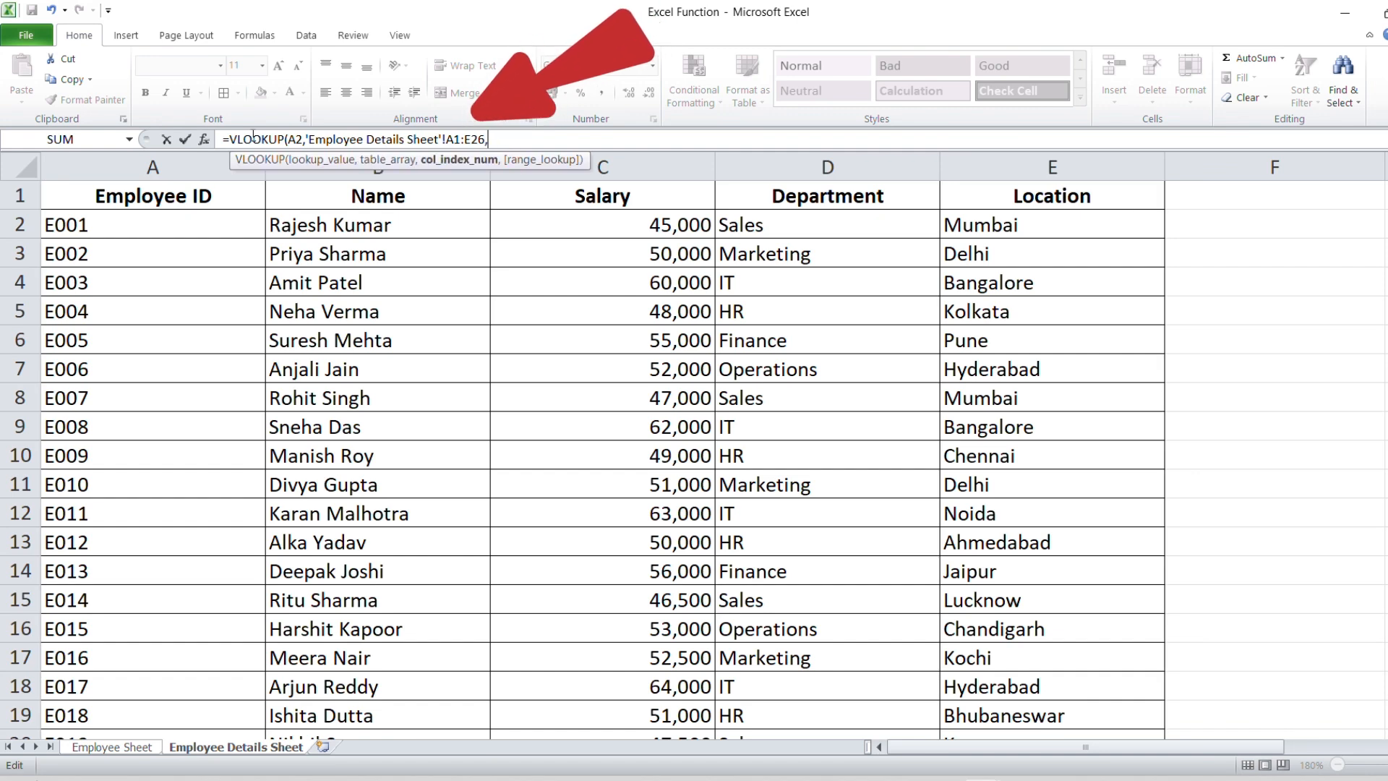
text(2,)
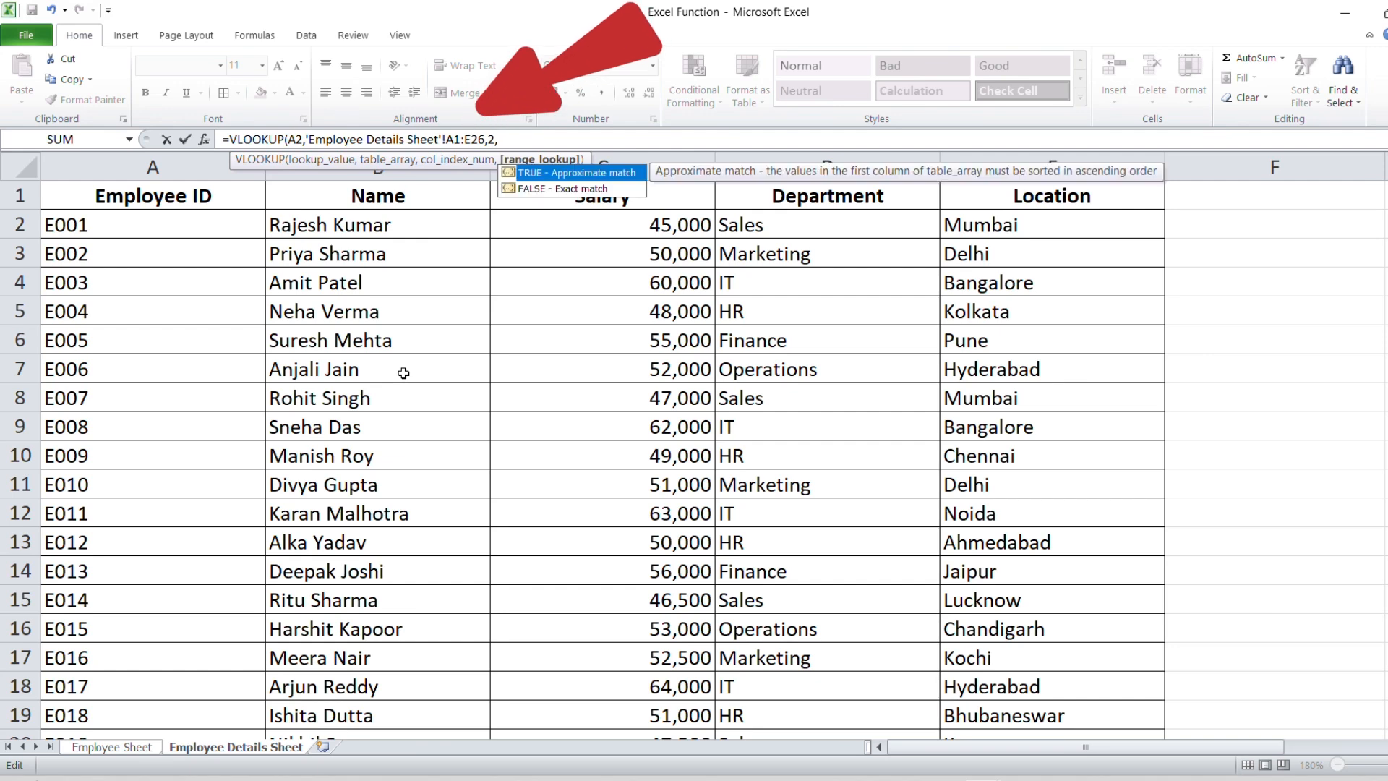
text(0))
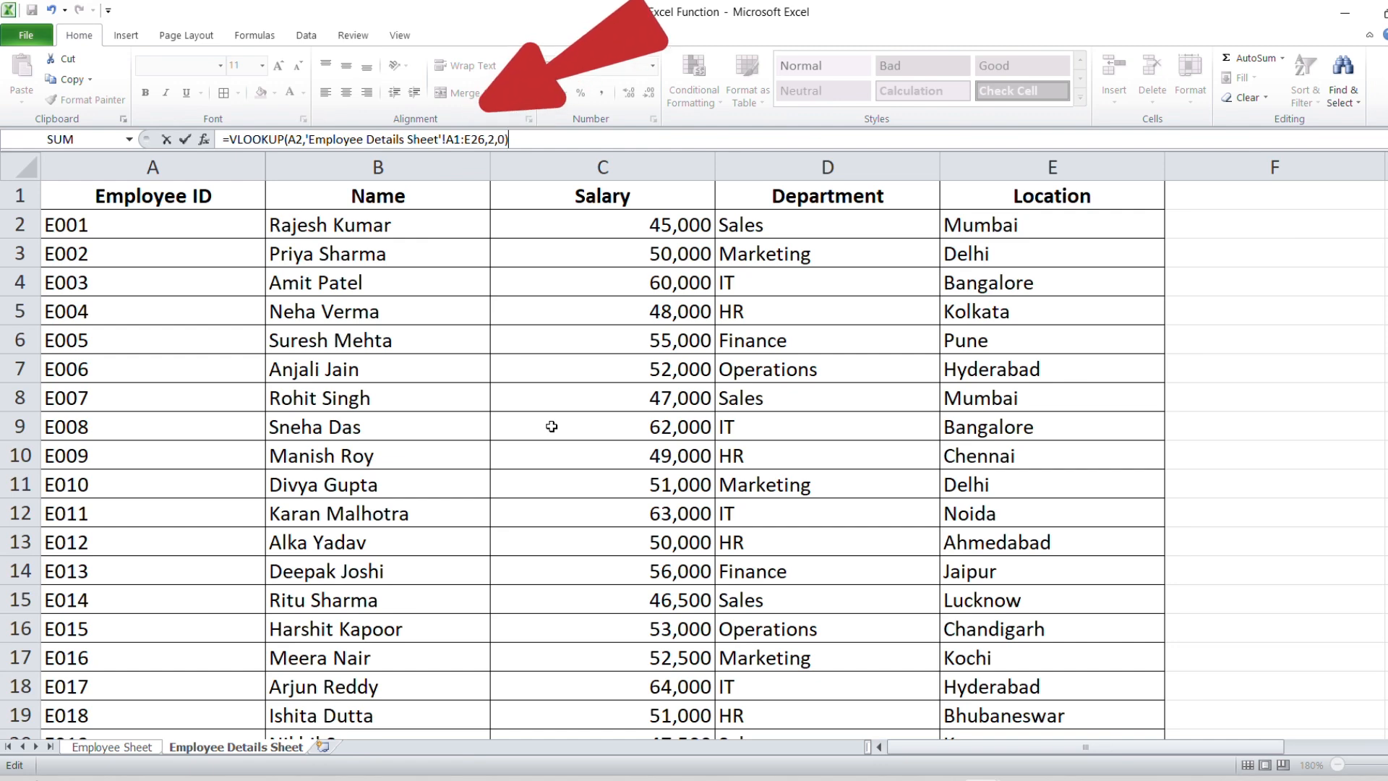
key(Return)
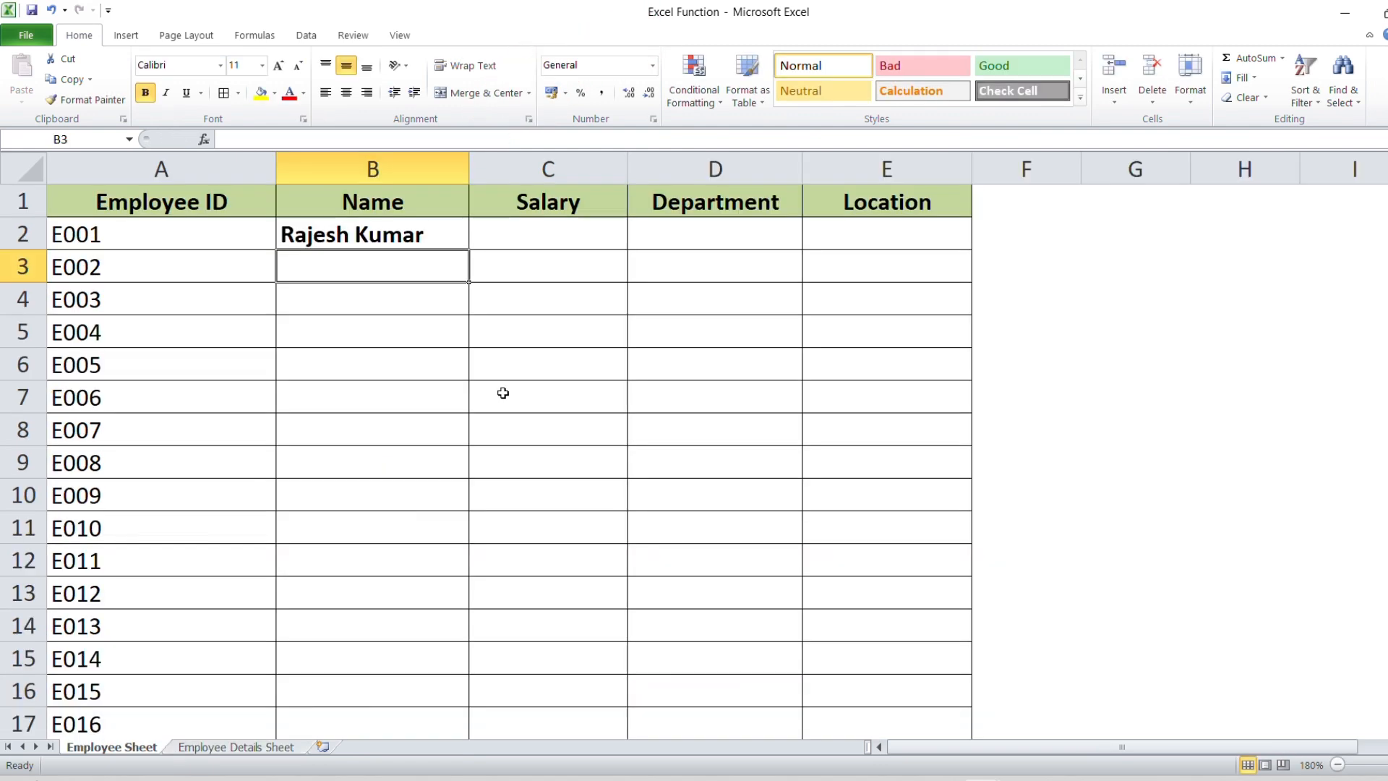
- Compare the name returned for E001 in B2 with that employee's record on the Employee Details Sheet
click(176, 234)
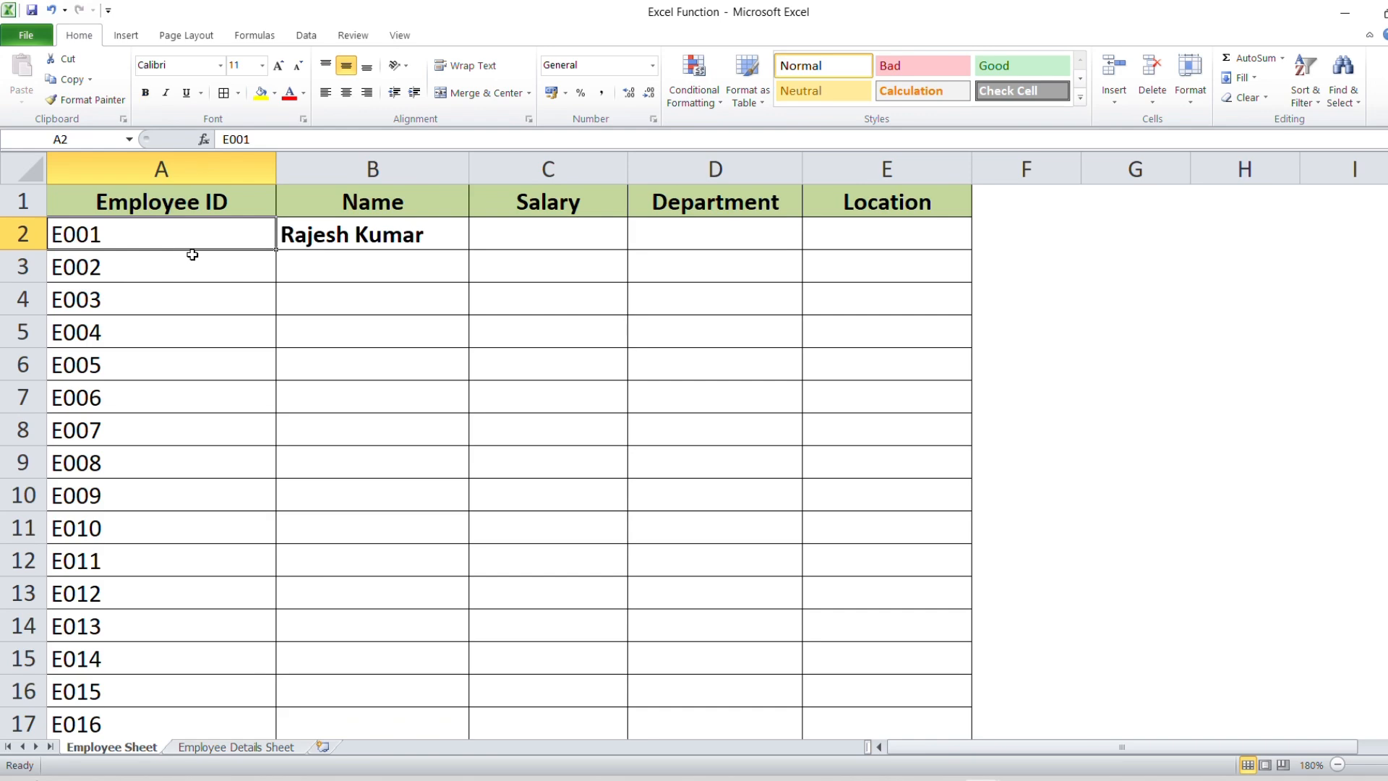
click(322, 237)
click(215, 748)
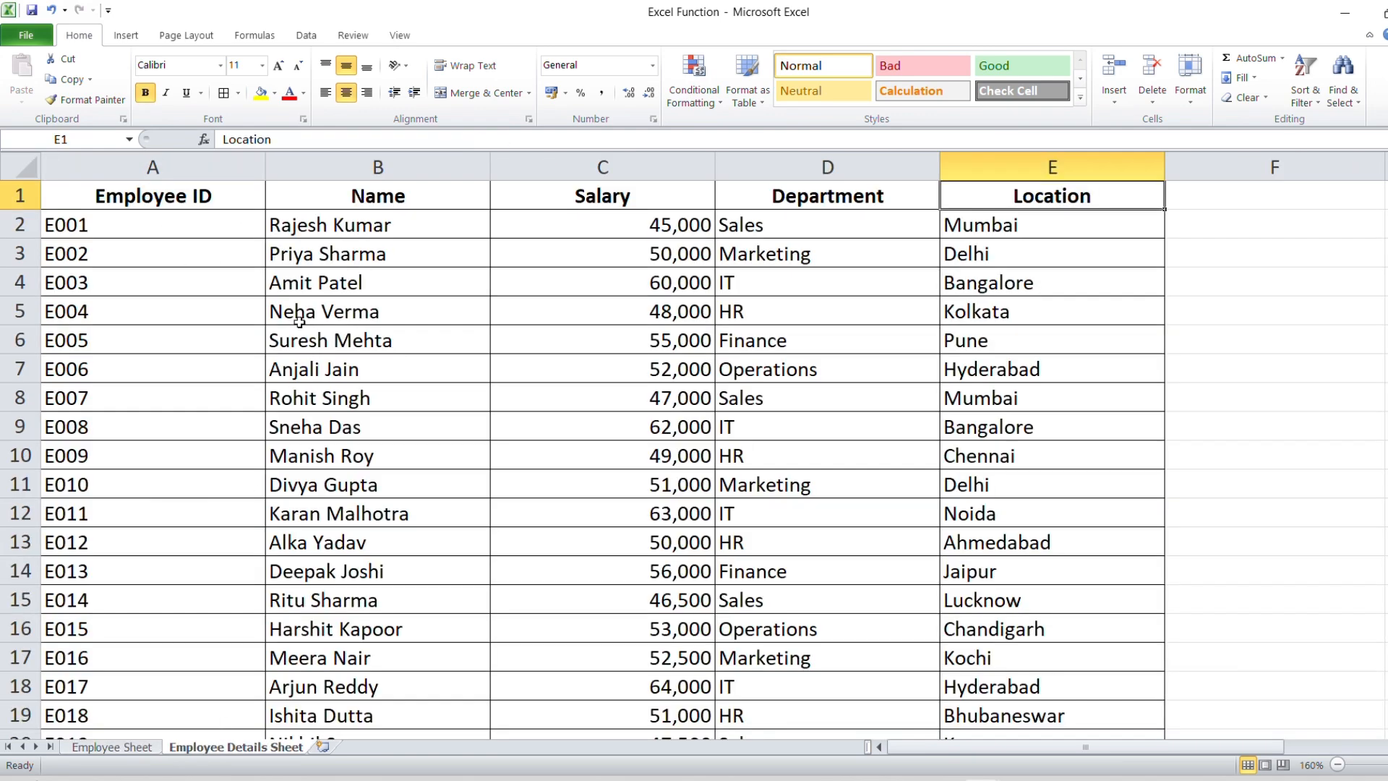
click(312, 224)
click(149, 747)
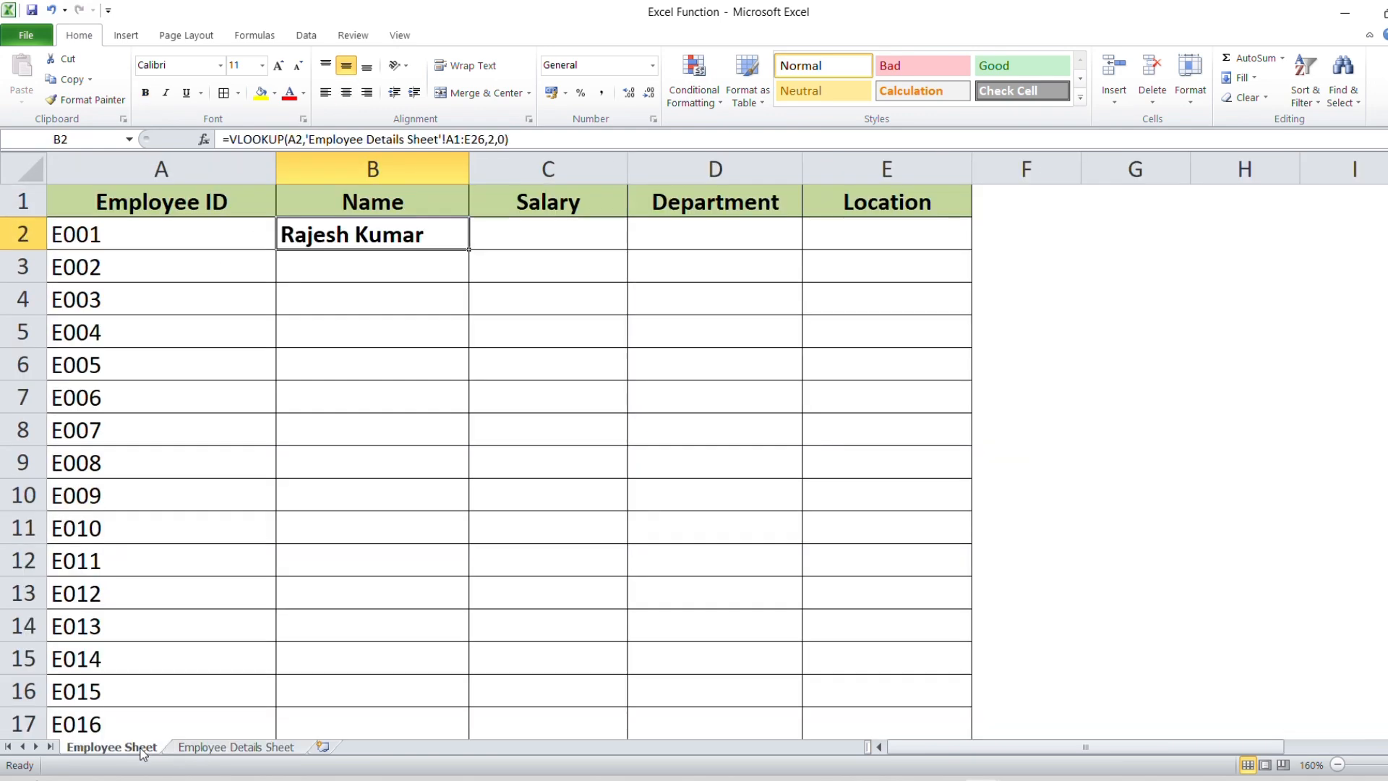
click(316, 343)
click(229, 233)
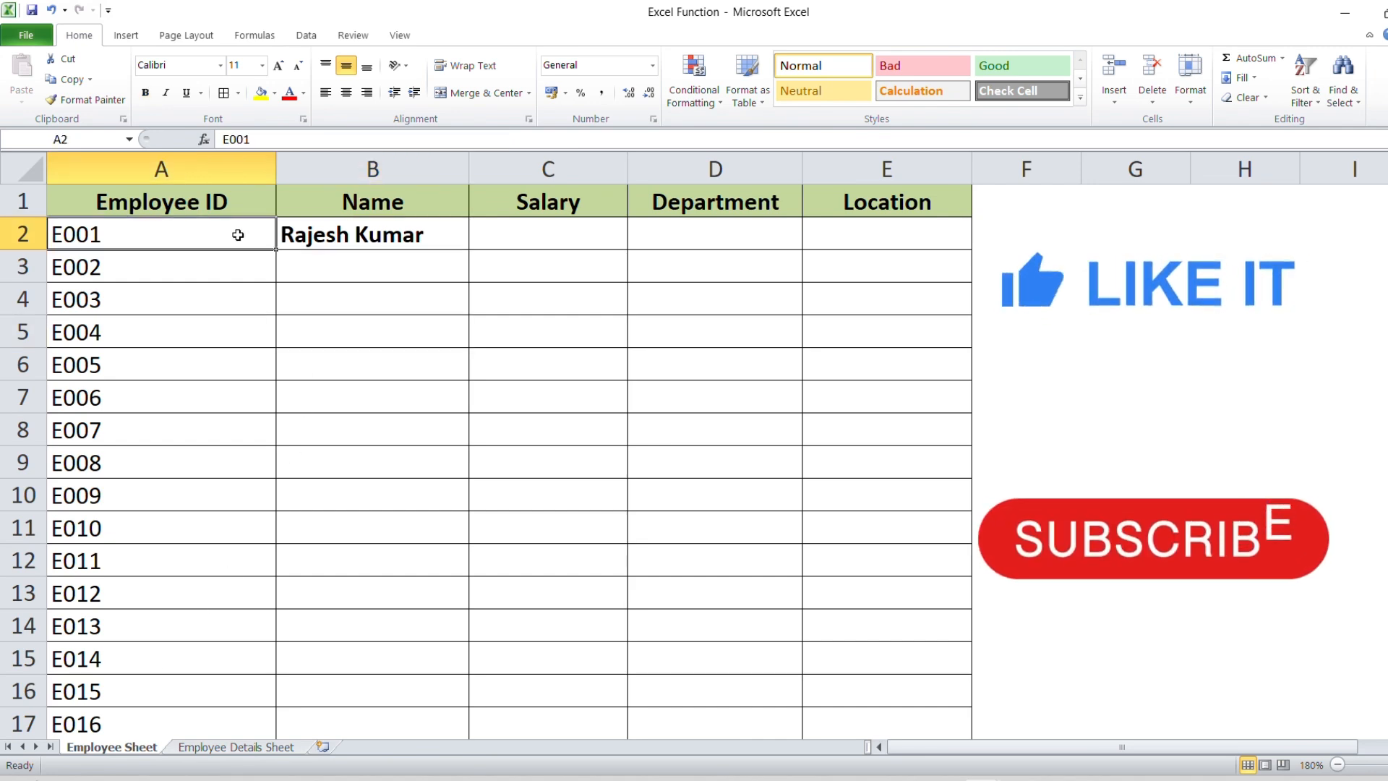
click(338, 232)
drag(518, 234, 889, 239)
click(616, 212)
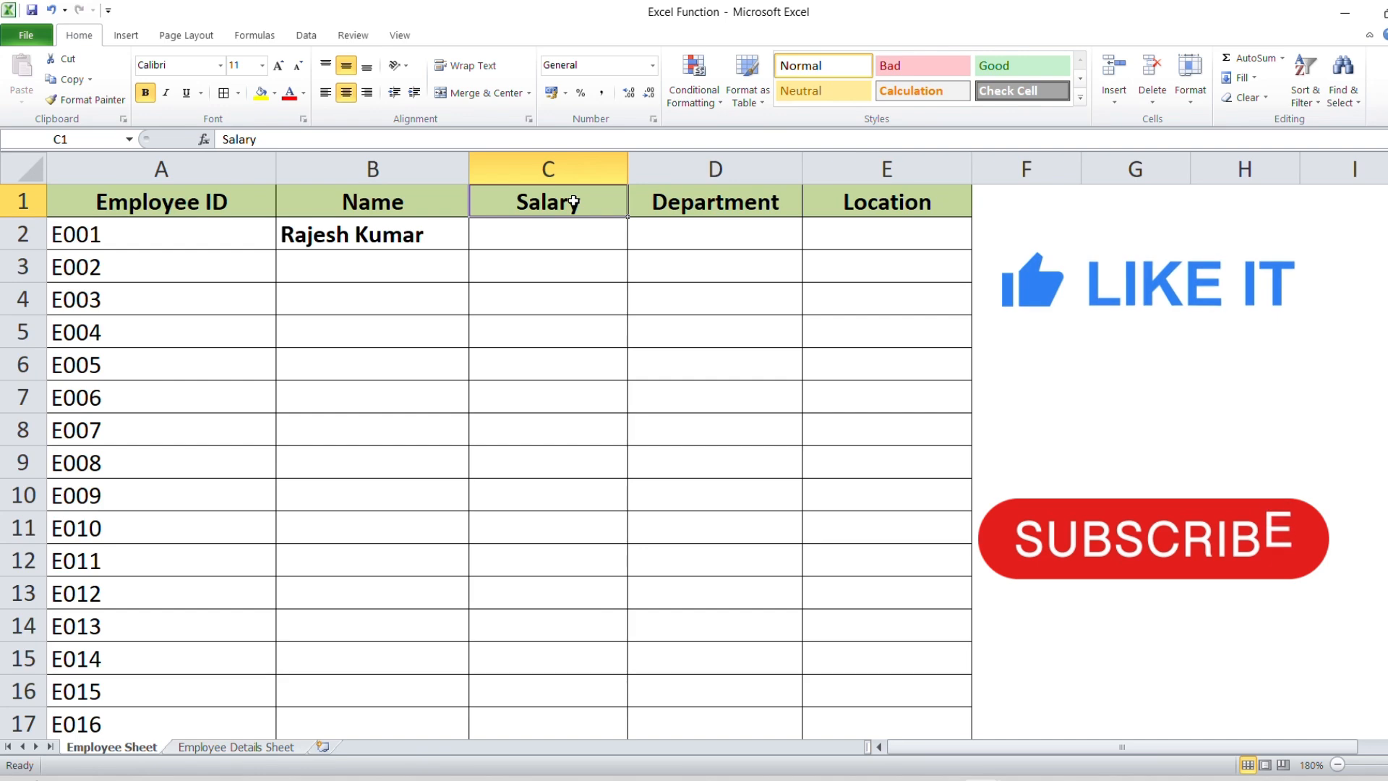
click(386, 235)
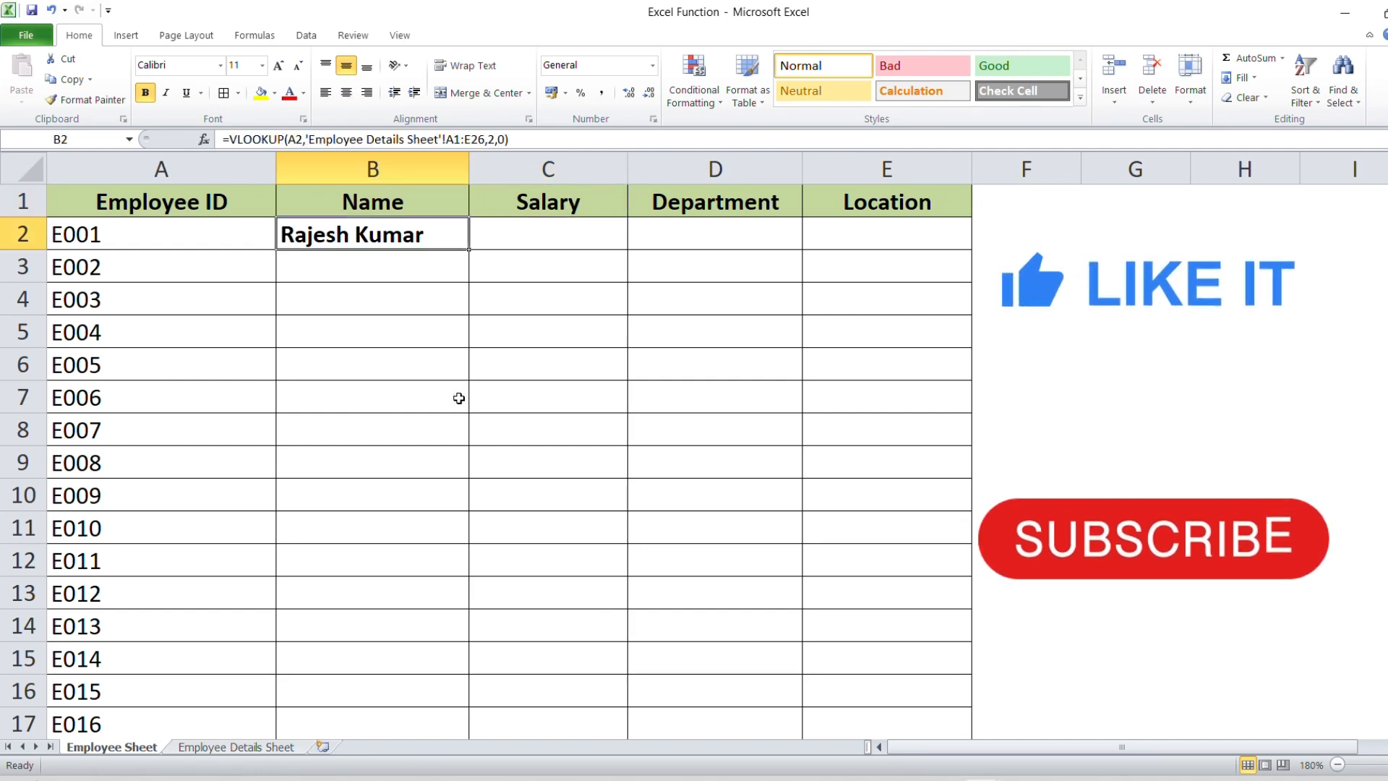
click(323, 291)
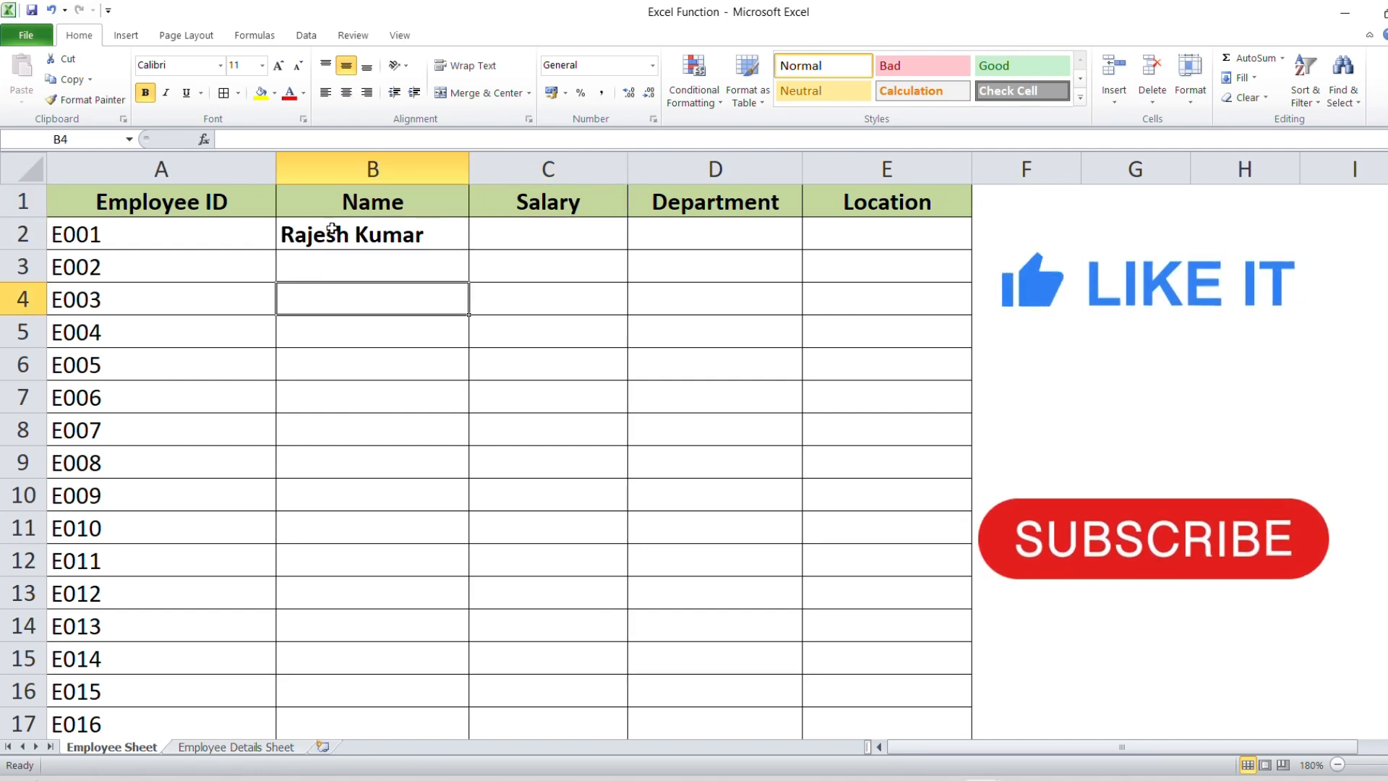
- Lock the column of the lookup value in B2's VLOOKUP formula so the reference reads $A2
key(Up)
key(Up)
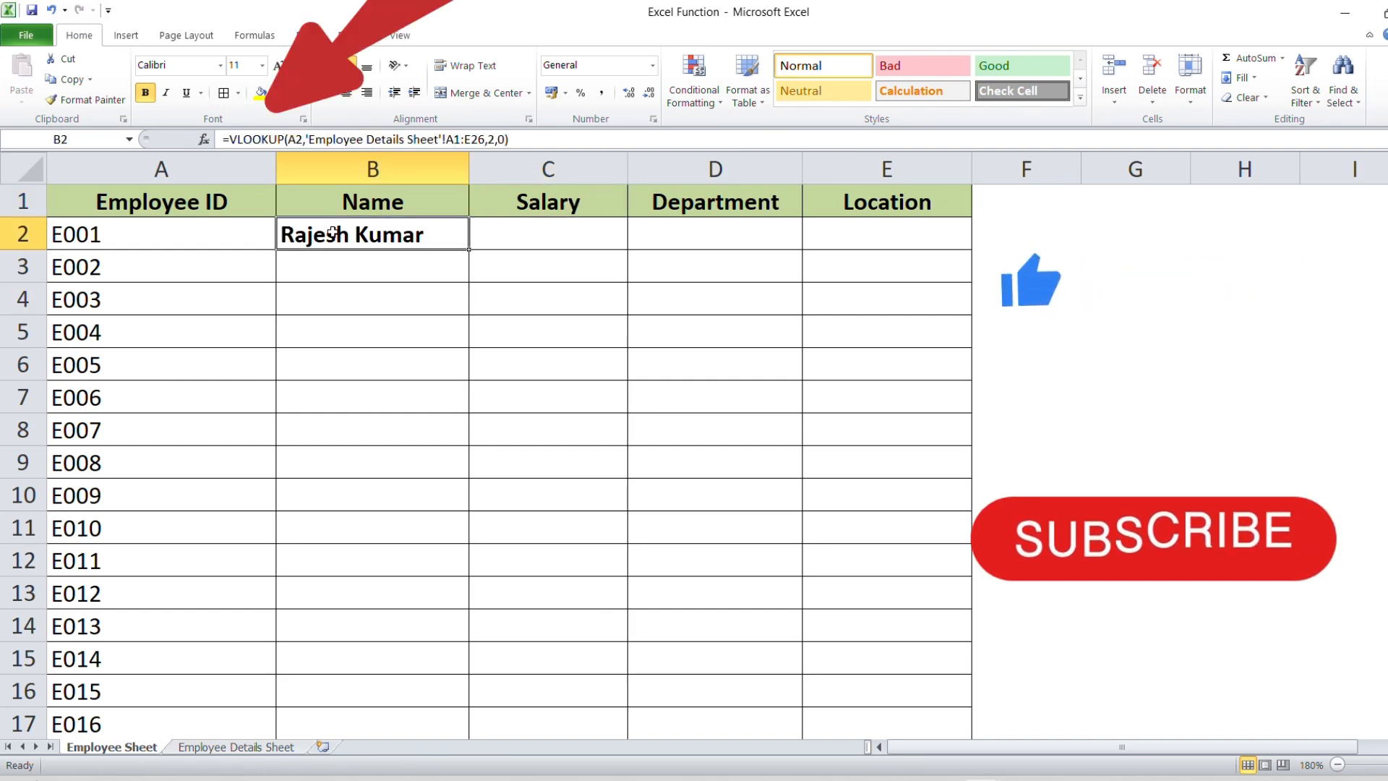
click(290, 139)
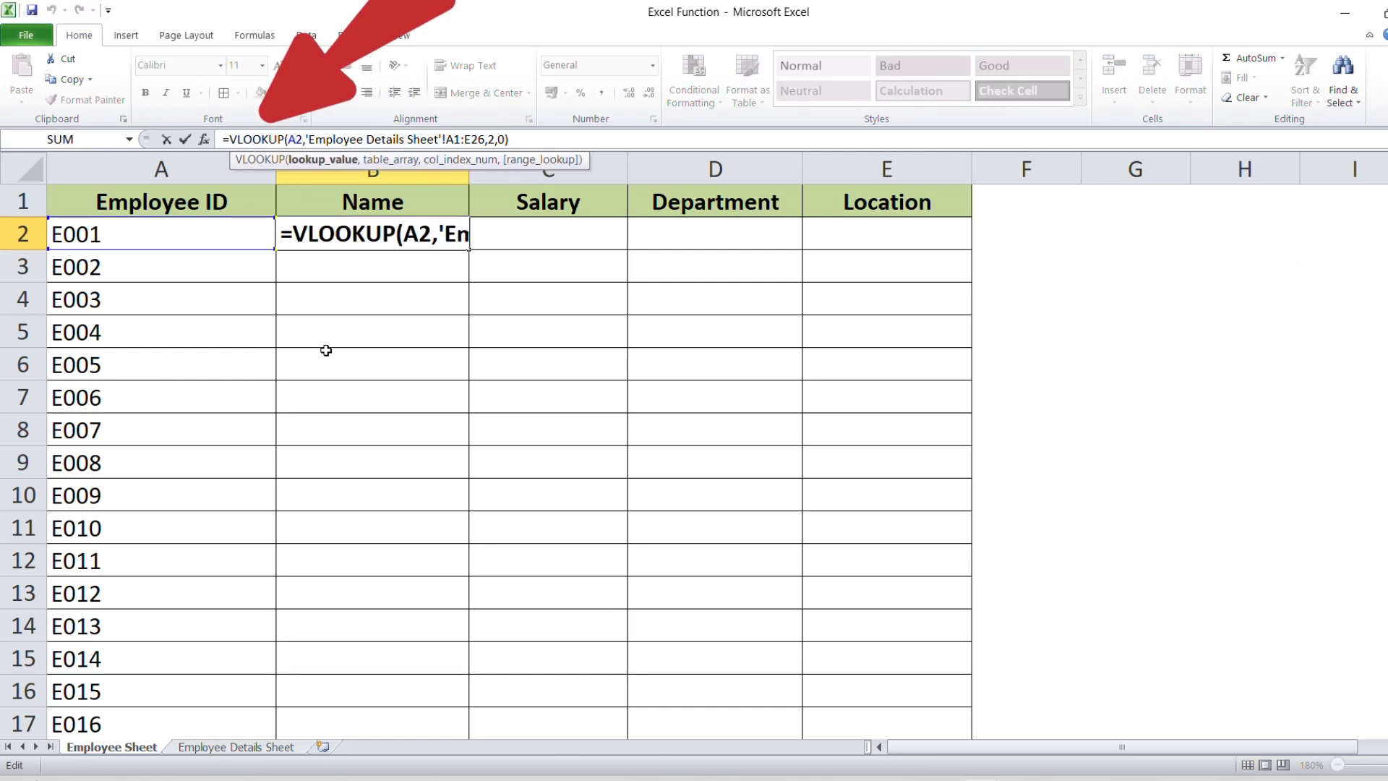
text($)
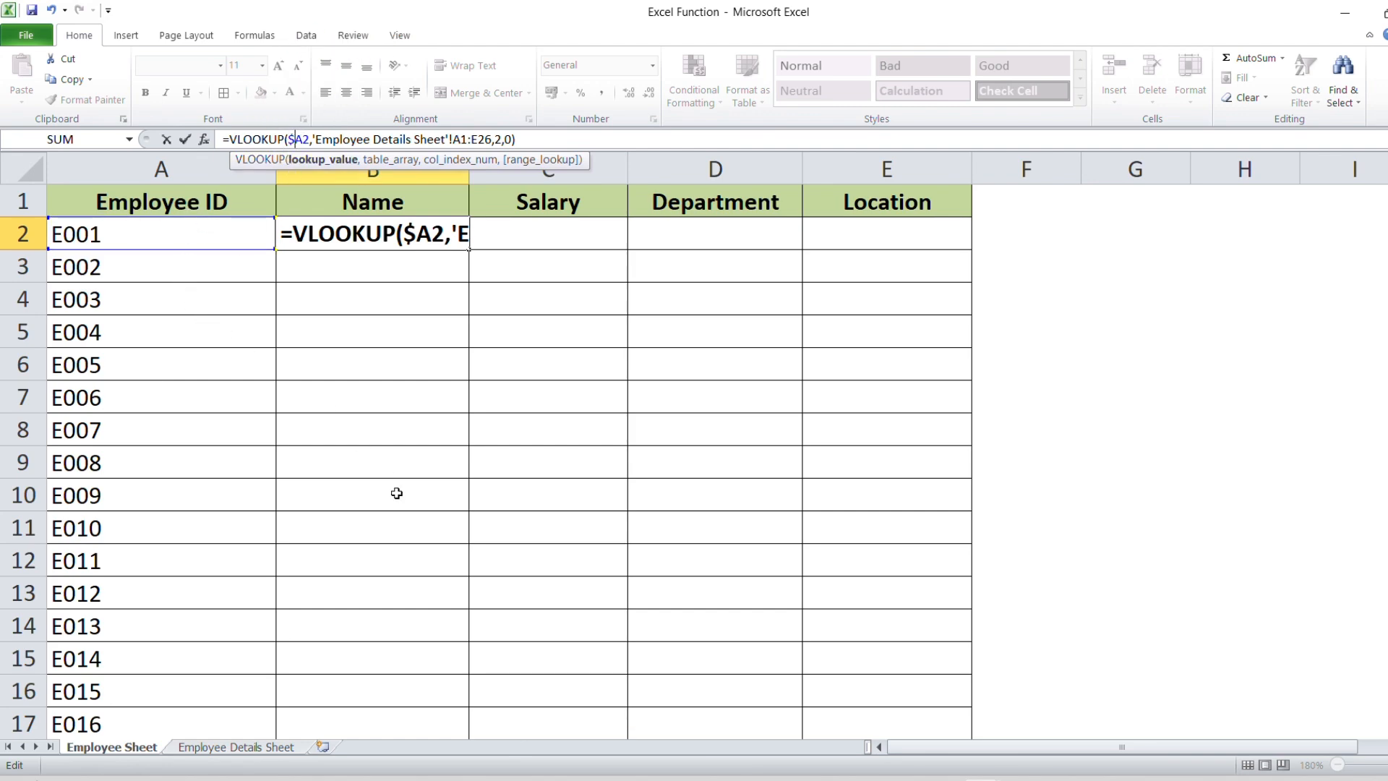
- Lock the starting column of the table array in B2's VLOOKUP so the range reads $A1:E26, and enter the formula
key(Right)
key(Right)
key(Right)
key(Right)
key(Right)
key(Right)
key(Right)
key(Right)
key(Right)
key(Right)
key(Right)
key(Right)
key(Right)
key(Right)
key(Right)
key(Right)
key(Right)
key(Right)
key(Right)
key(Right)
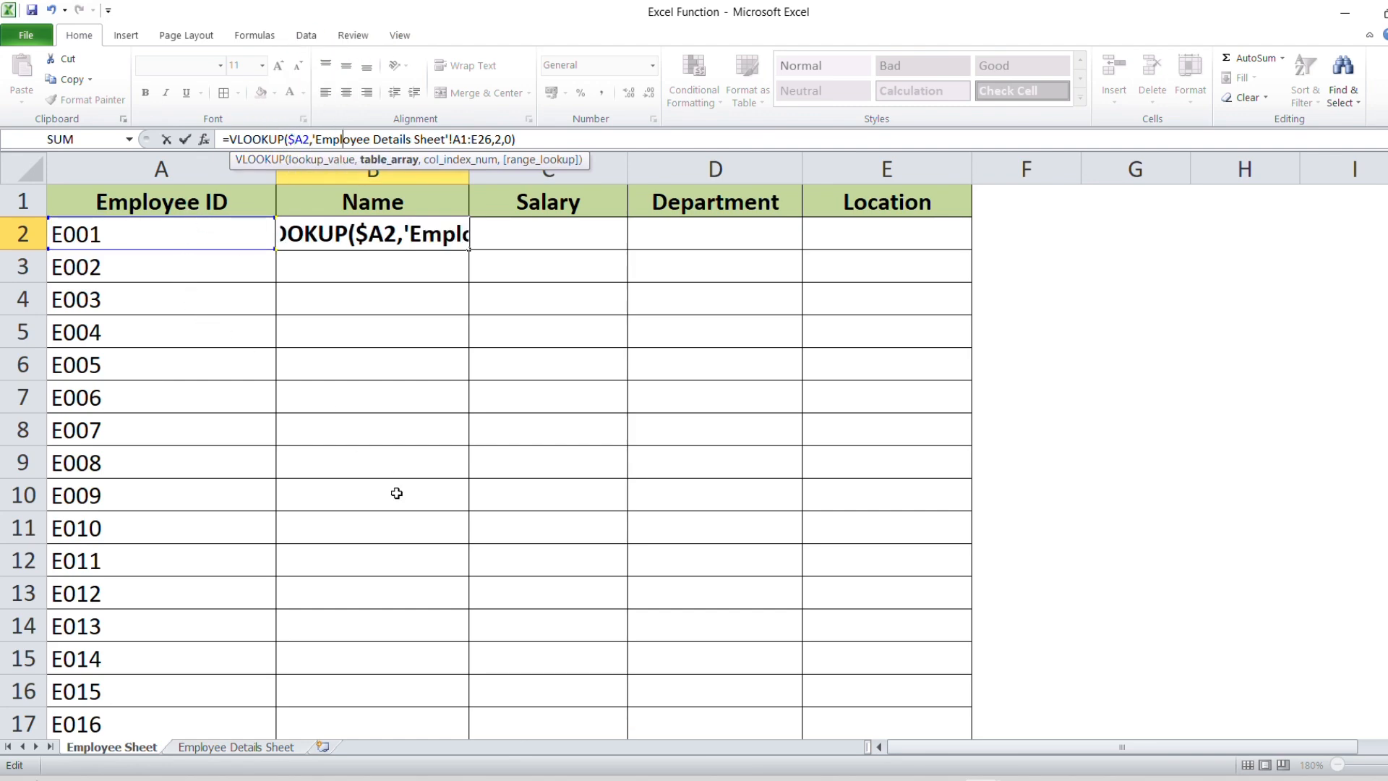
key(Right)
key(Right)
key(Right)
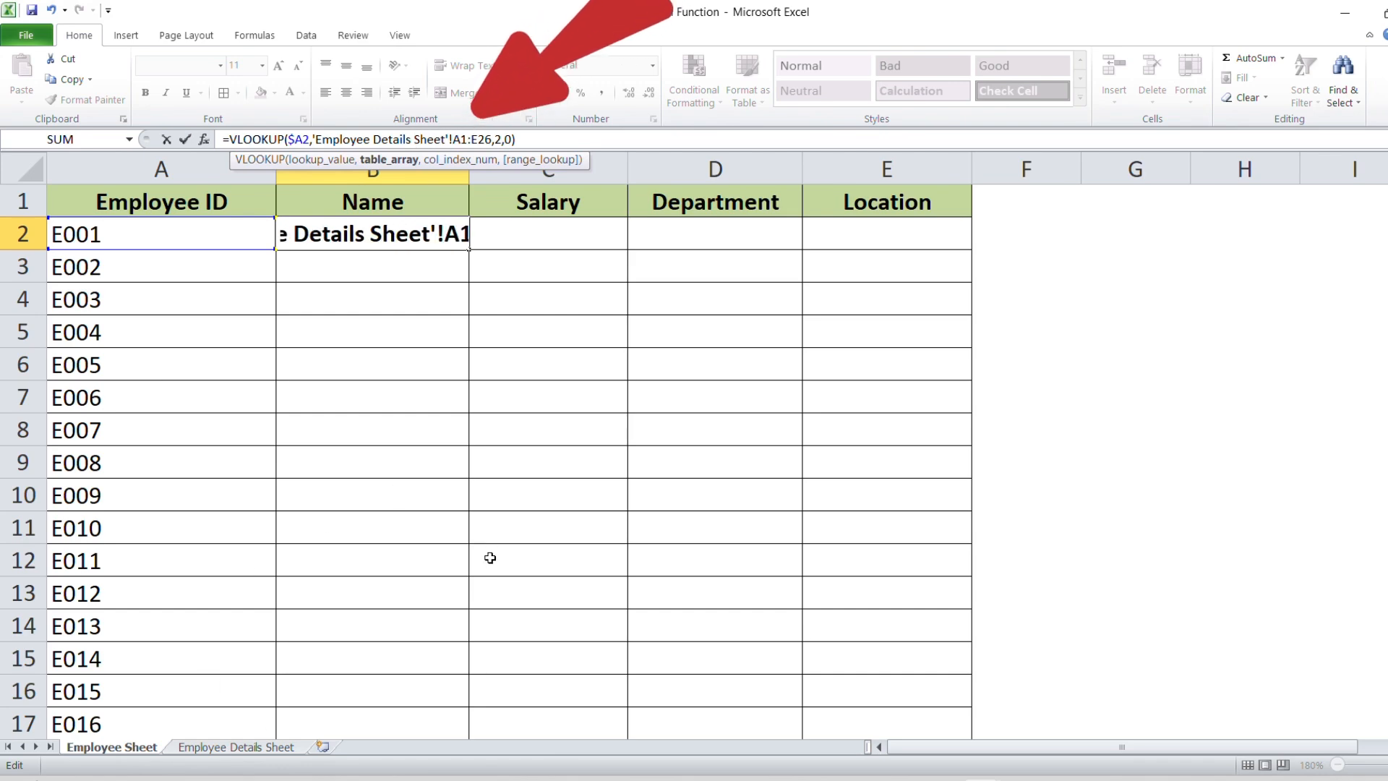
text($)
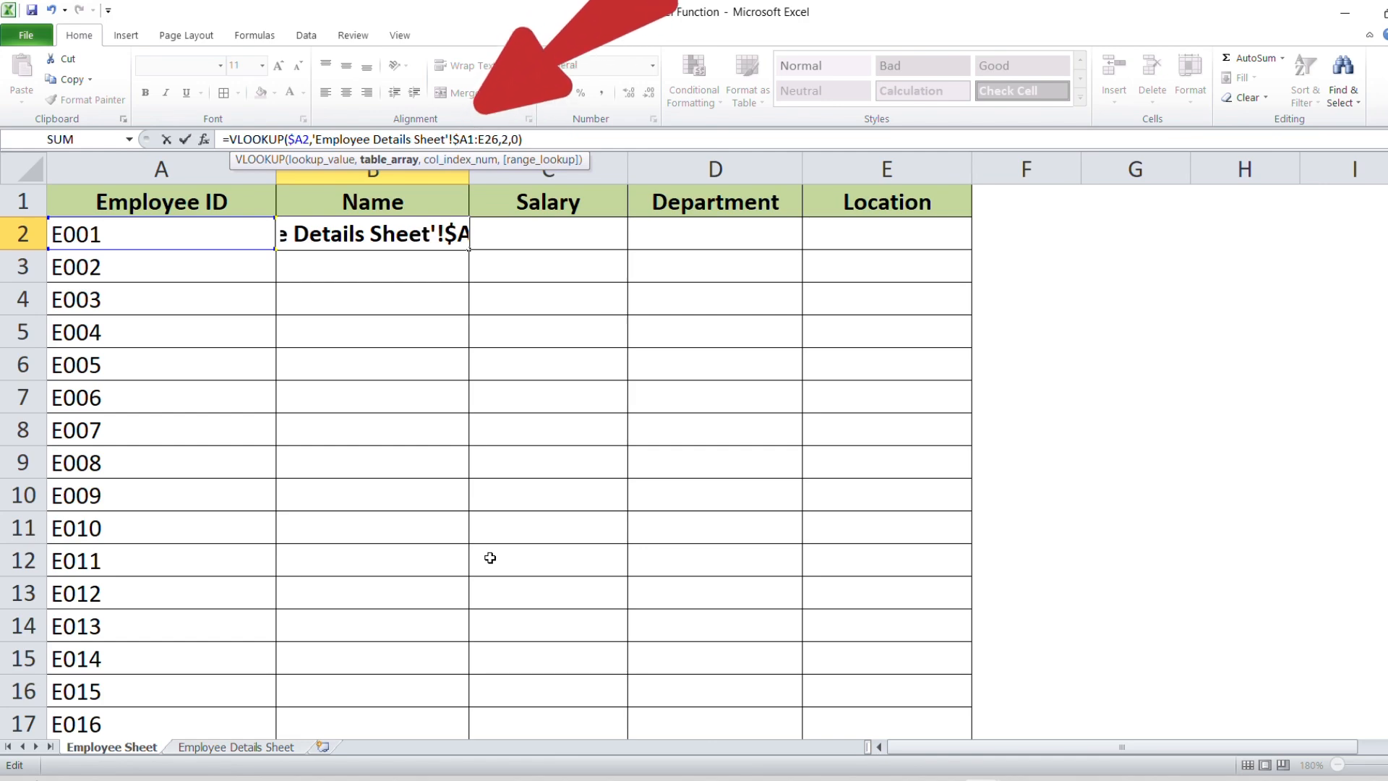
key(Return)
key(Up)
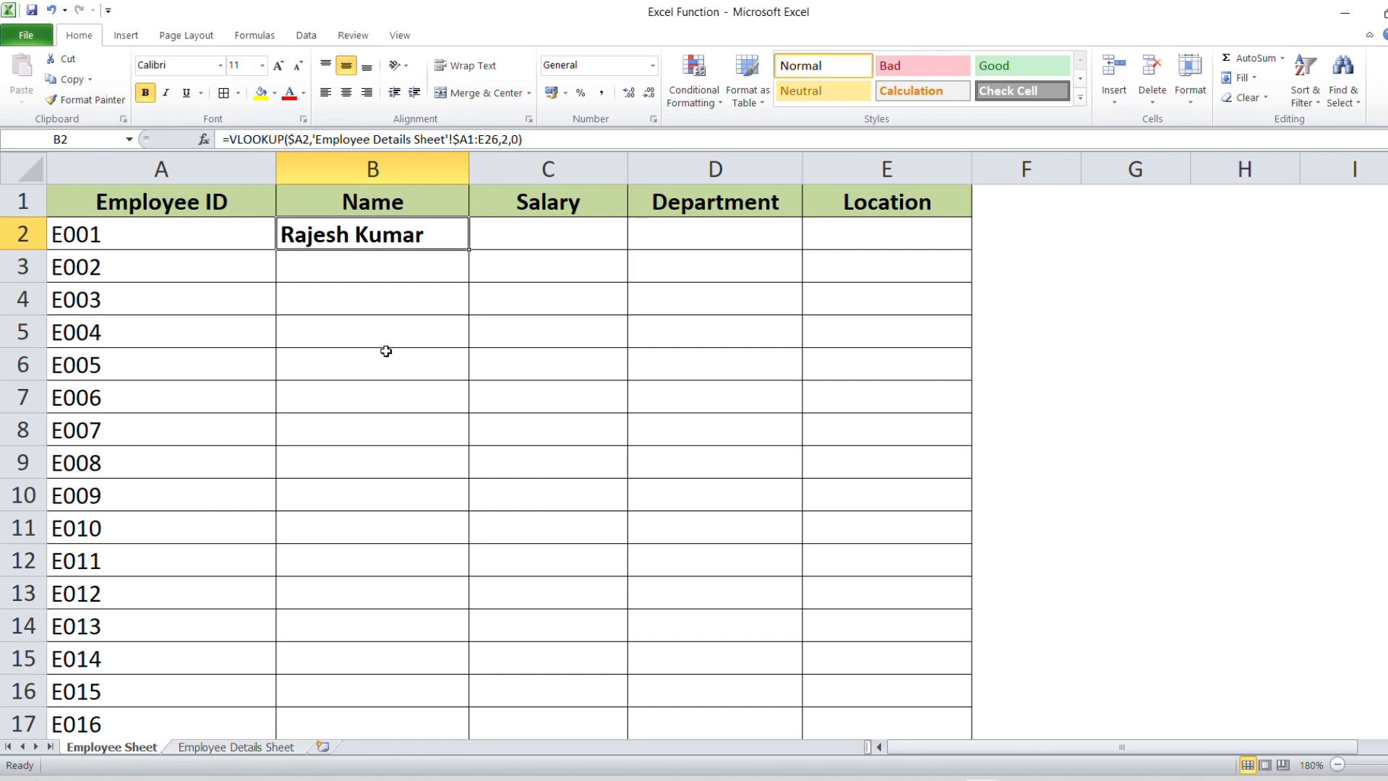
- Copy the VLOOKUP formula from B2 into the Salary, Department and Location cells C2, D2 and E2
key(ctrl+c)
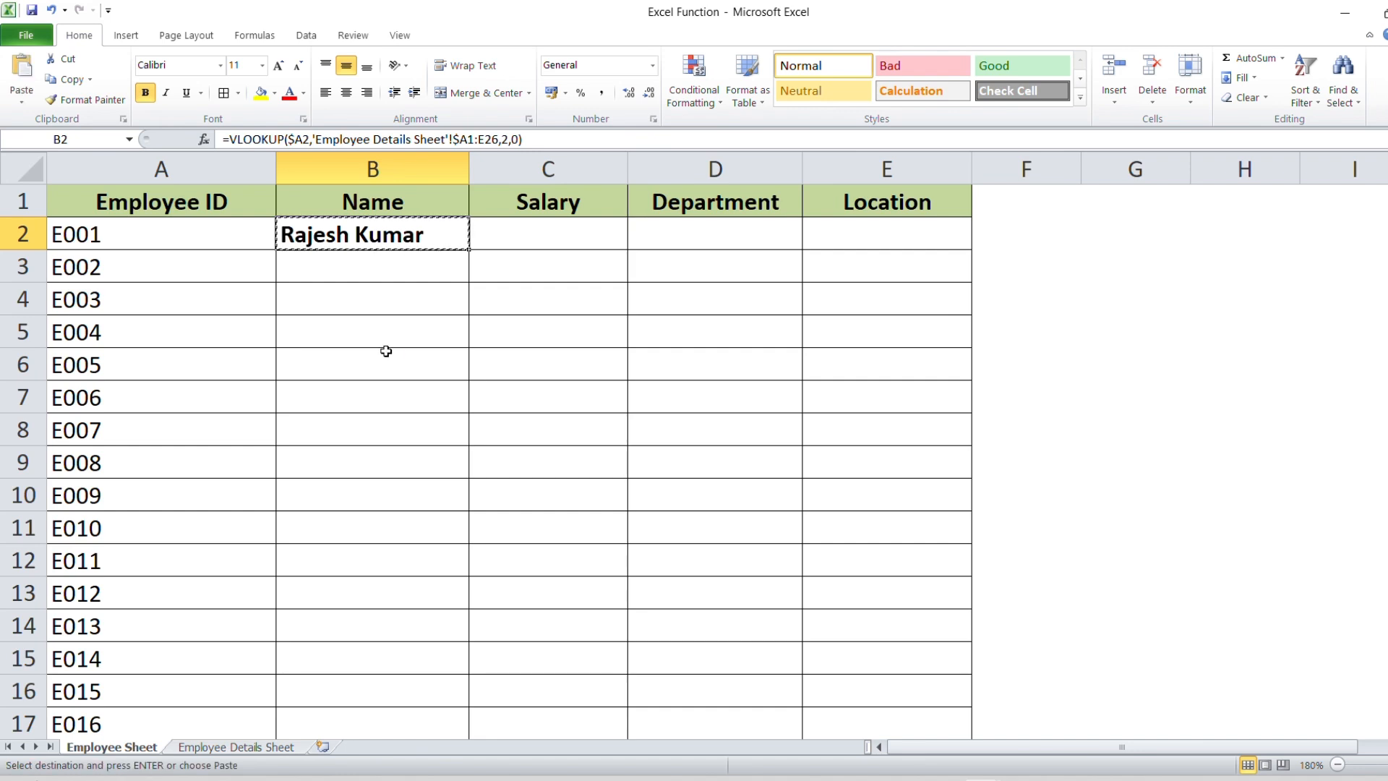
key(Right)
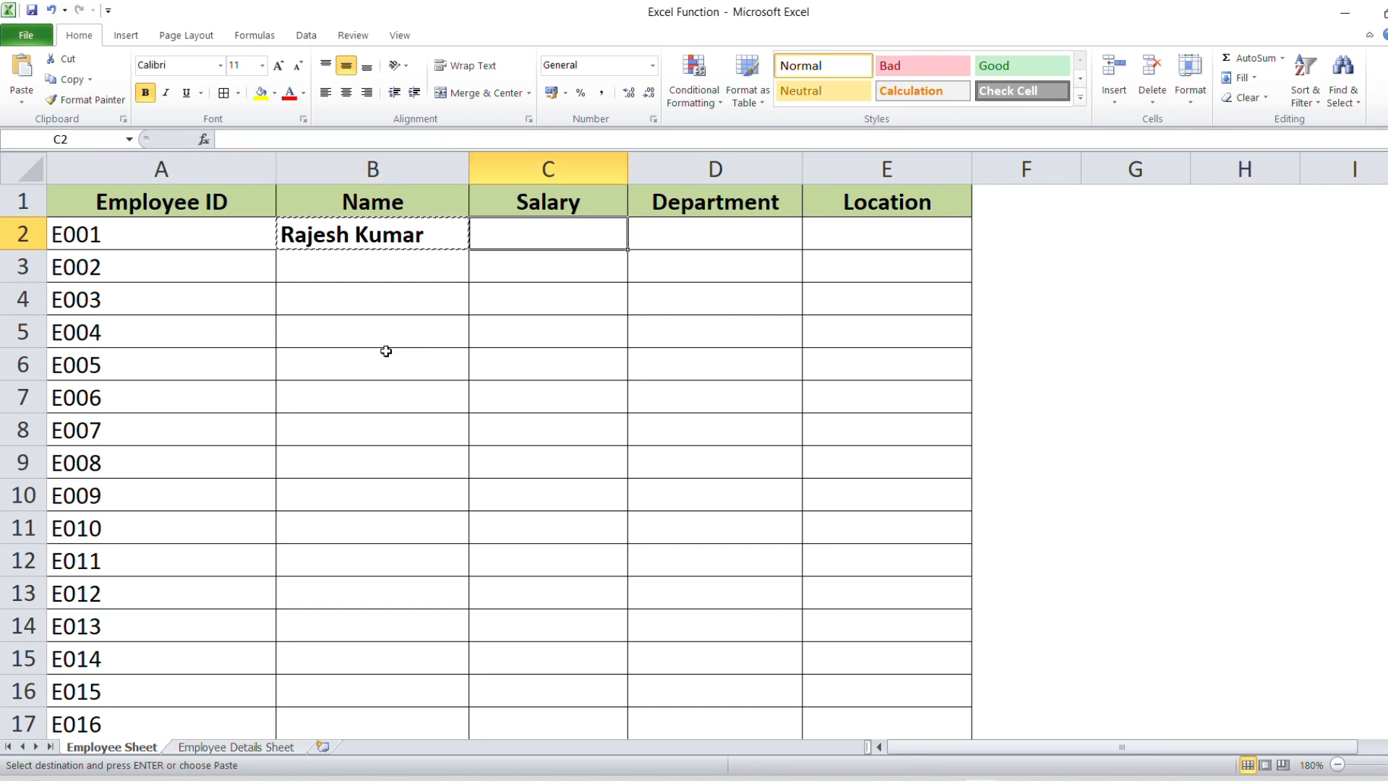
key(ctrl+v)
key(Right)
key(ctrl+v)
key(Right)
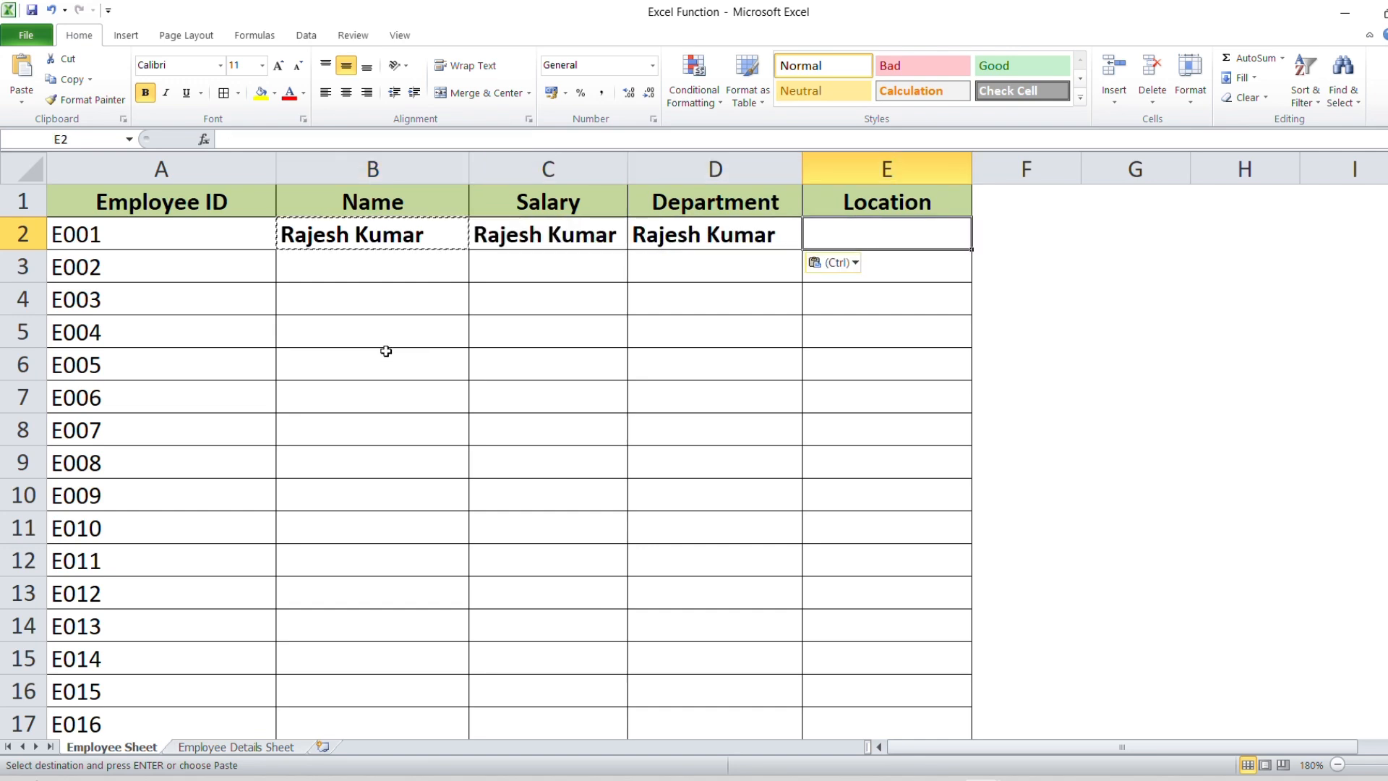
key(ctrl+v)
key(Escape)
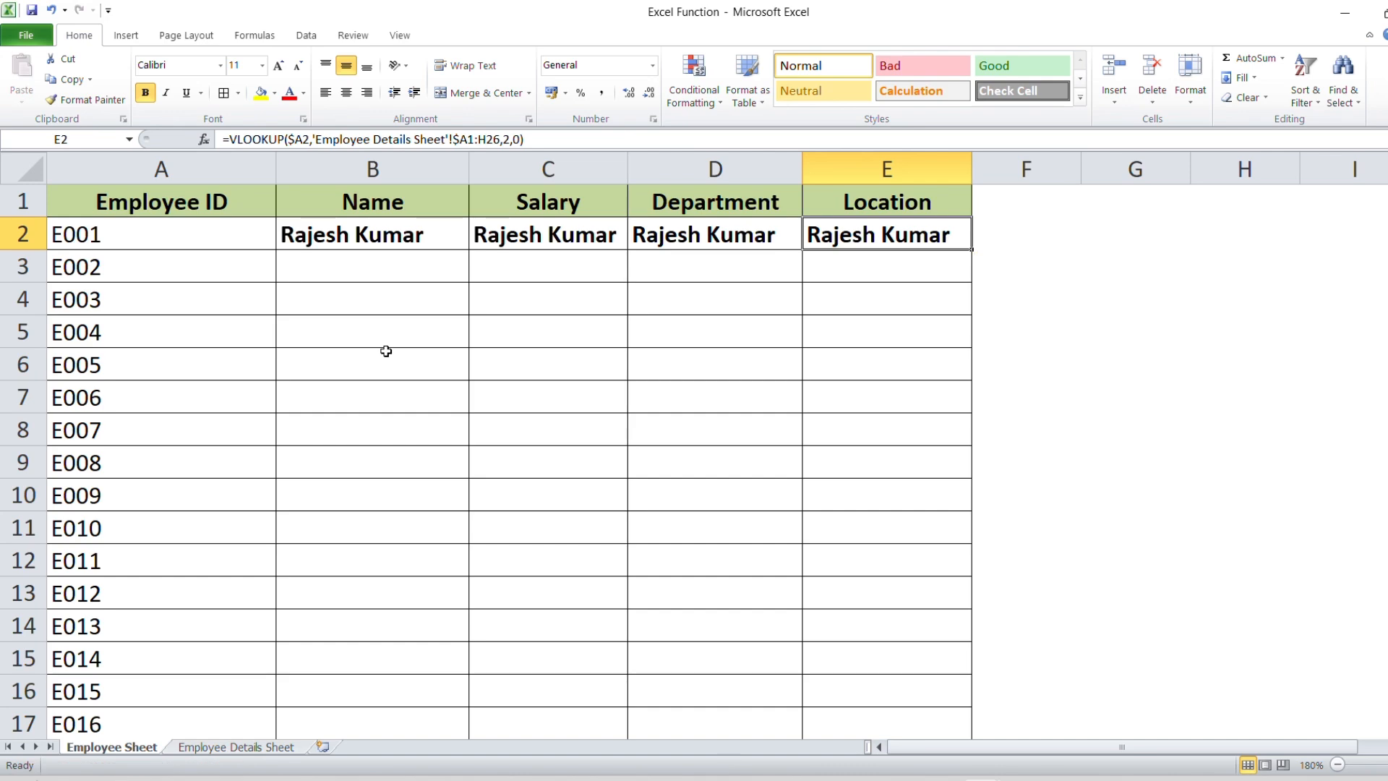
- Check the positions of the Salary, Department and Location columns on the Employee Details Sheet against B2's column index
key(Left)
key(Left)
key(Left)
key(Left)
key(Right)
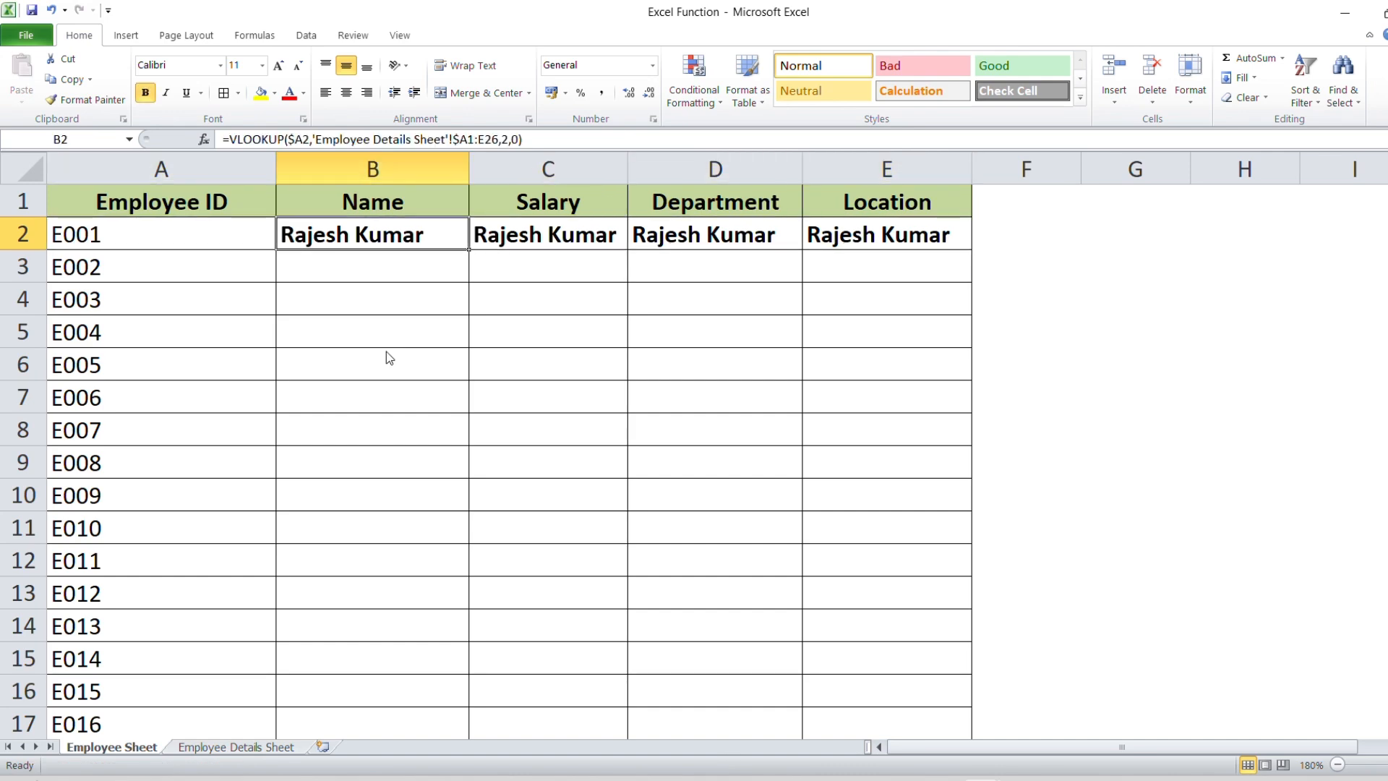
key(Up)
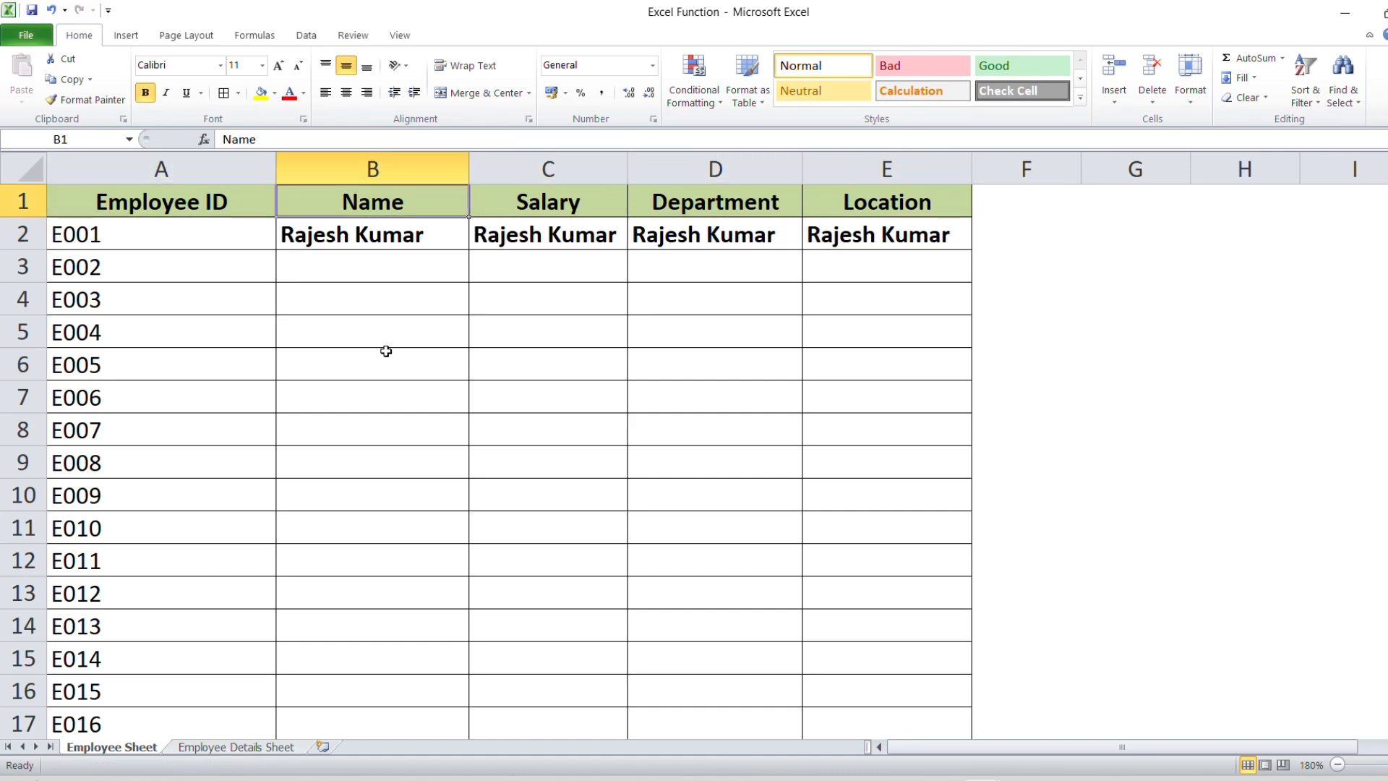
key(Down)
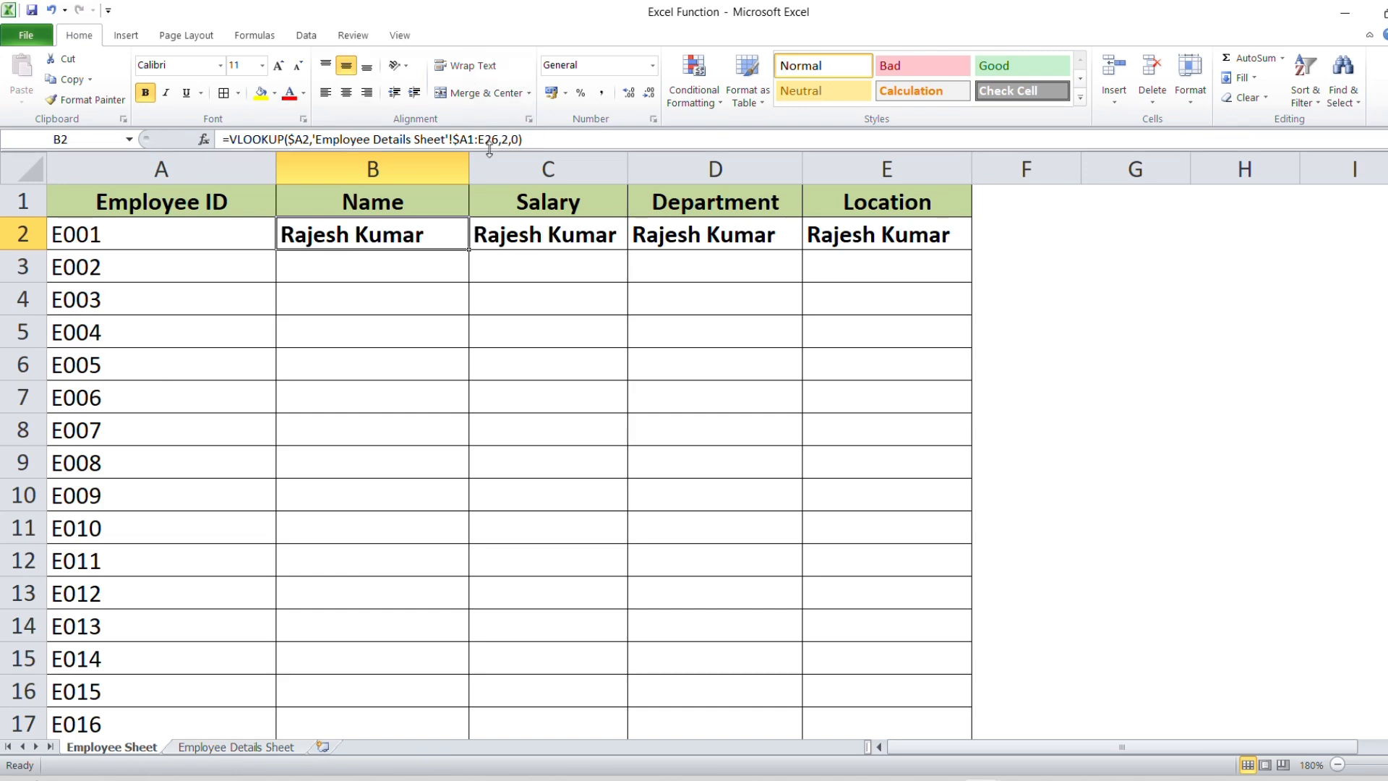
click(242, 746)
click(599, 196)
click(794, 196)
click(1007, 203)
click(99, 747)
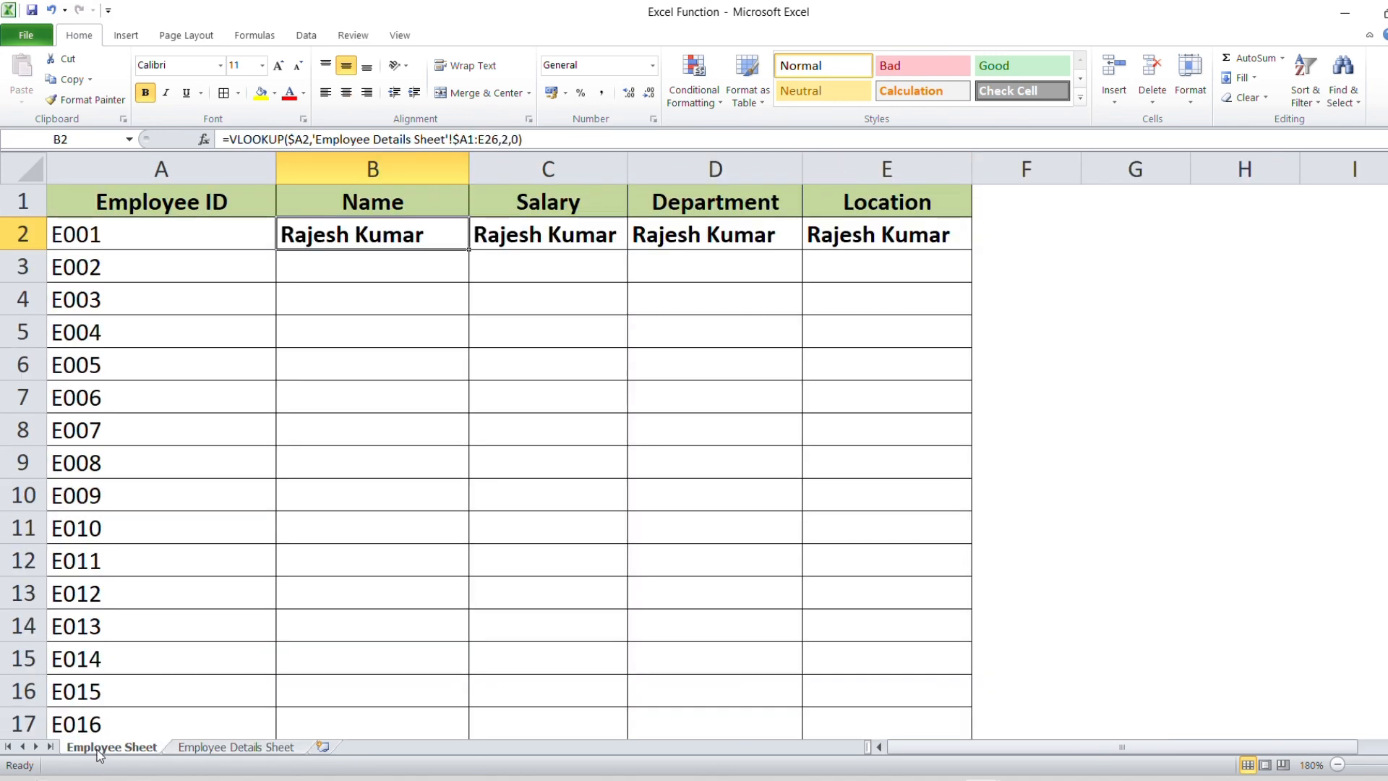
- Set the column index of the VLOOKUP formula in Salary cell C2 to 3
click(531, 298)
click(540, 236)
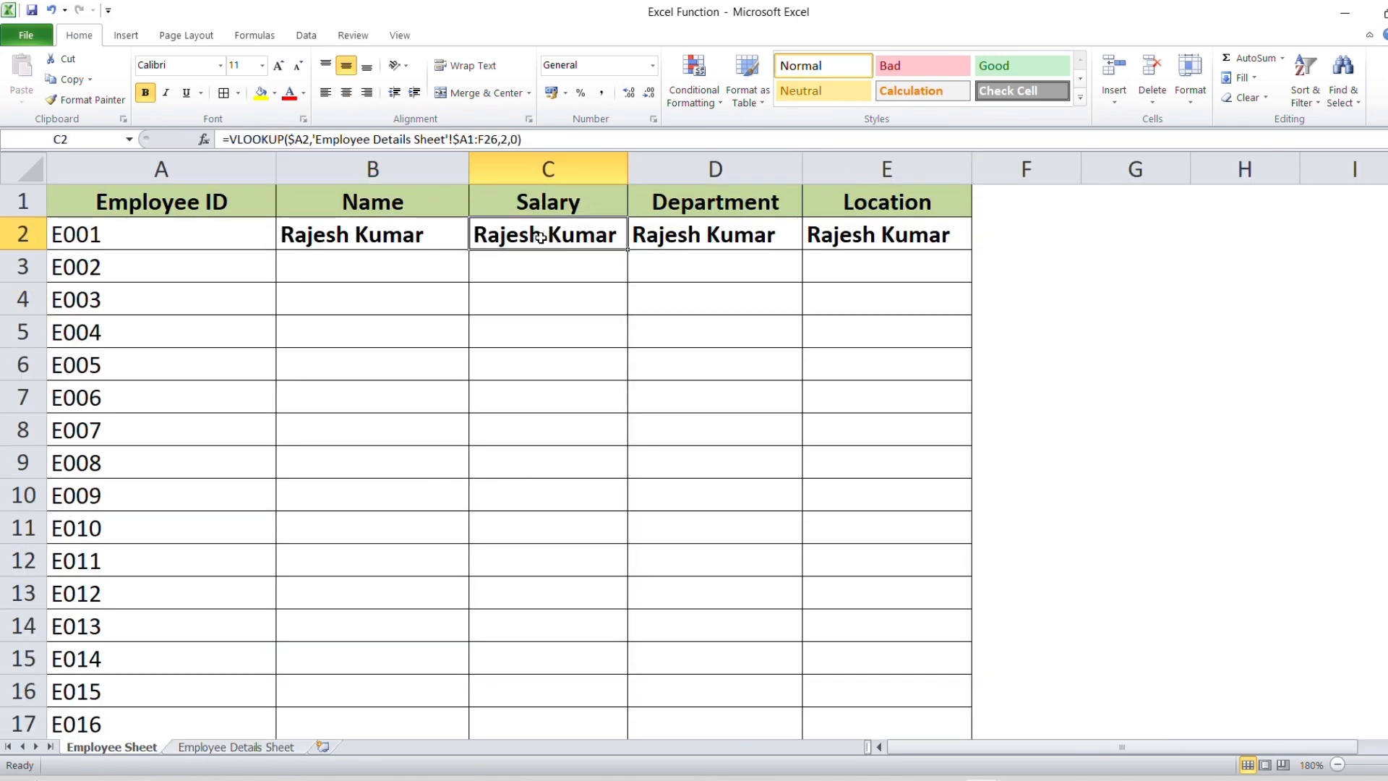
key(F2)
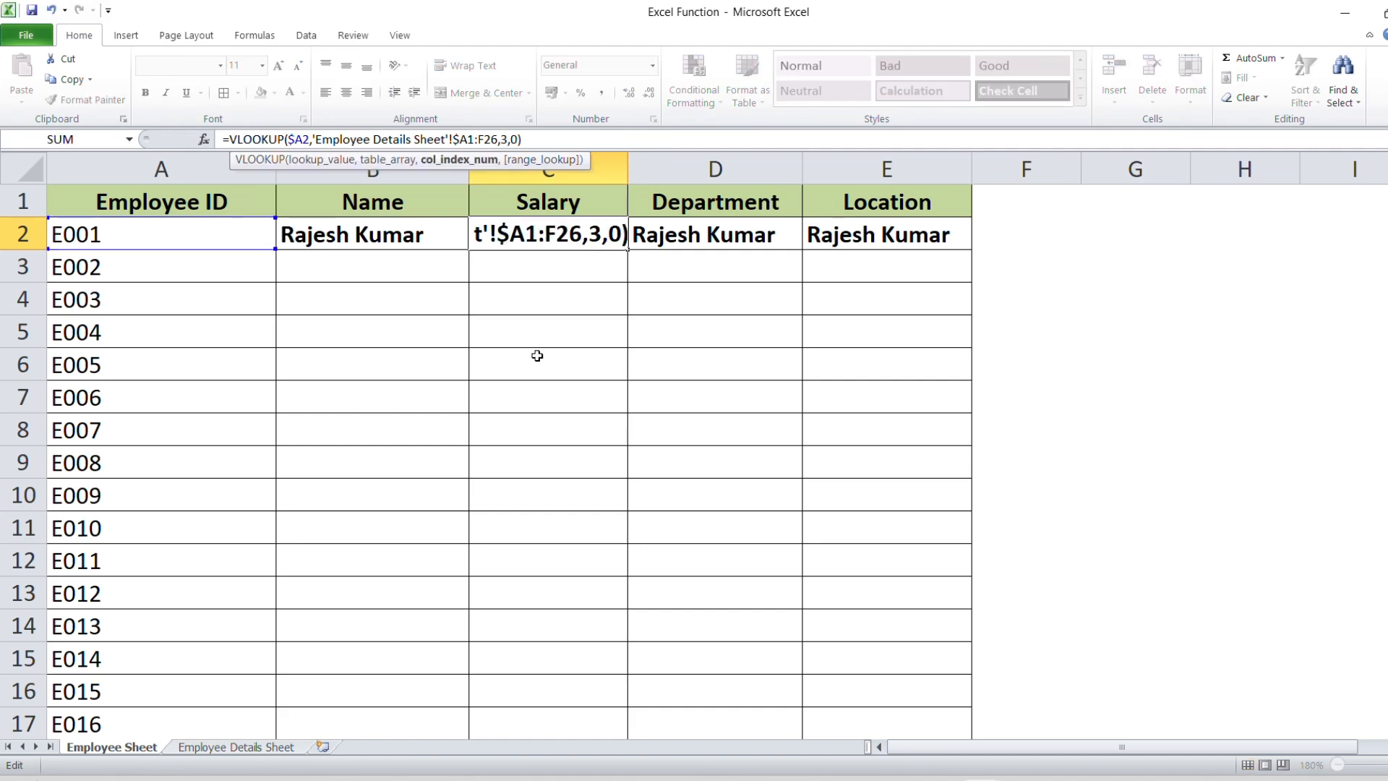
key(ctrl+Return)
- Set the column index of the VLOOKUP formula in Department cell D2 to 4
key(Right)
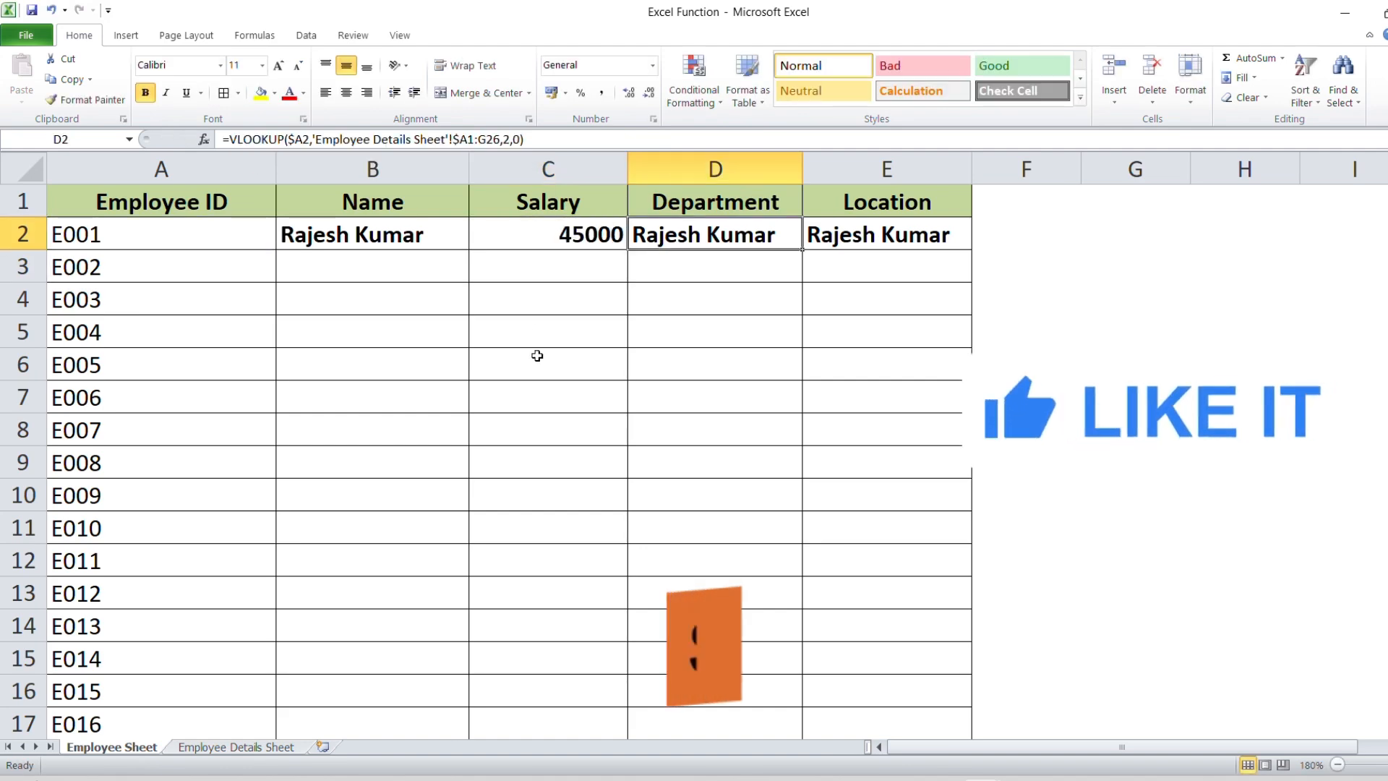
key(F2)
key(Left)
key(Left)
key(Left)
key(Left)
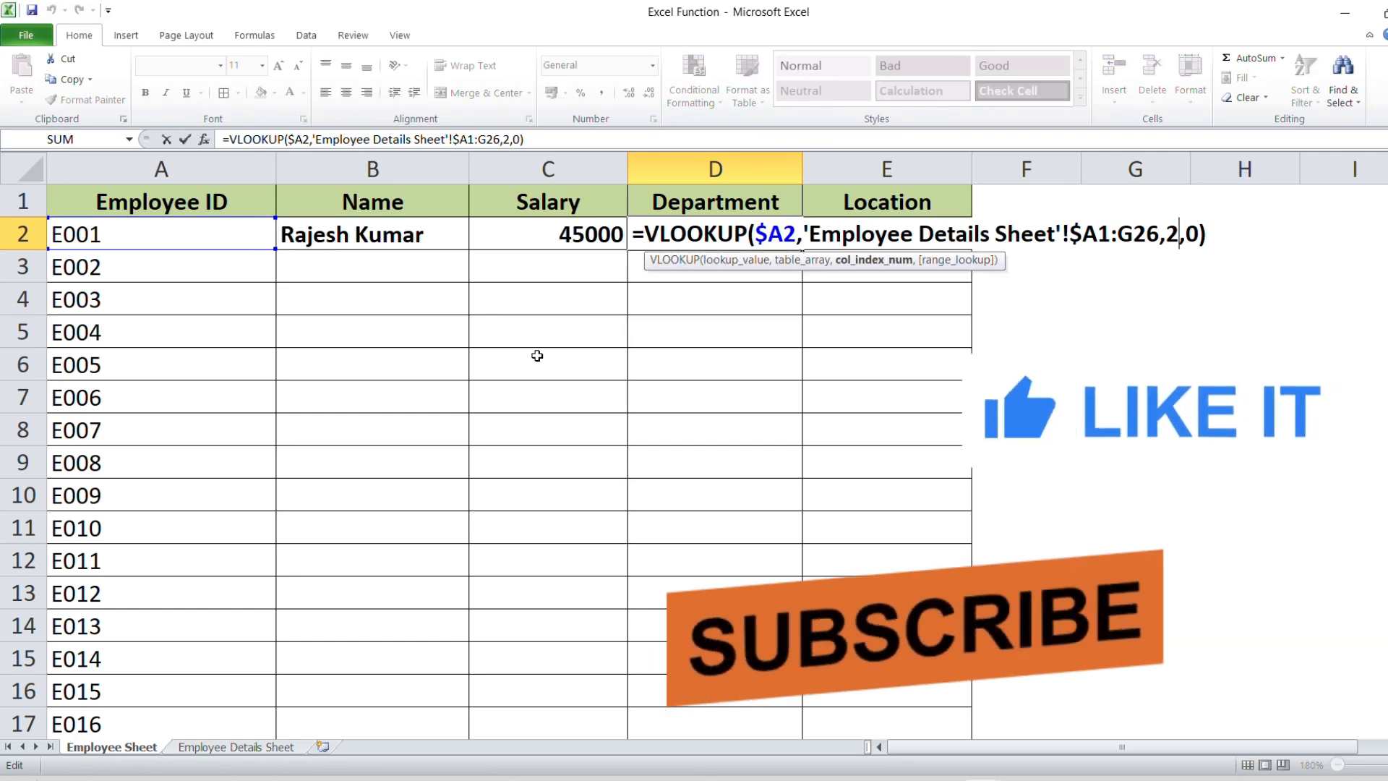
key(shift+Right)
text(4)
key(Return)
key(Up)
- Set the column index of the VLOOKUP formula in Location cell E2 to 5
key(Right)
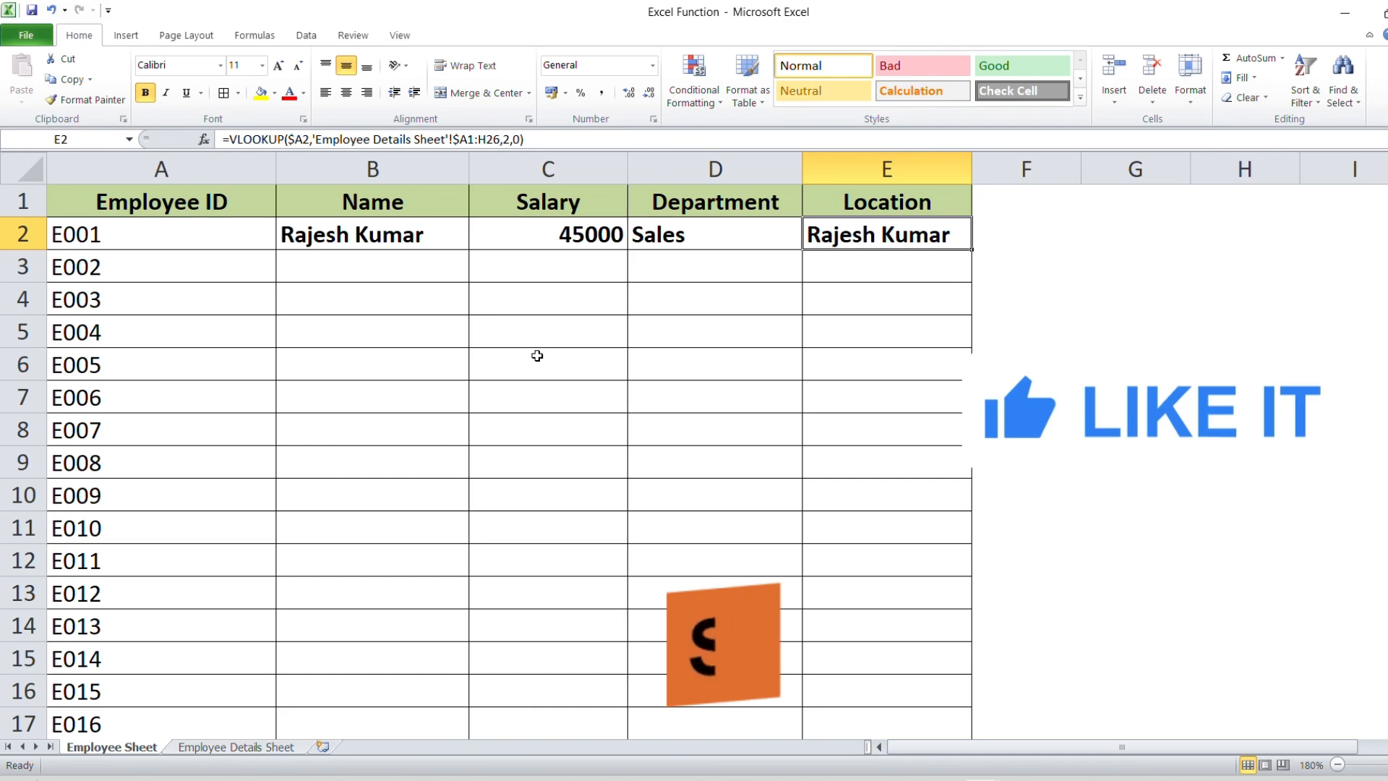
key(F2)
key(Left)
key(Left)
key(Left)
key(Left)
key(shift+Right)
text(5)
key(Return)
key(Up)
- Review the headers and the first employee's looked-up entries across the Name to Location columns
key(Left)
key(Left)
key(Left)
key(Right)
key(Right)
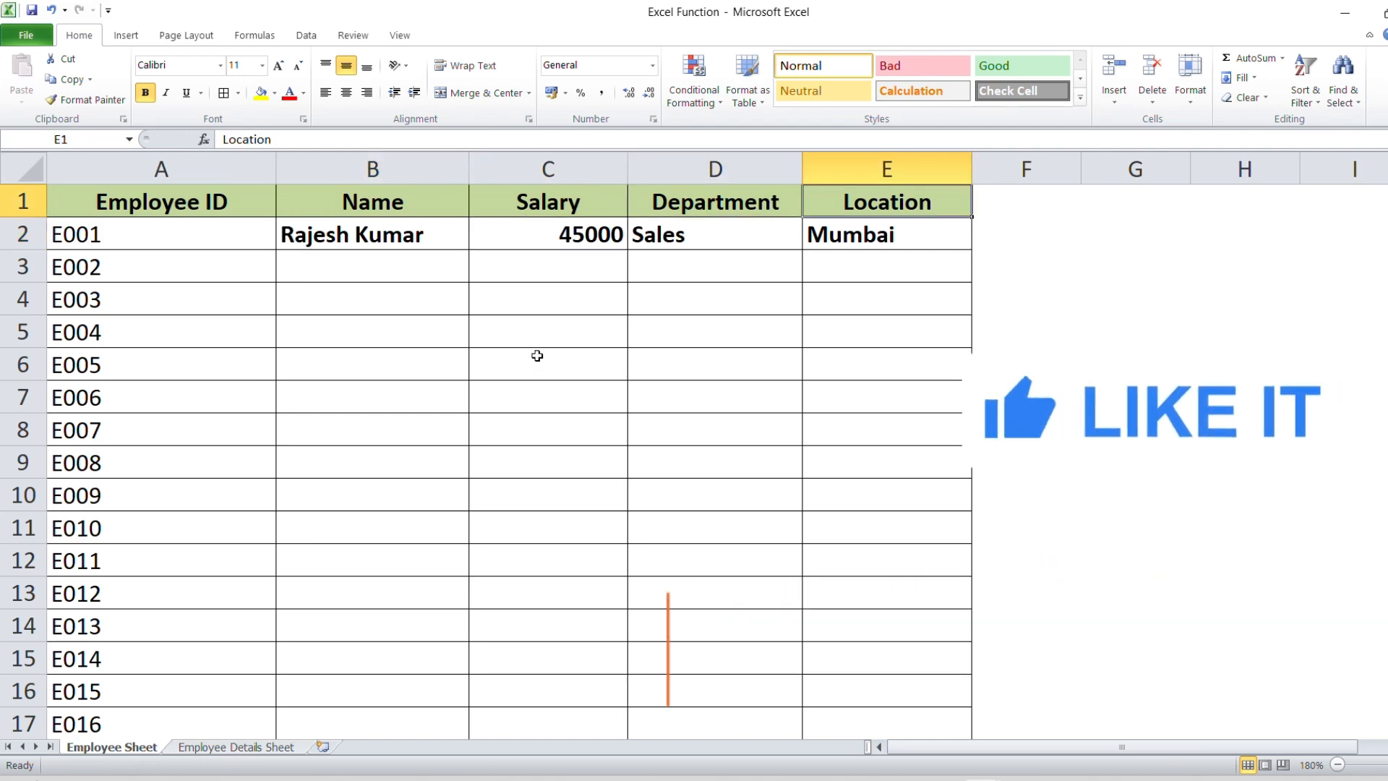
key(Left)
key(Left)
key(Left)
key(Left)
key(Right)
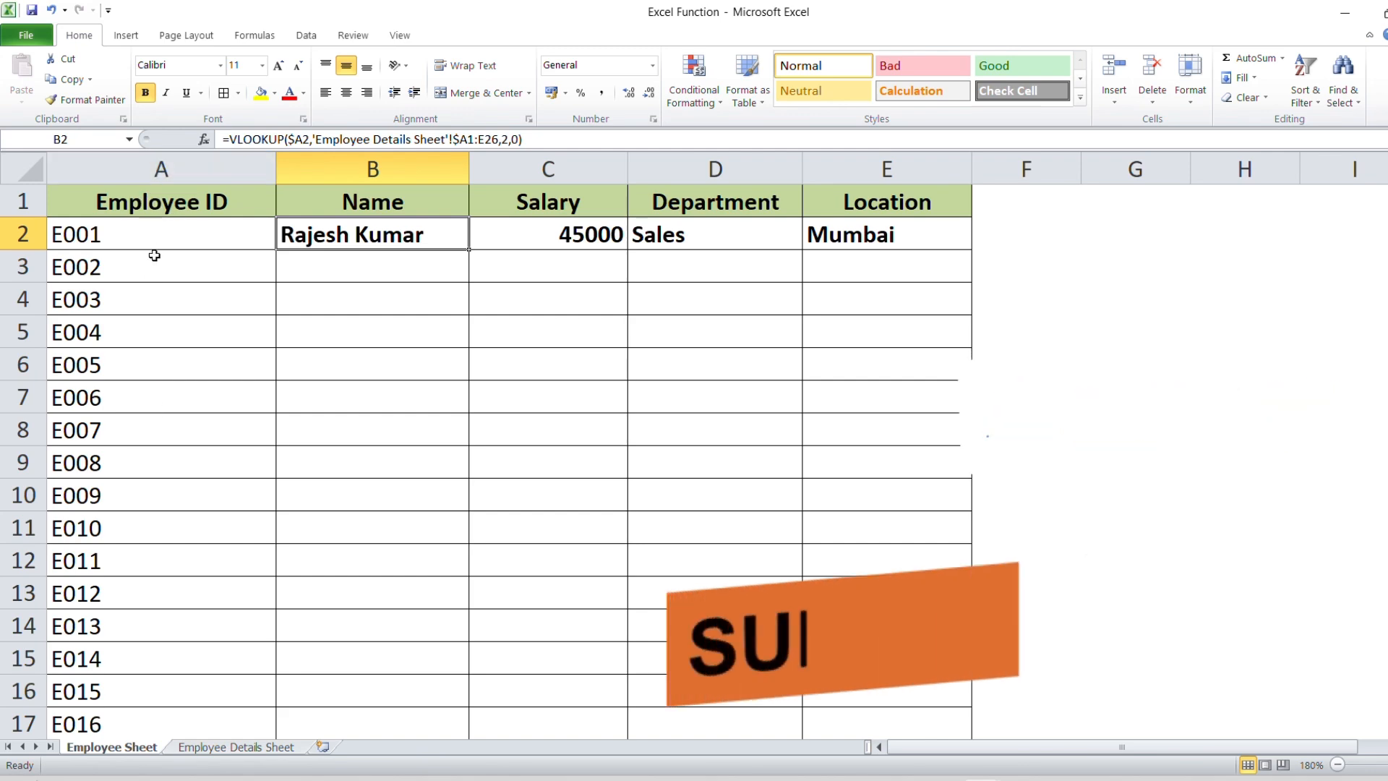
- Compare the Employee ID list on the Employee Sheet with the source records on the Employee Details Sheet
drag(158, 202, 130, 579)
click(273, 362)
click(230, 246)
click(257, 747)
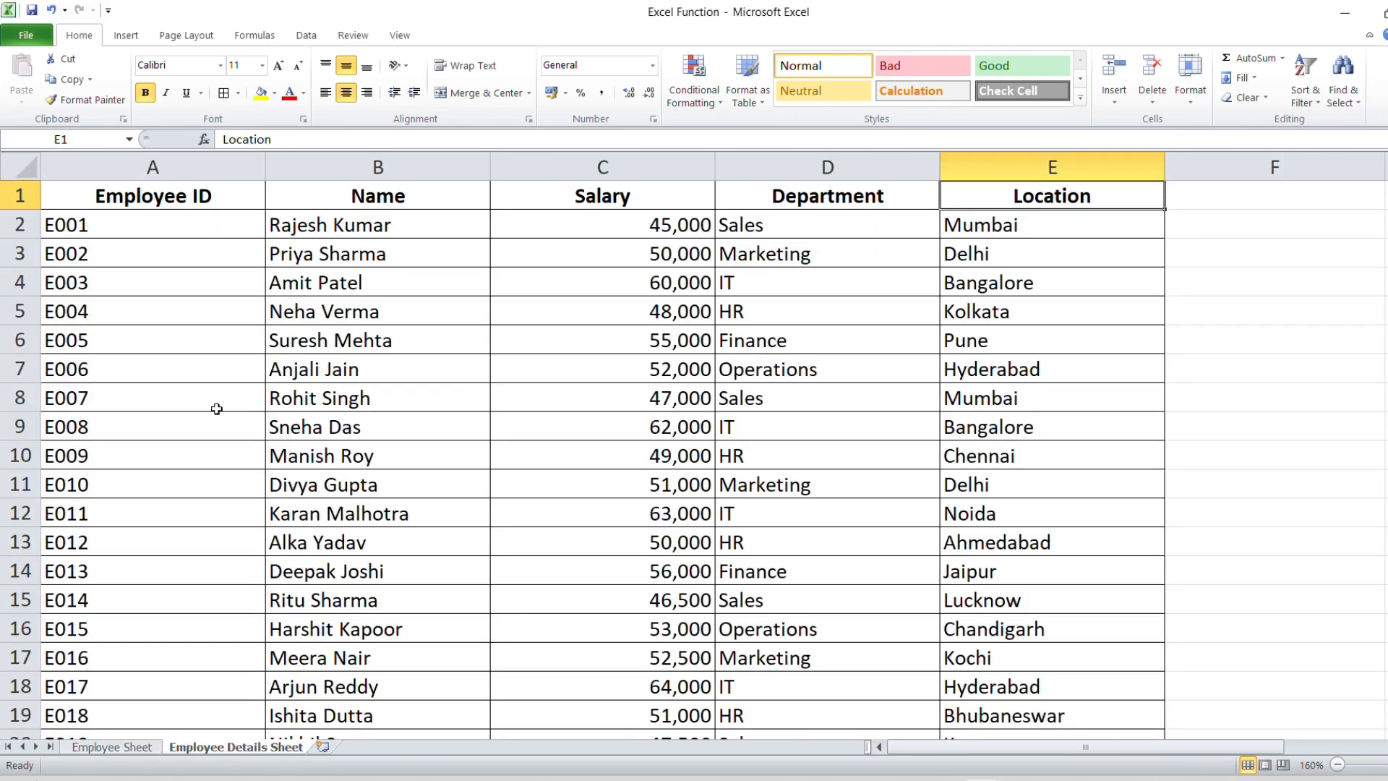
click(94, 206)
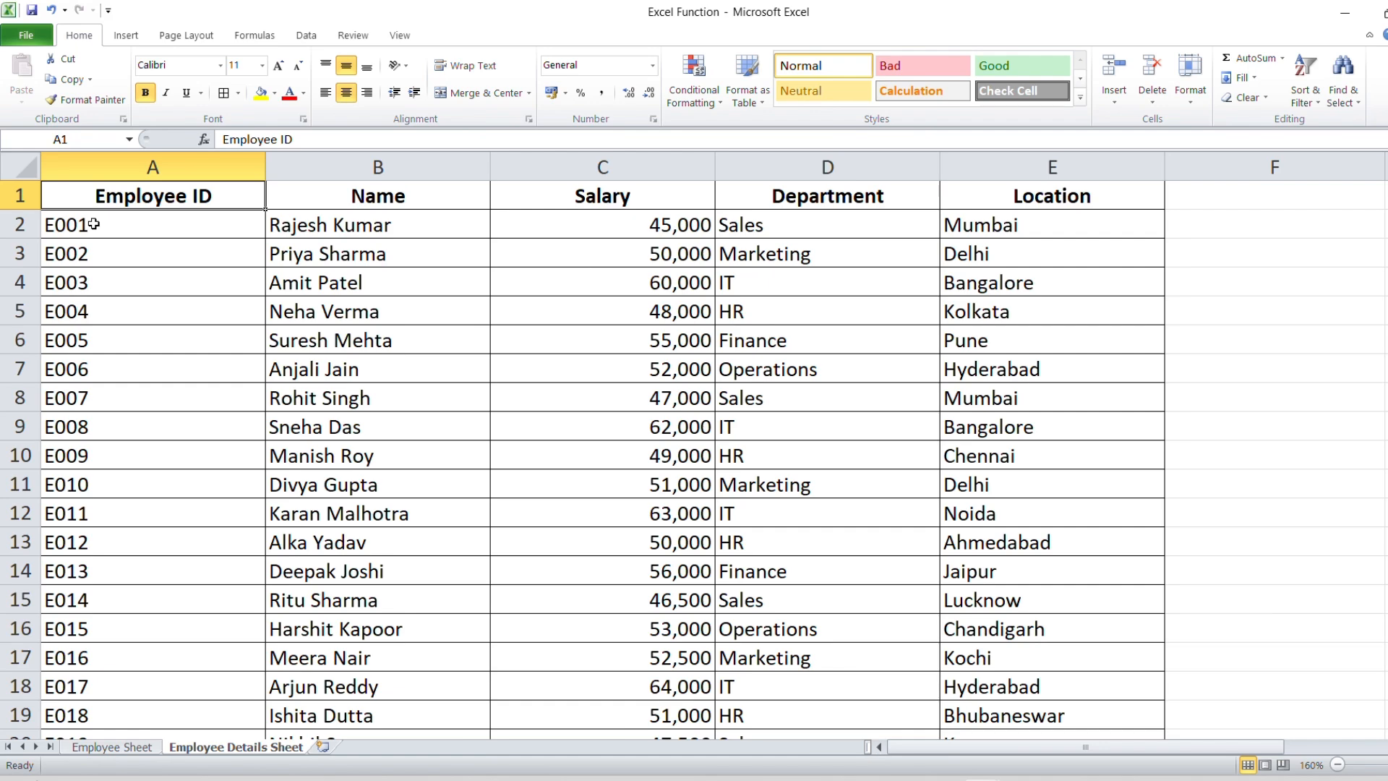
drag(94, 235, 831, 629)
scroll(1011, 658, down, 1)
scroll(1011, 658, up, 1)
click(329, 278)
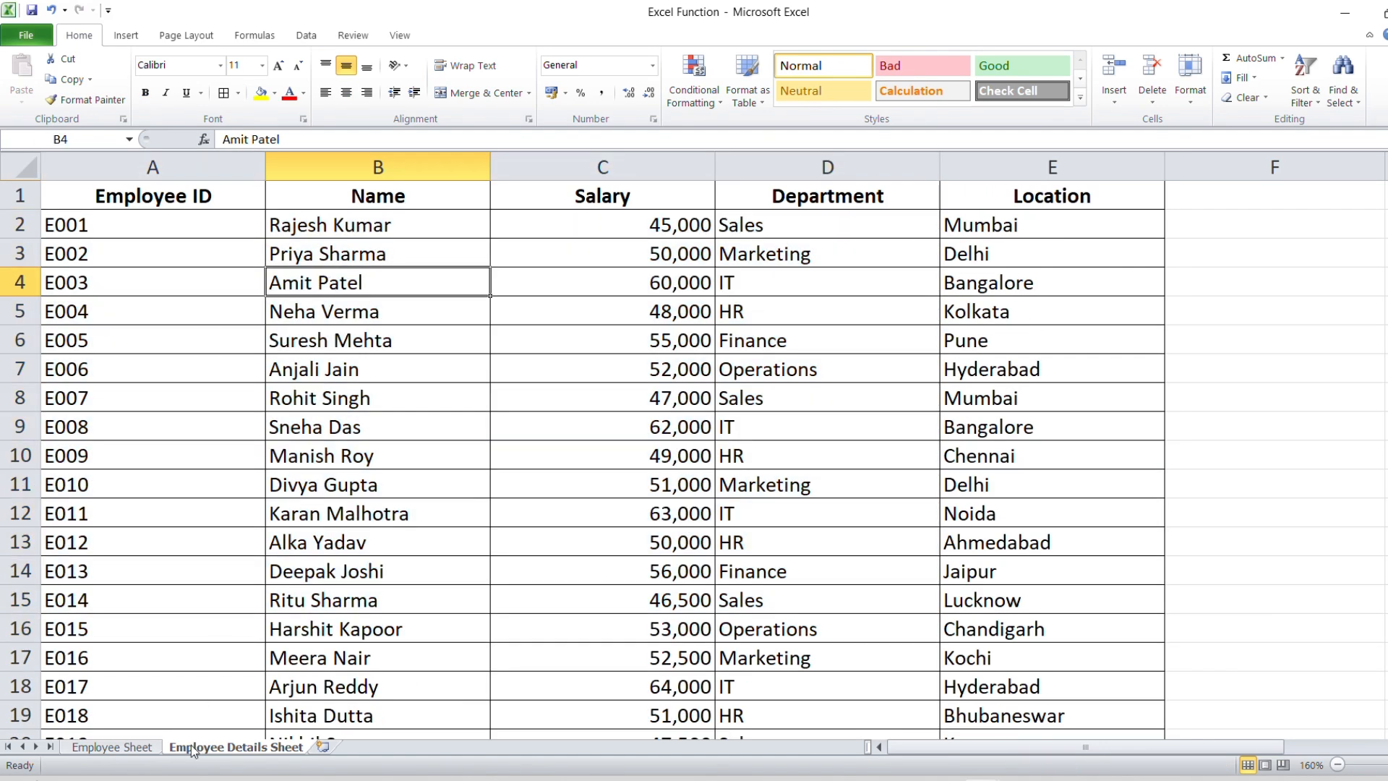
click(112, 746)
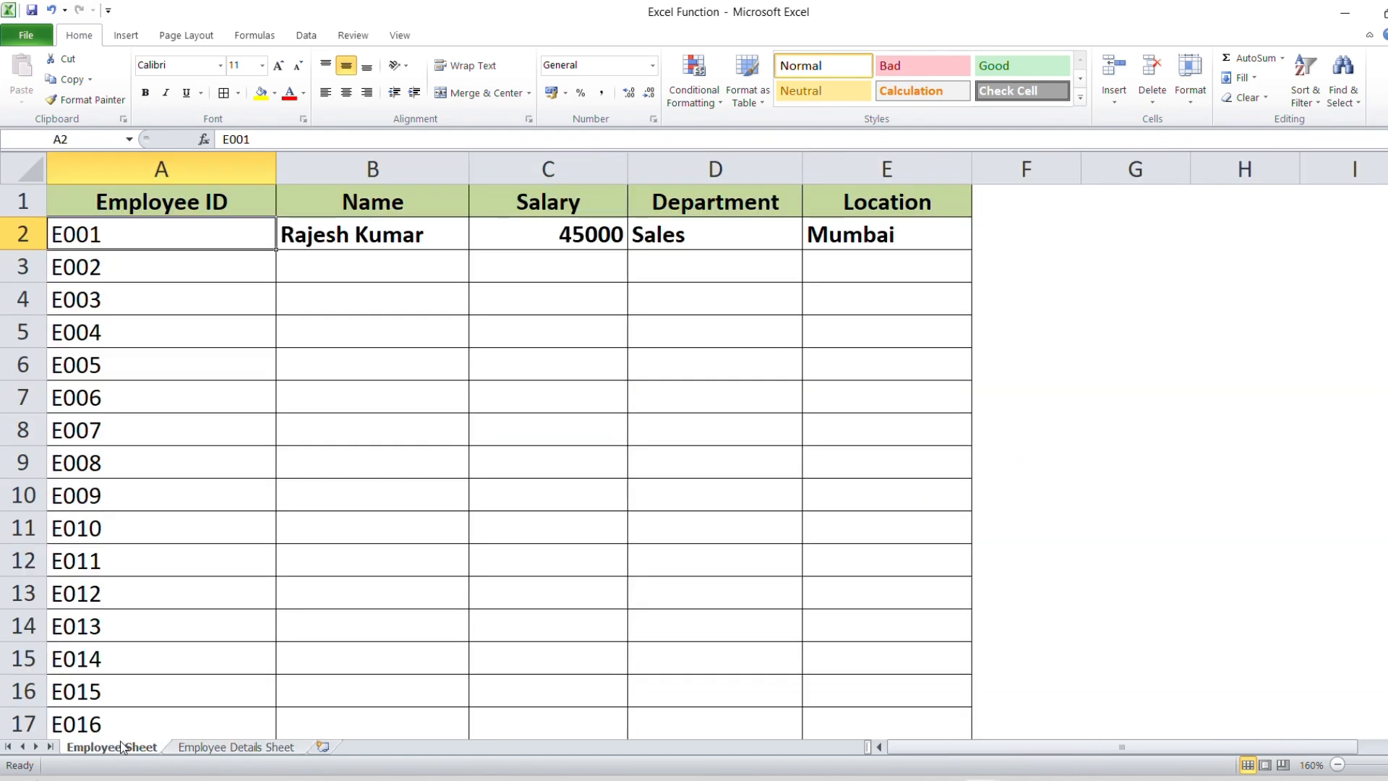
- Fill the VLOOKUP formulas in B2:E2 down through row 26 of the Employee Sheet
click(418, 231)
key(shift+Right)
key(shift+Right)
key(shift+Right)
key(shift+Down)
key(shift+Down)
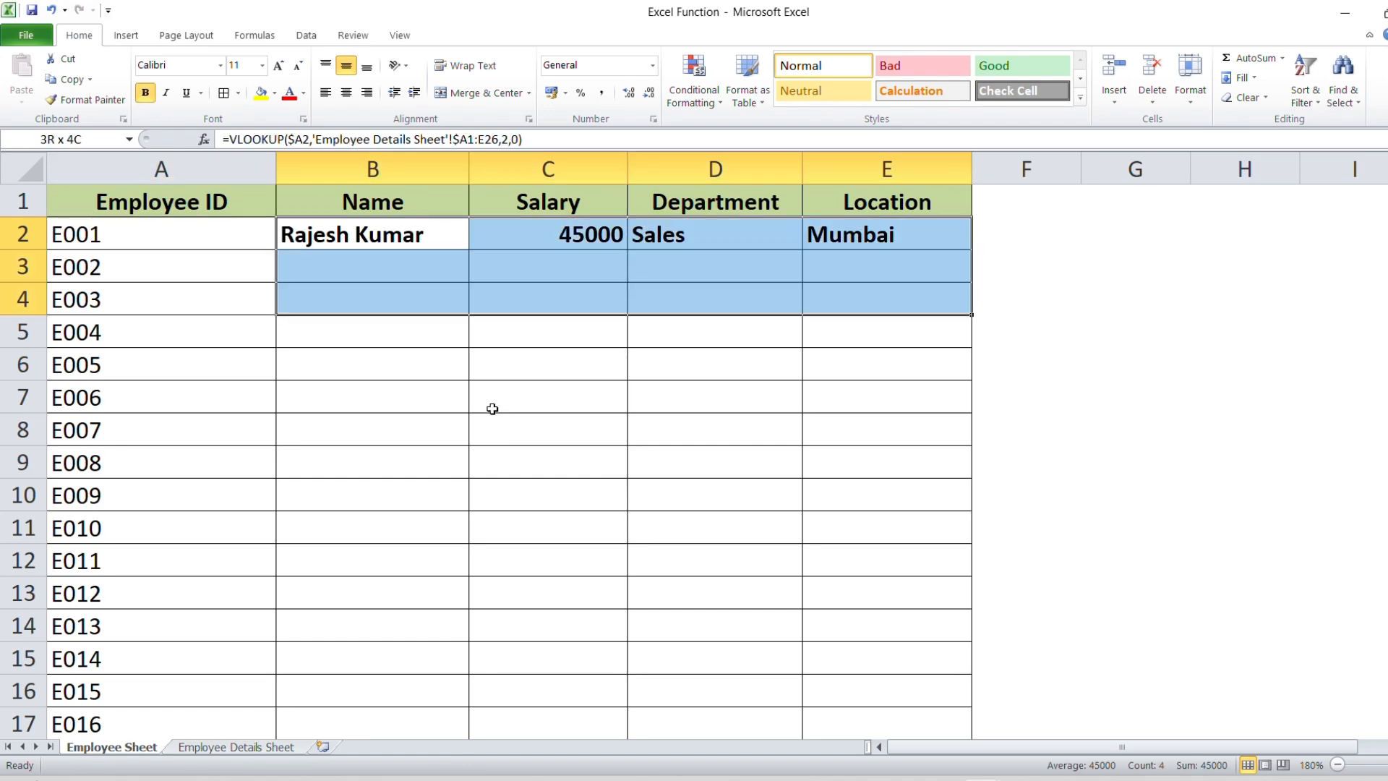
key(shift+Down)
key(shift+Down)
key(shift+Down)
key(shift+Down)
key(shift+Down)
key(shift+Down)
key(shift+Down)
key(shift+Down)
key(shift+Down)
key(shift+Down)
key(shift+Down)
key(shift+Down)
key(shift+Down)
key(shift+Down)
key(shift+Down)
key(shift+Down)
key(shift+Down)
key(shift+Down)
key(shift+Down)
key(shift+Down)
key(shift+Up)
key(shift+Up)
key(shift+Up)
key(shift+Up)
key(shift+Up)
key(shift+Up)
key(shift+Up)
key(shift+Up)
key(shift+Up)
key(shift+Up)
key(ctrl+d)
key(Up)
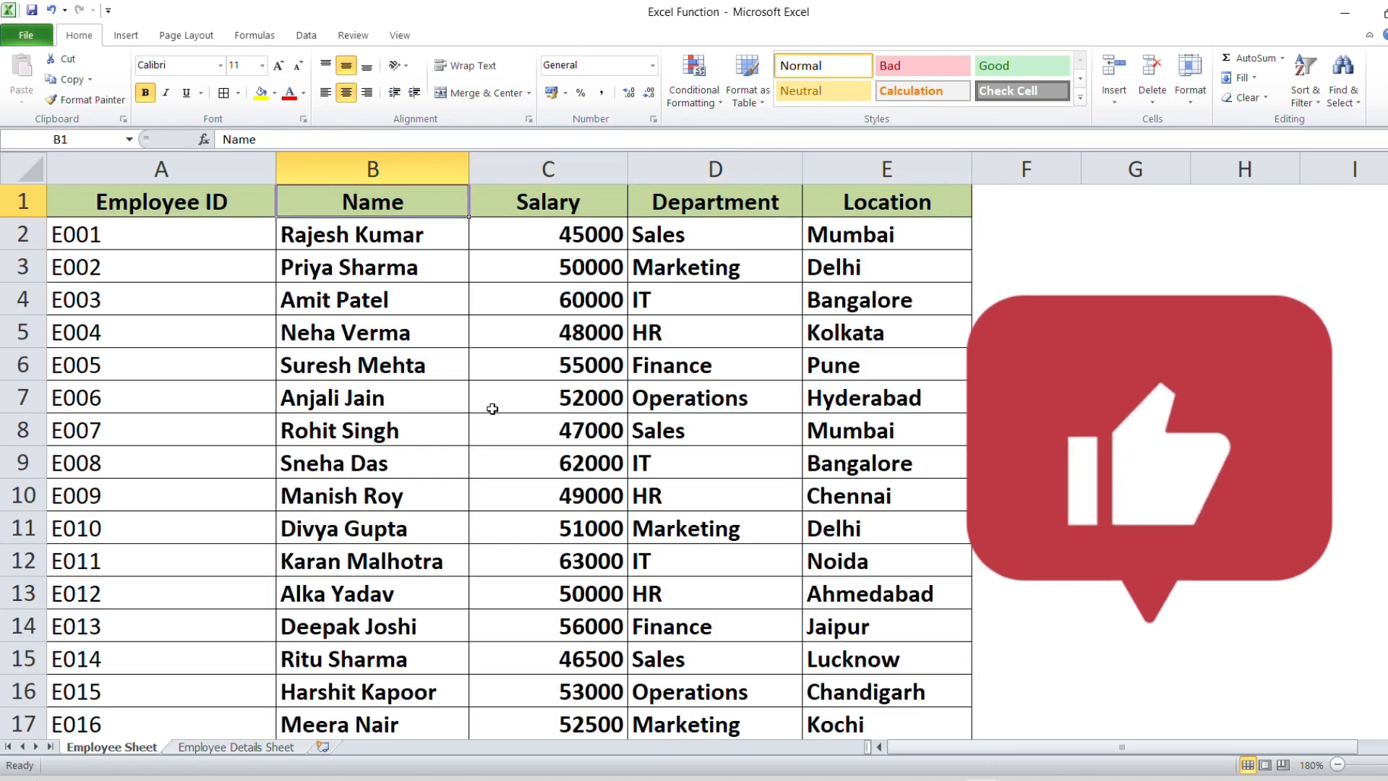
- Inspect the VLOOKUP formulas in row 2 of the Name, Department and Location columns
key(Down)
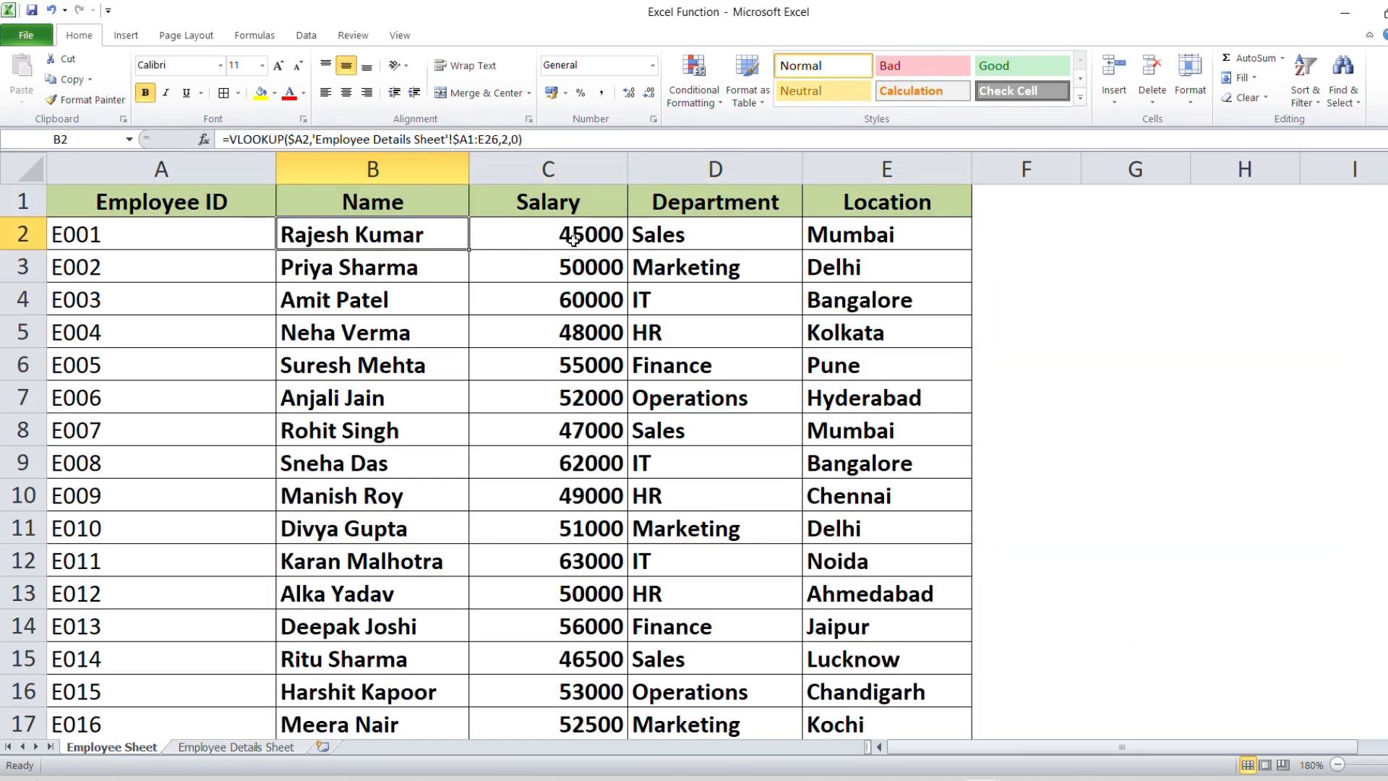
click(701, 233)
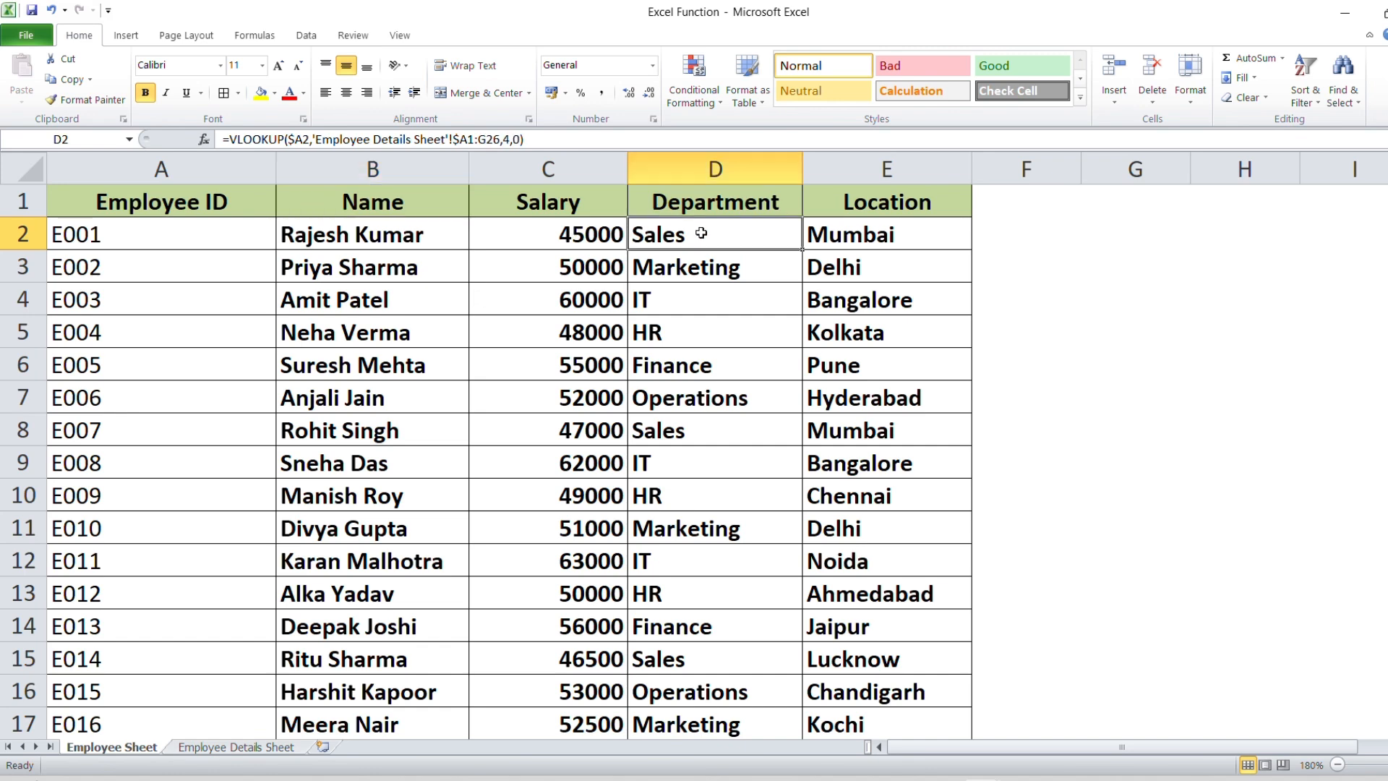
click(849, 233)
click(381, 286)
click(343, 241)
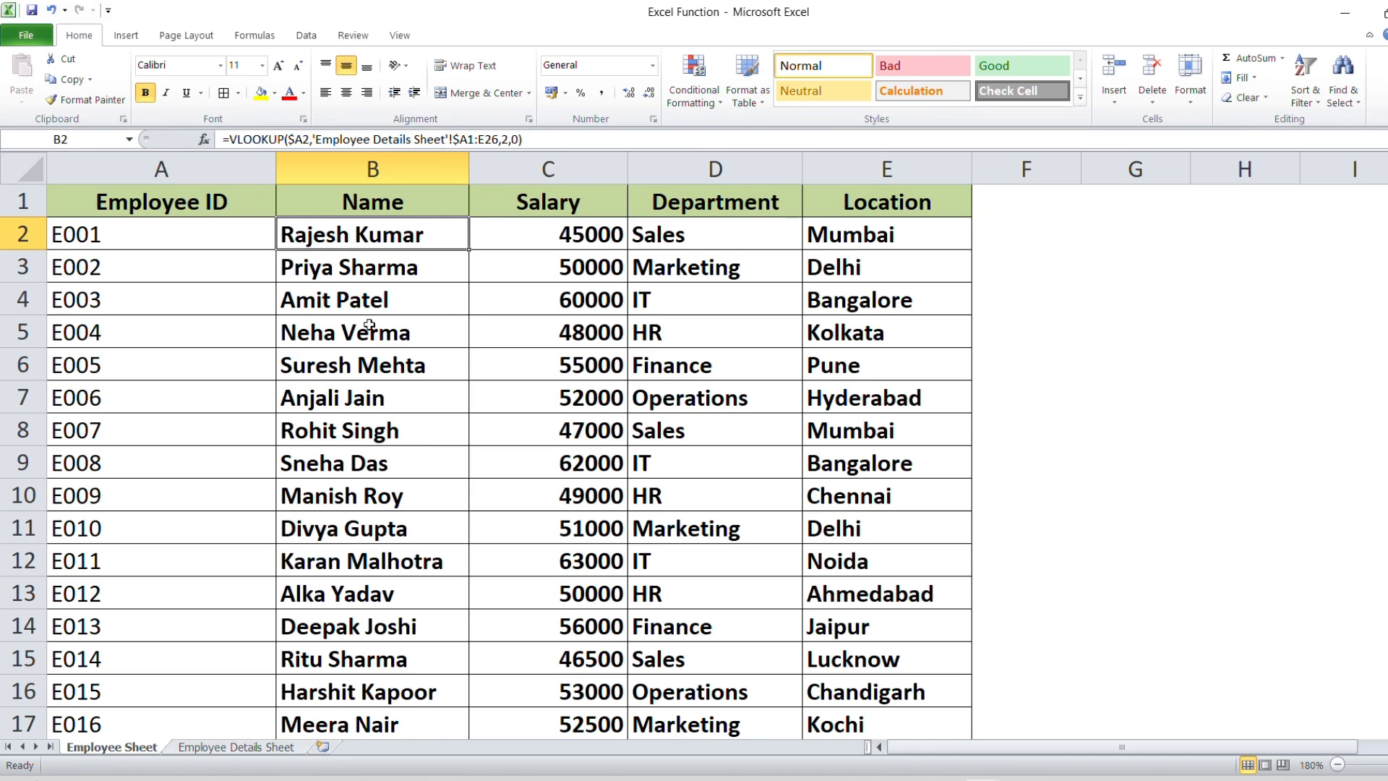
- Clear the lookup results in C2:E26 and B3:B26, keeping only the formula in B2
key(Right)
key(ctrl+shift+Down)
key(ctrl+shift+Right)
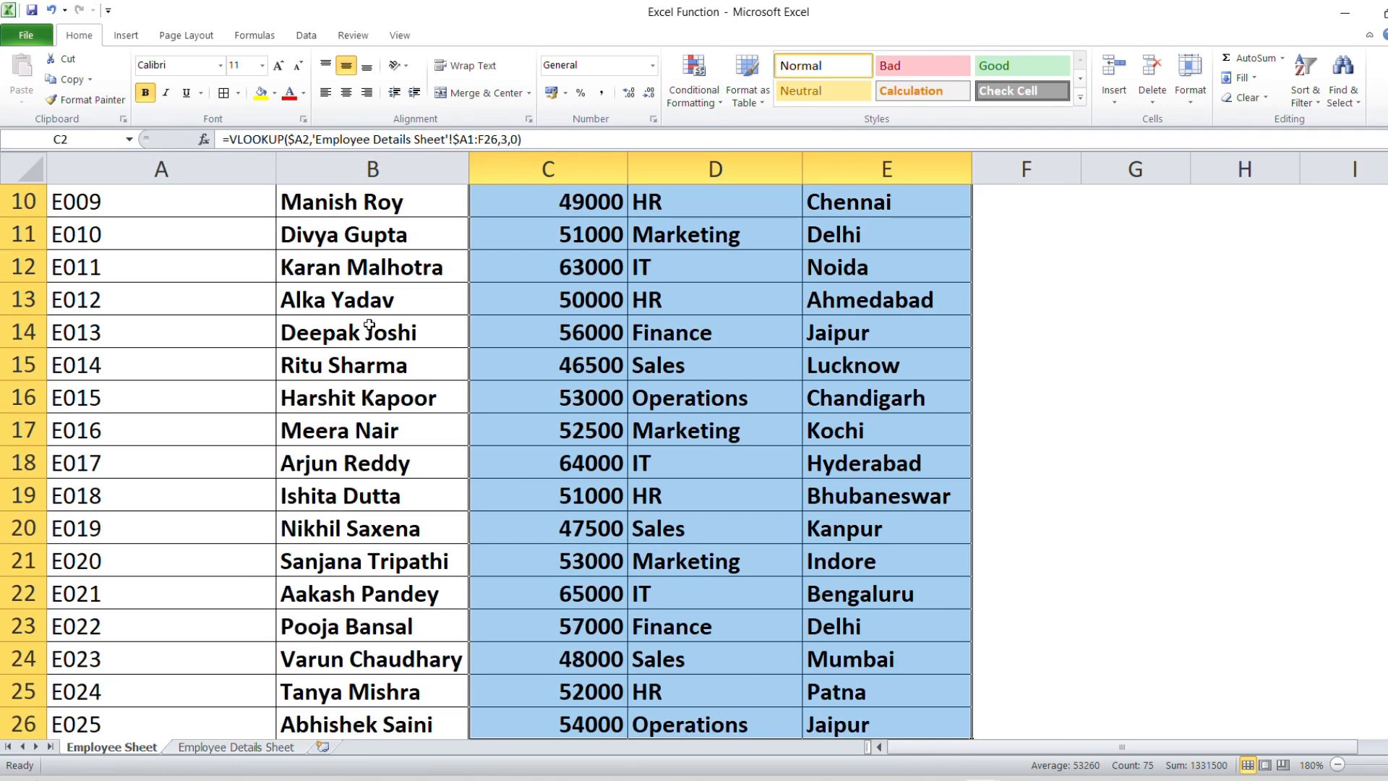
key(Delete)
scroll(369, 325, up, 3)
key(Left)
key(Down)
key(ctrl+shift+Down)
key(Delete)
key(Up)
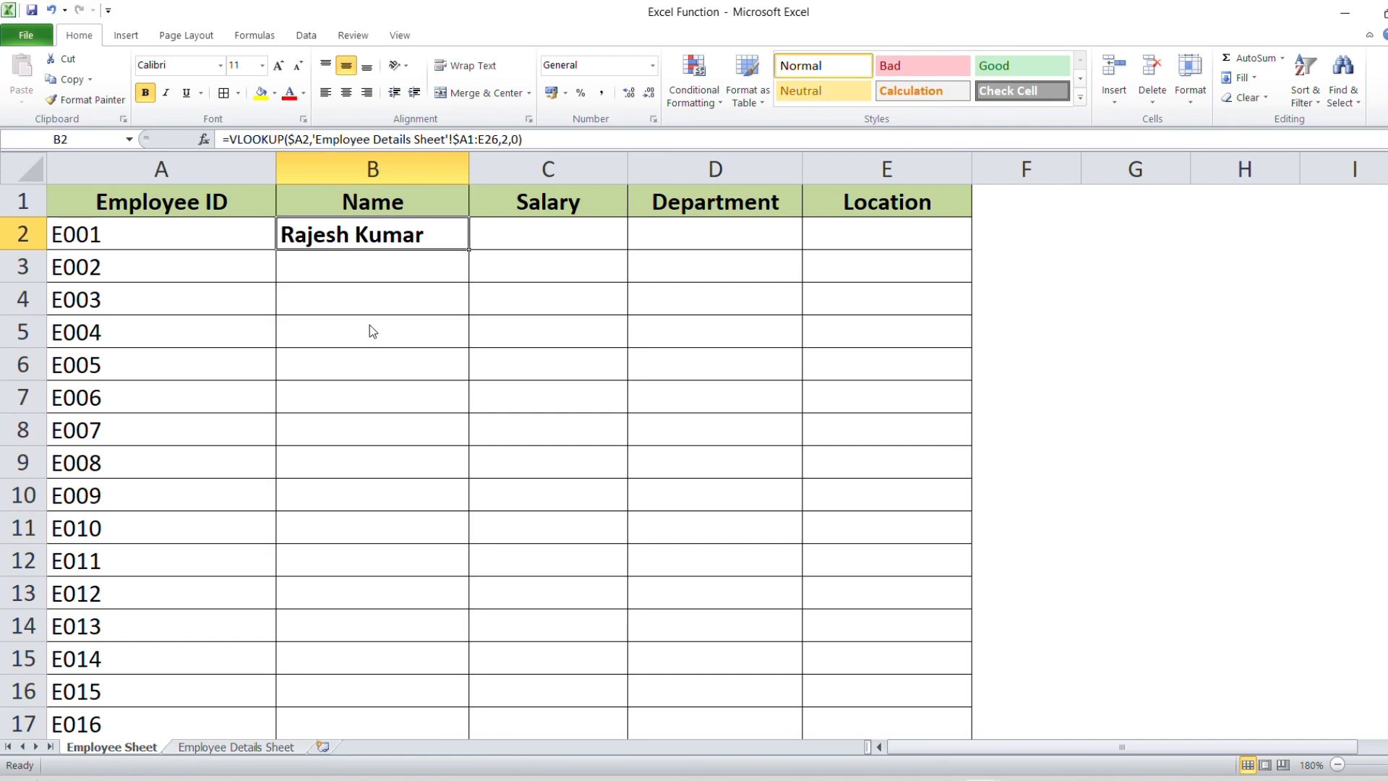
- Copy the VLOOKUP formula from B2 into Department cell D2 and select D2 to inspect it
key(ctrl+c)
key(Right)
key(Right)
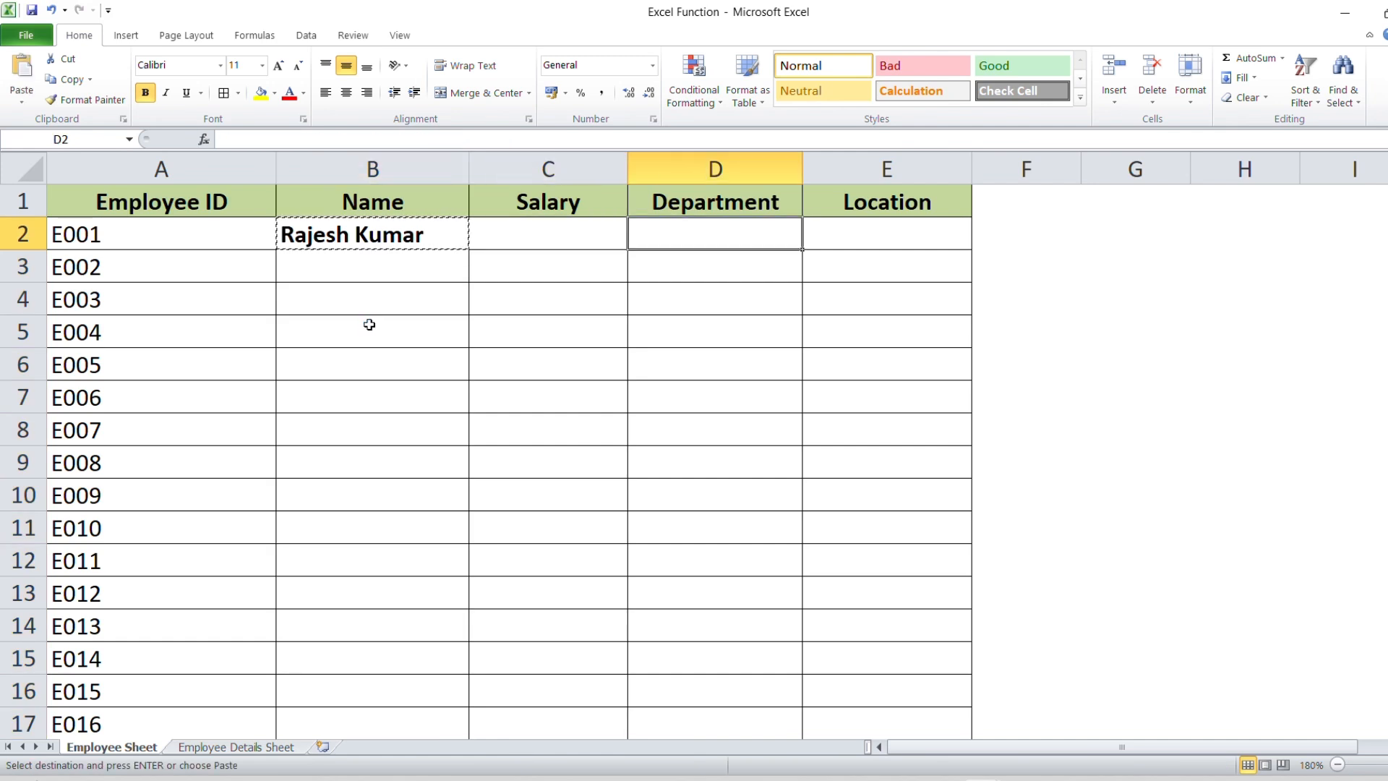
key(ctrl+v)
key(Right)
key(Left)
key(Left)
key(Left)
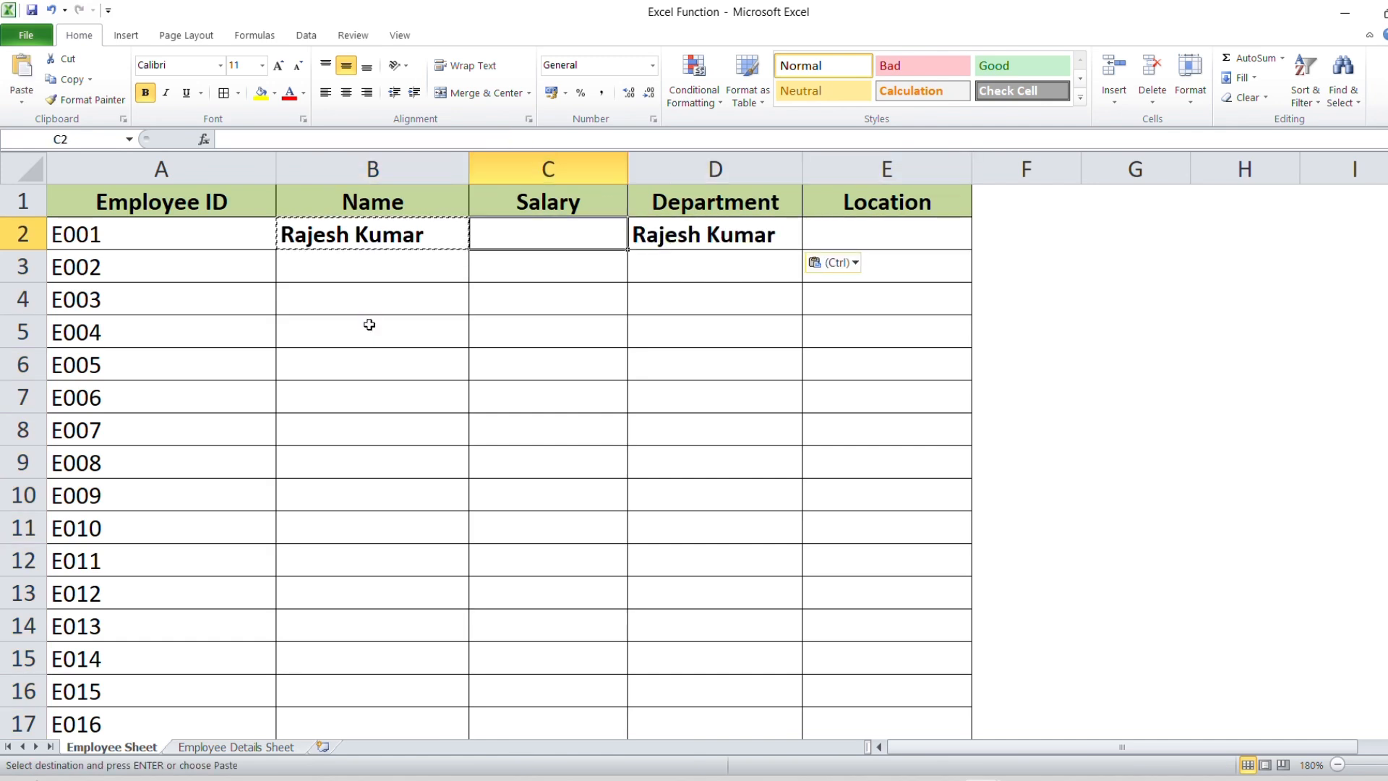
key(Right)
key(Right)
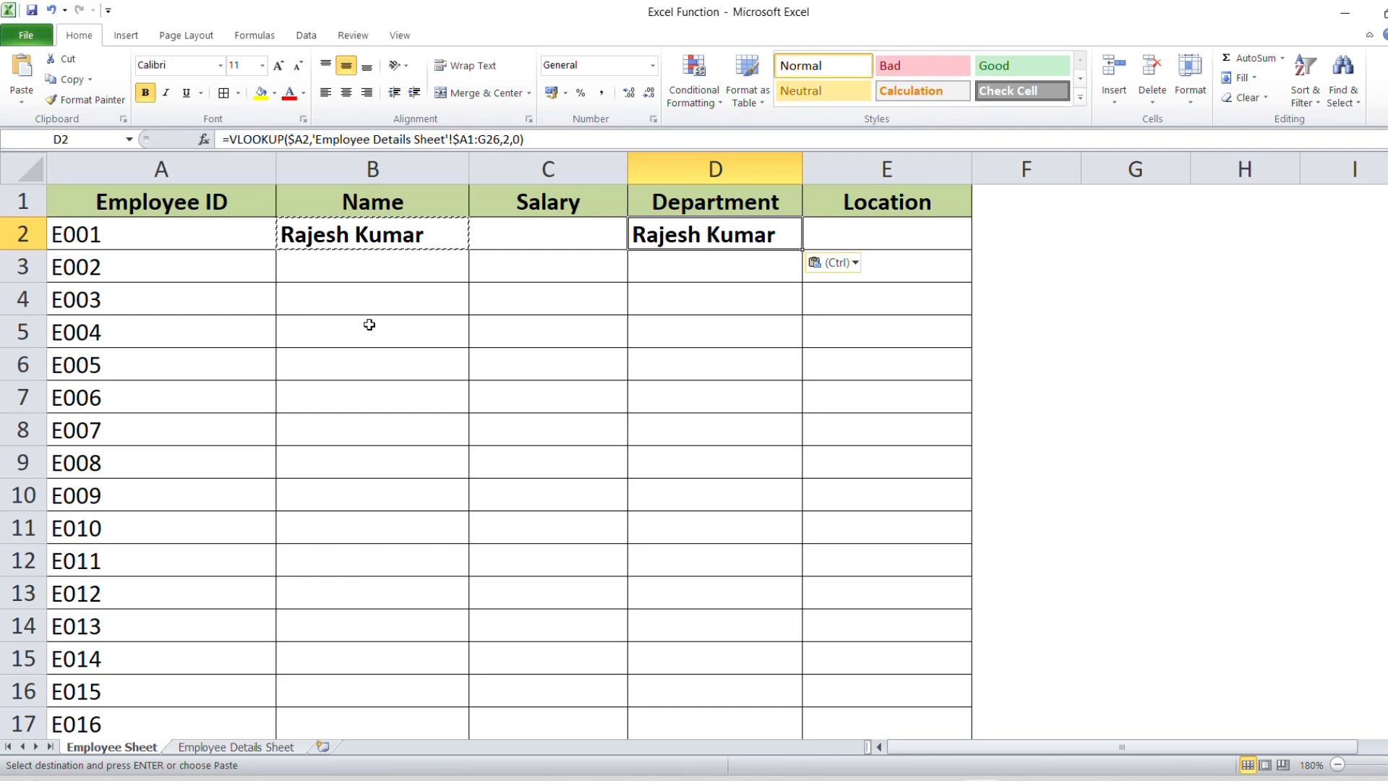
- Clear Department cell D2 and remove the column lock from the table range in B2's VLOOKUP, making it A1:E26
key(Delete)
key(Left)
key(Left)
key(F2)
key(Left)
key(Left)
key(Left)
key(Left)
key(Left)
key(Left)
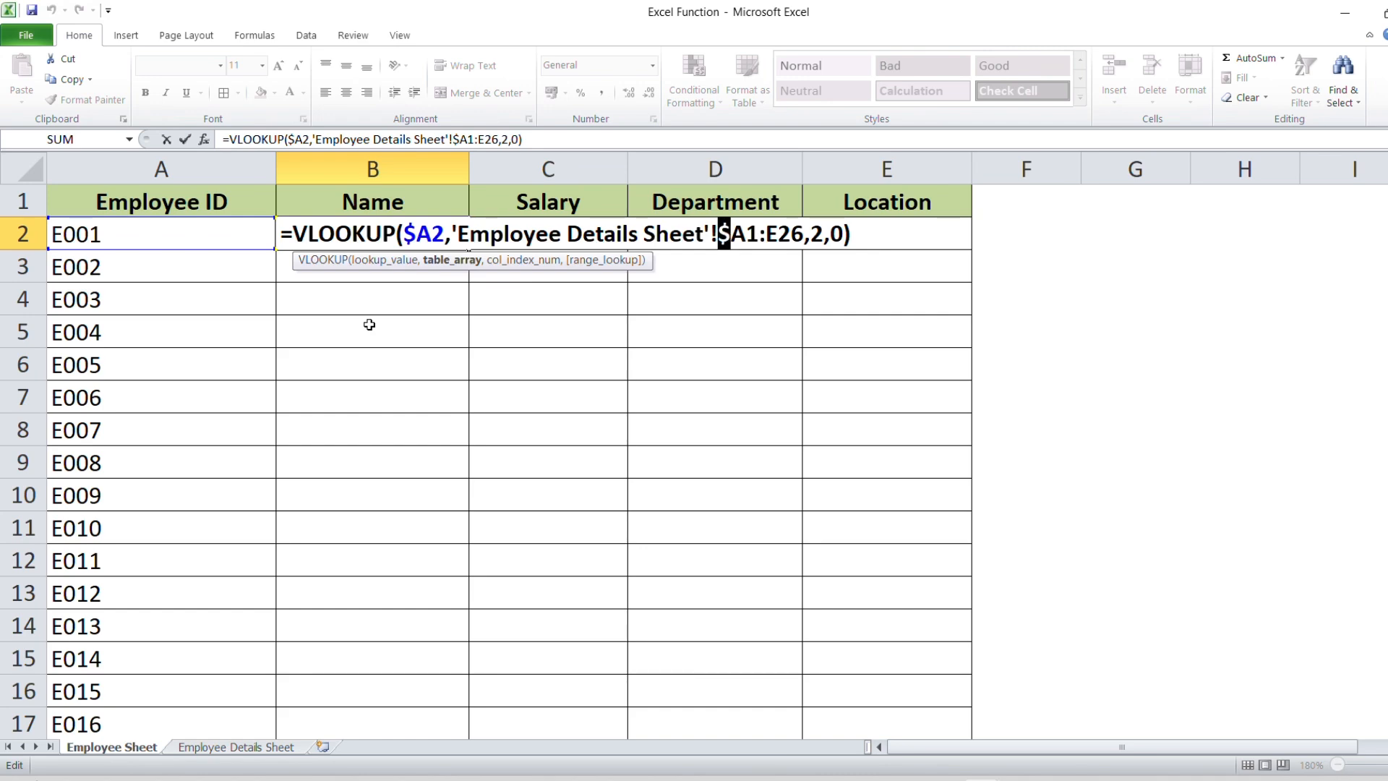
key(Delete)
key(Return)
key(Up)
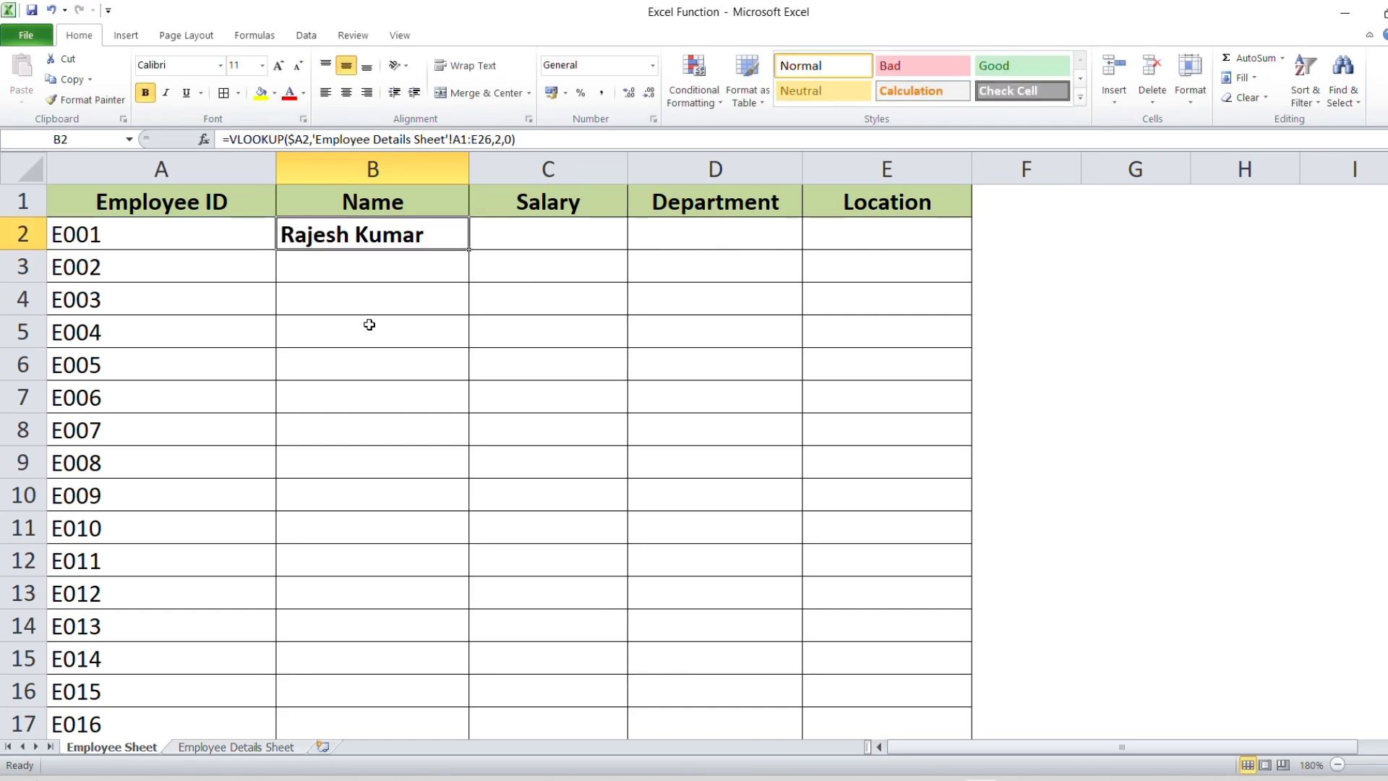
- Remove the column lock from the lookup value in B2's VLOOKUP, making it A2
key(F2)
key(Left)
key(Left)
key(Left)
key(Left)
key(Left)
key(Left)
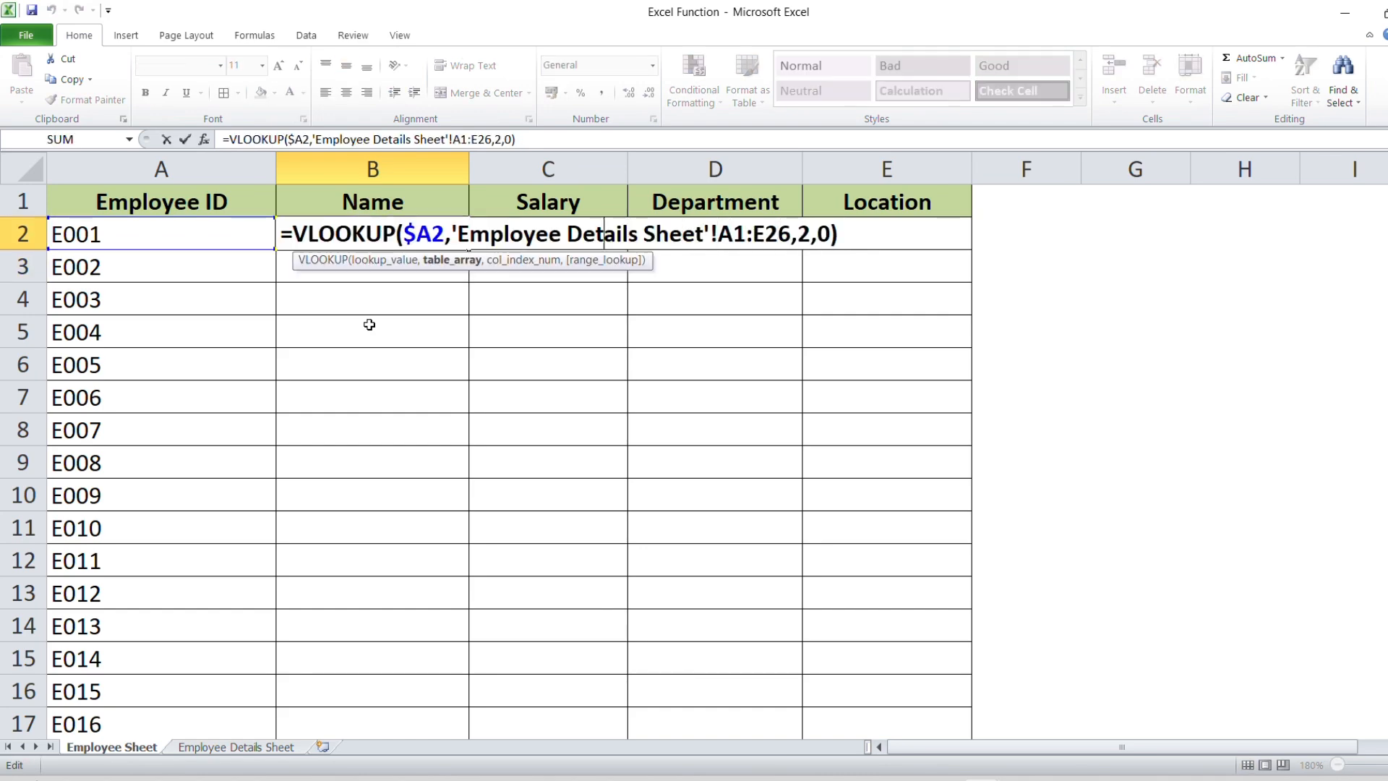
key(Delete)
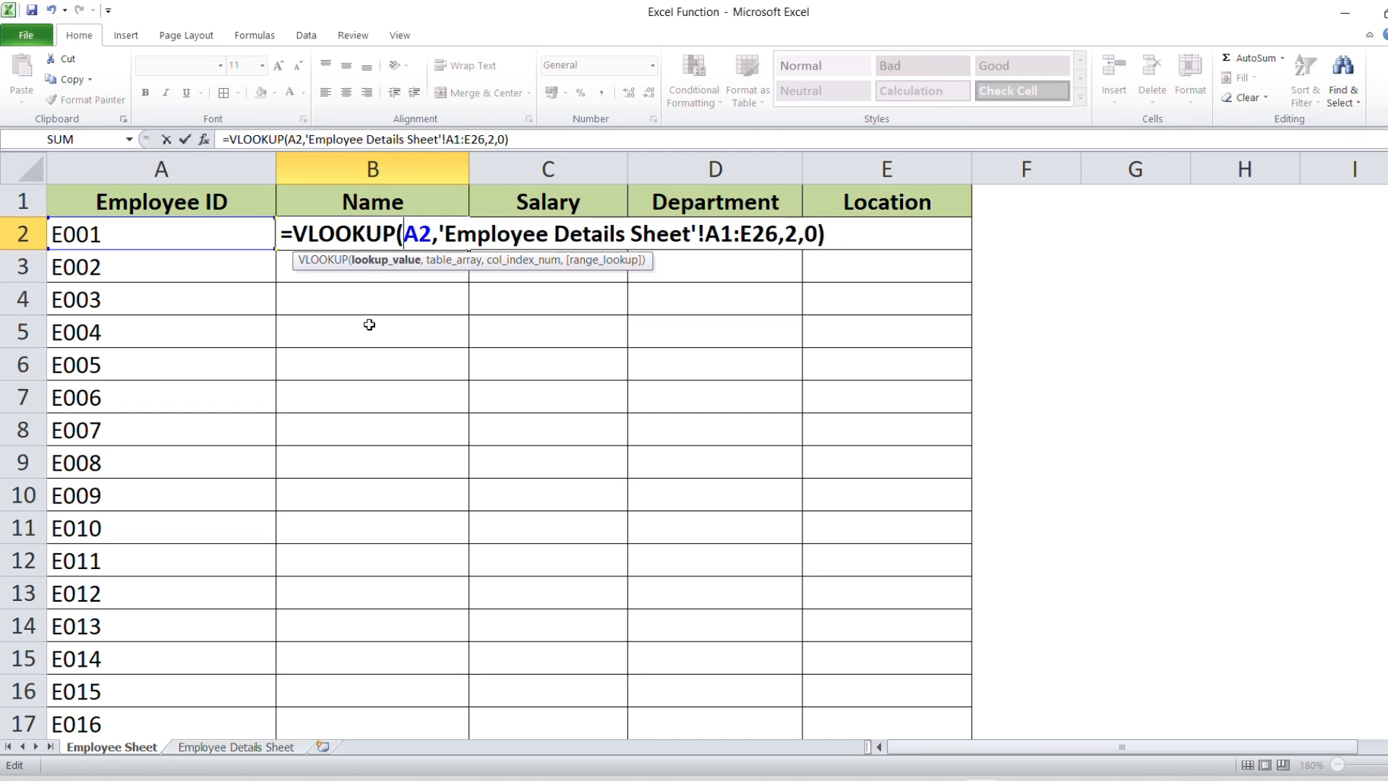
key(Return)
key(Up)
- Copy the unlocked VLOOKUP formula from B2 into Department cell D2 and Location cell E2
key(ctrl+c)
key(Right)
key(Right)
key(ctrl+v)
key(Right)
key(ctrl+v)
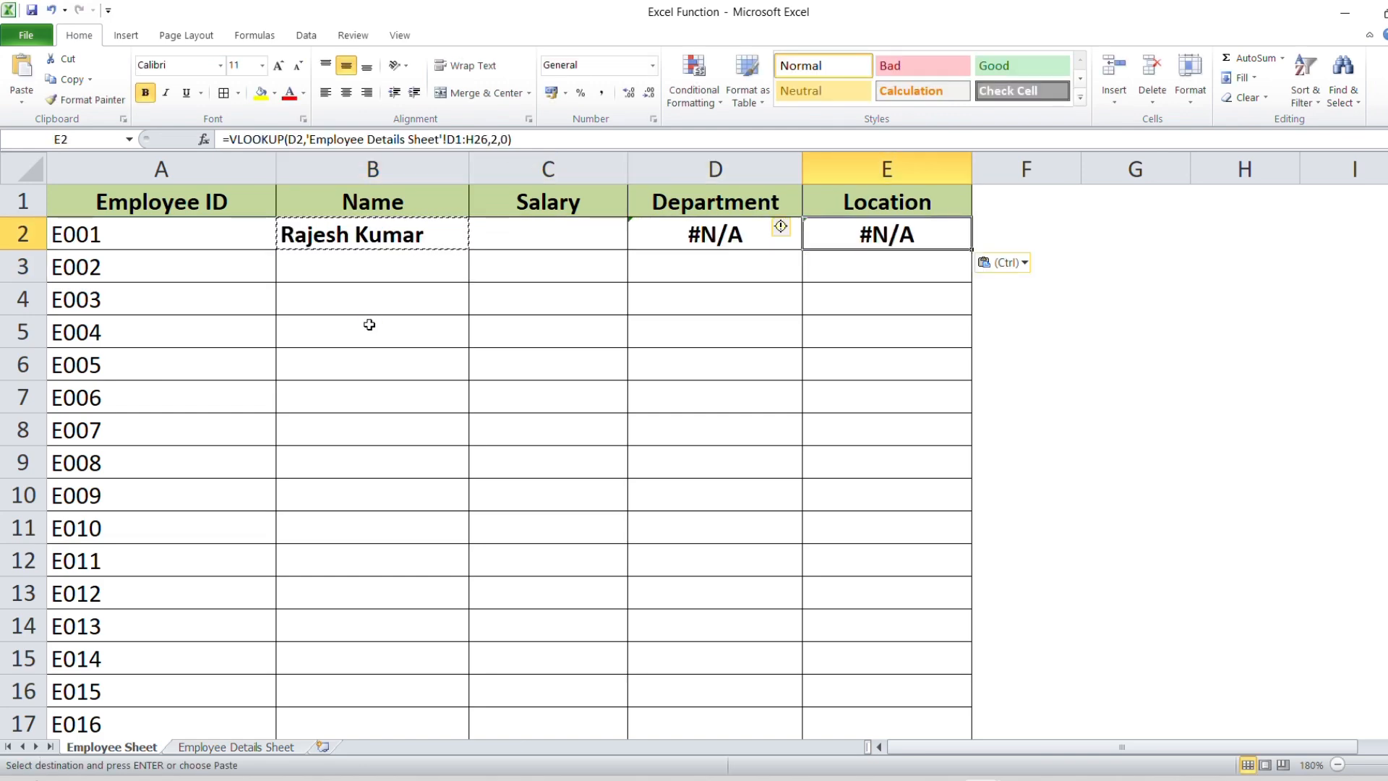
key(Escape)
- Compare the lookup value and table range references in the VLOOKUP formulas of B2, D2 and E2
key(Left)
key(Left)
key(Left)
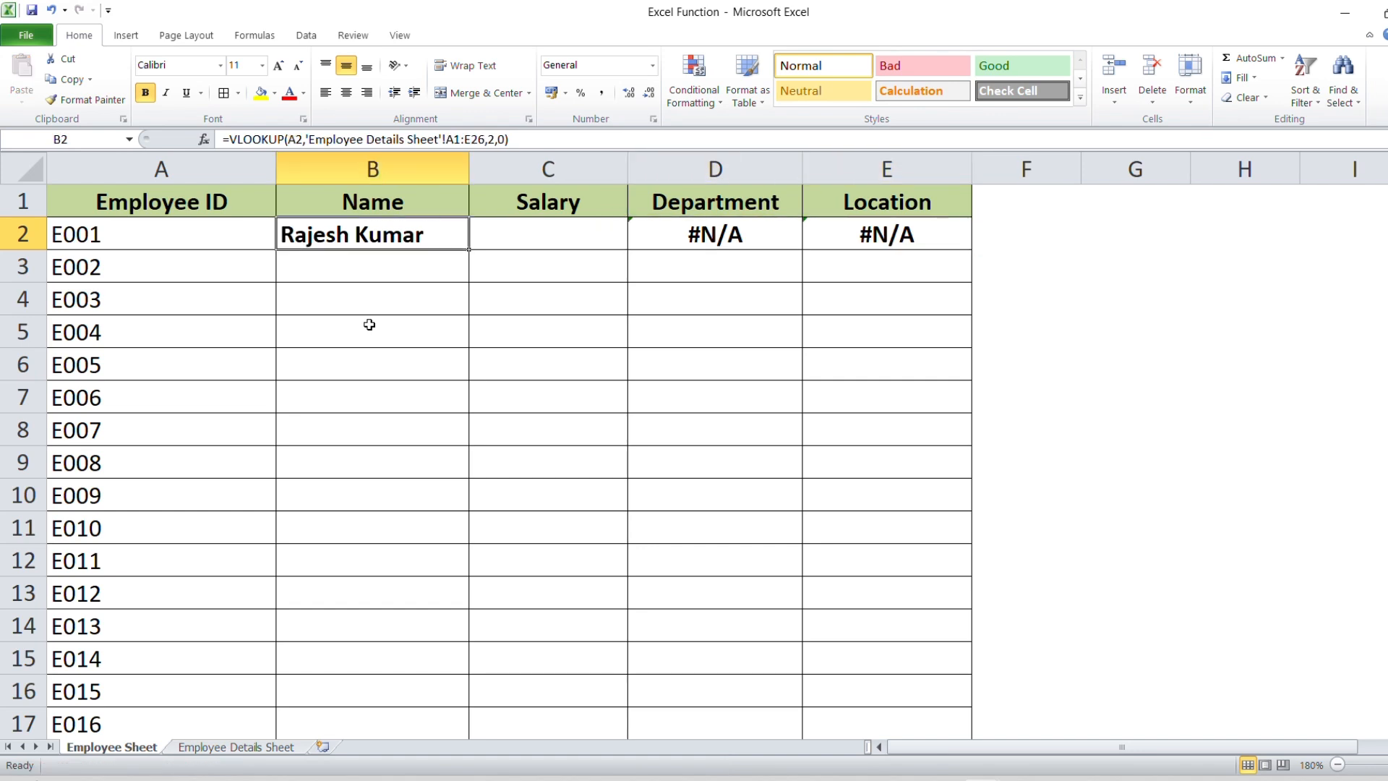
click(133, 239)
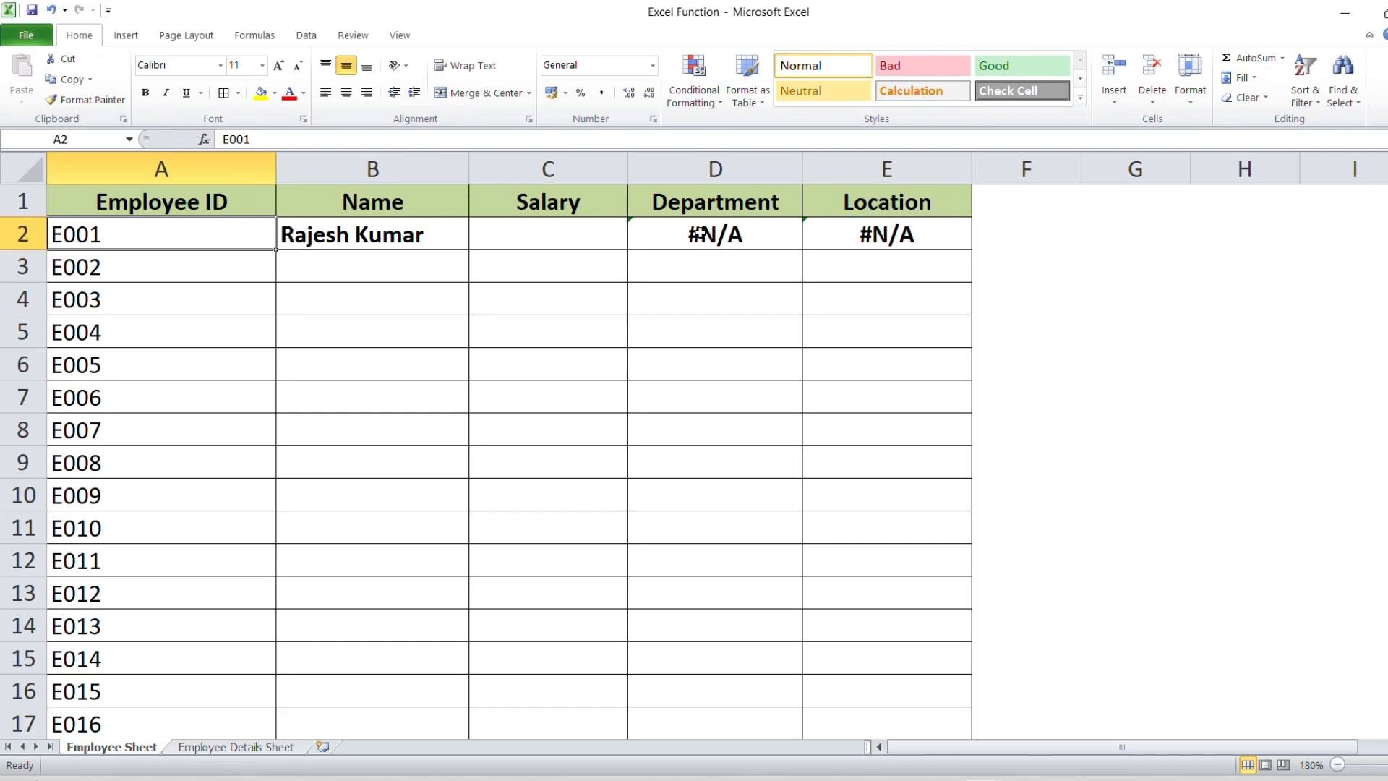
click(410, 240)
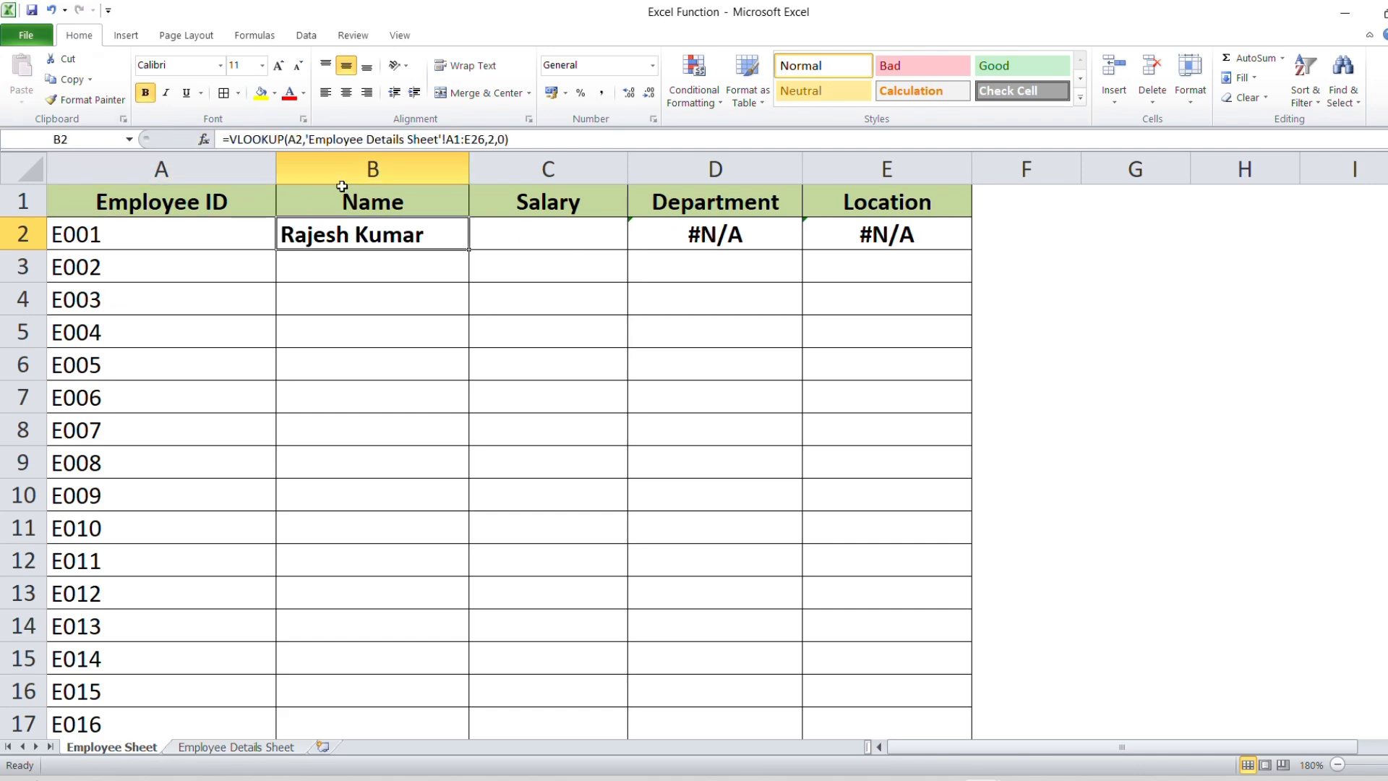
click(686, 231)
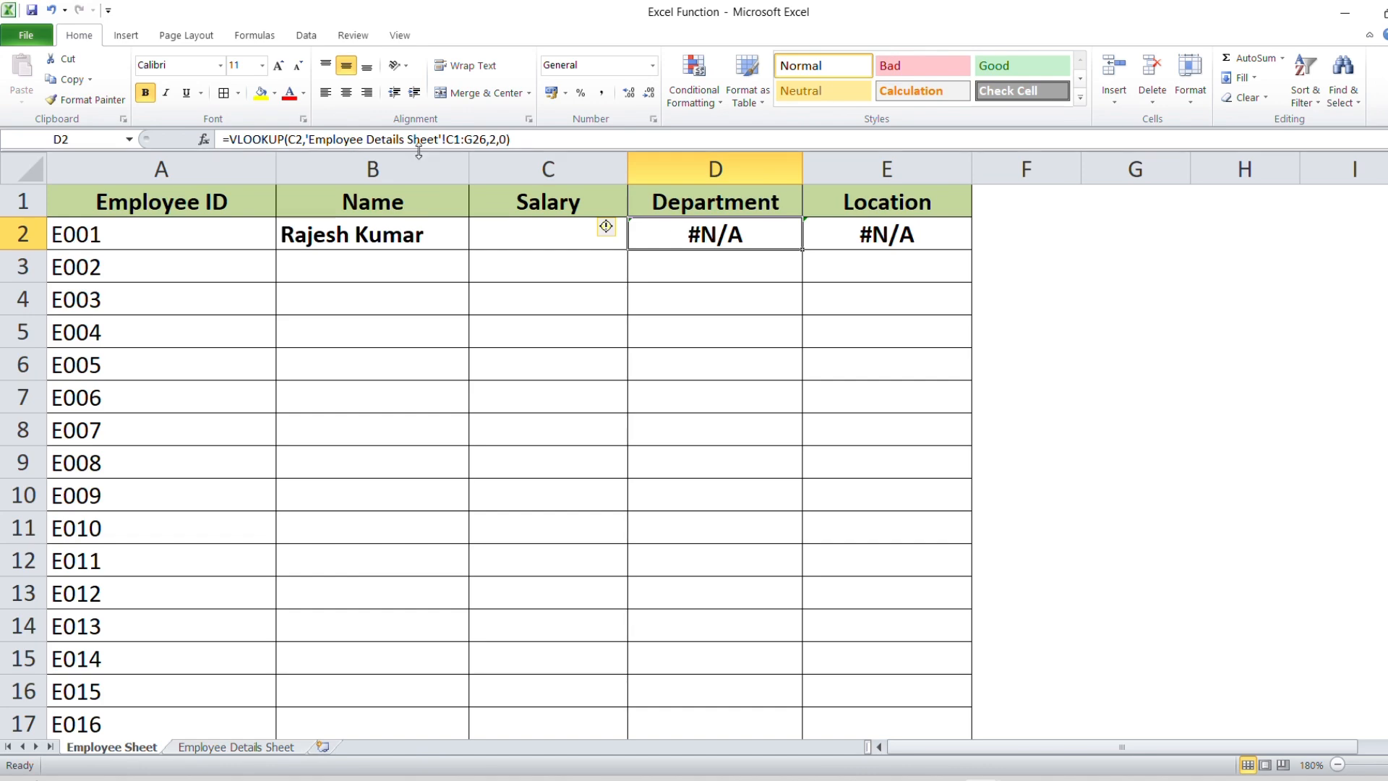
click(820, 230)
click(304, 145)
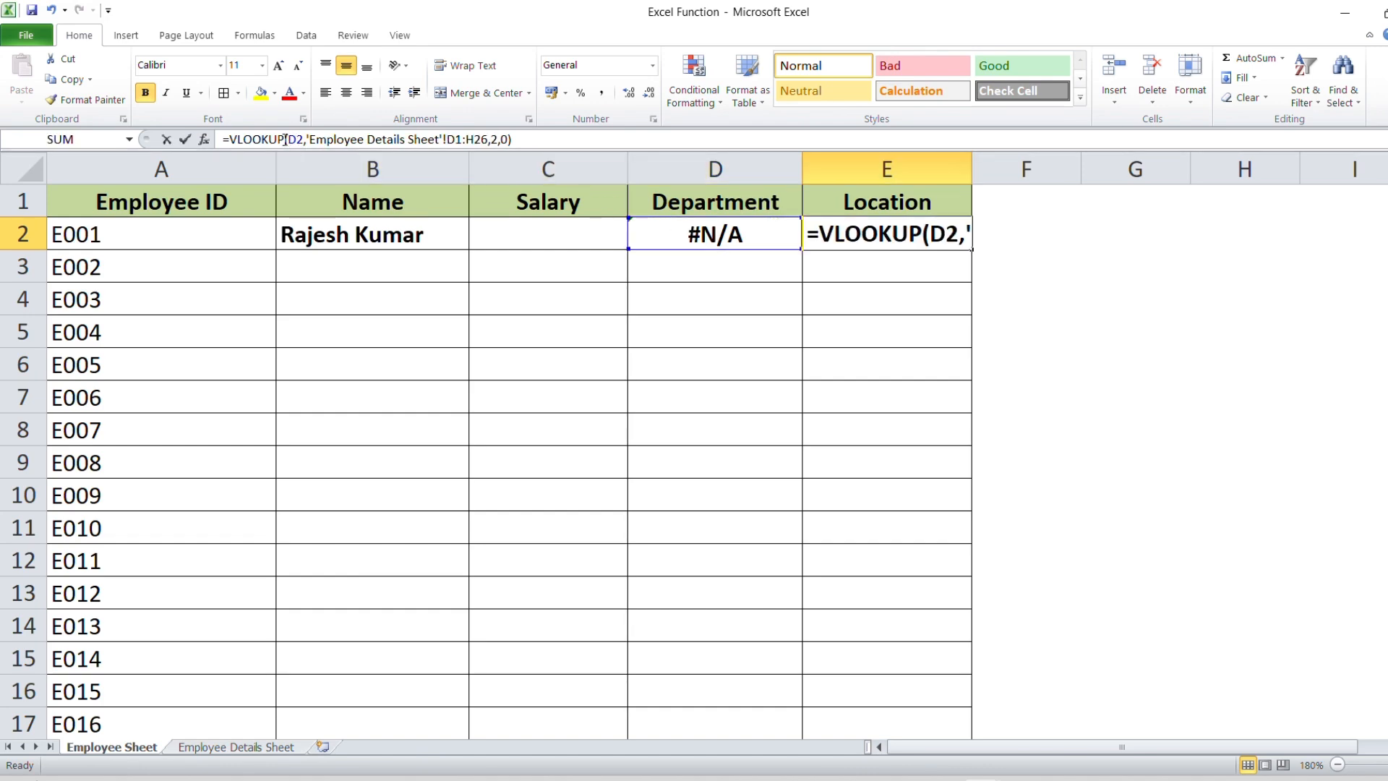
key(Escape)
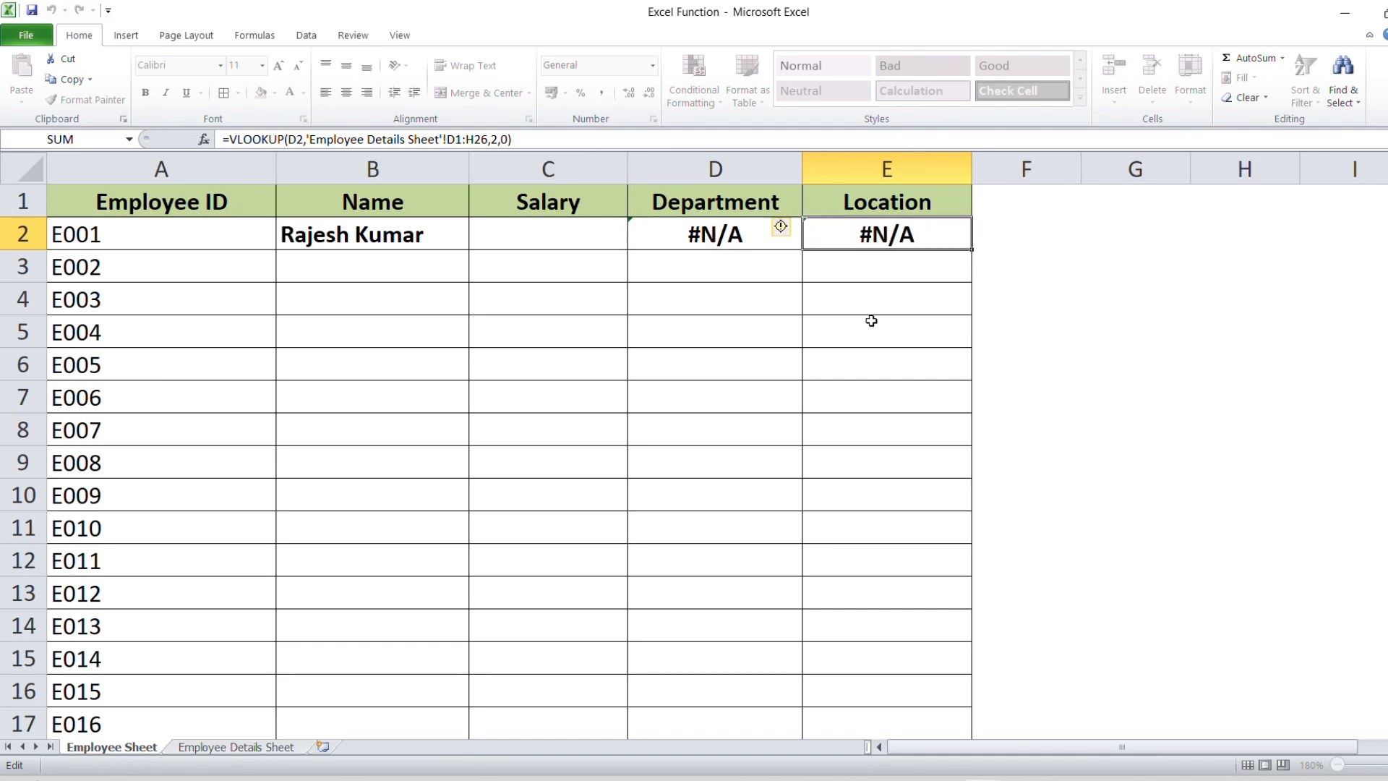
click(367, 241)
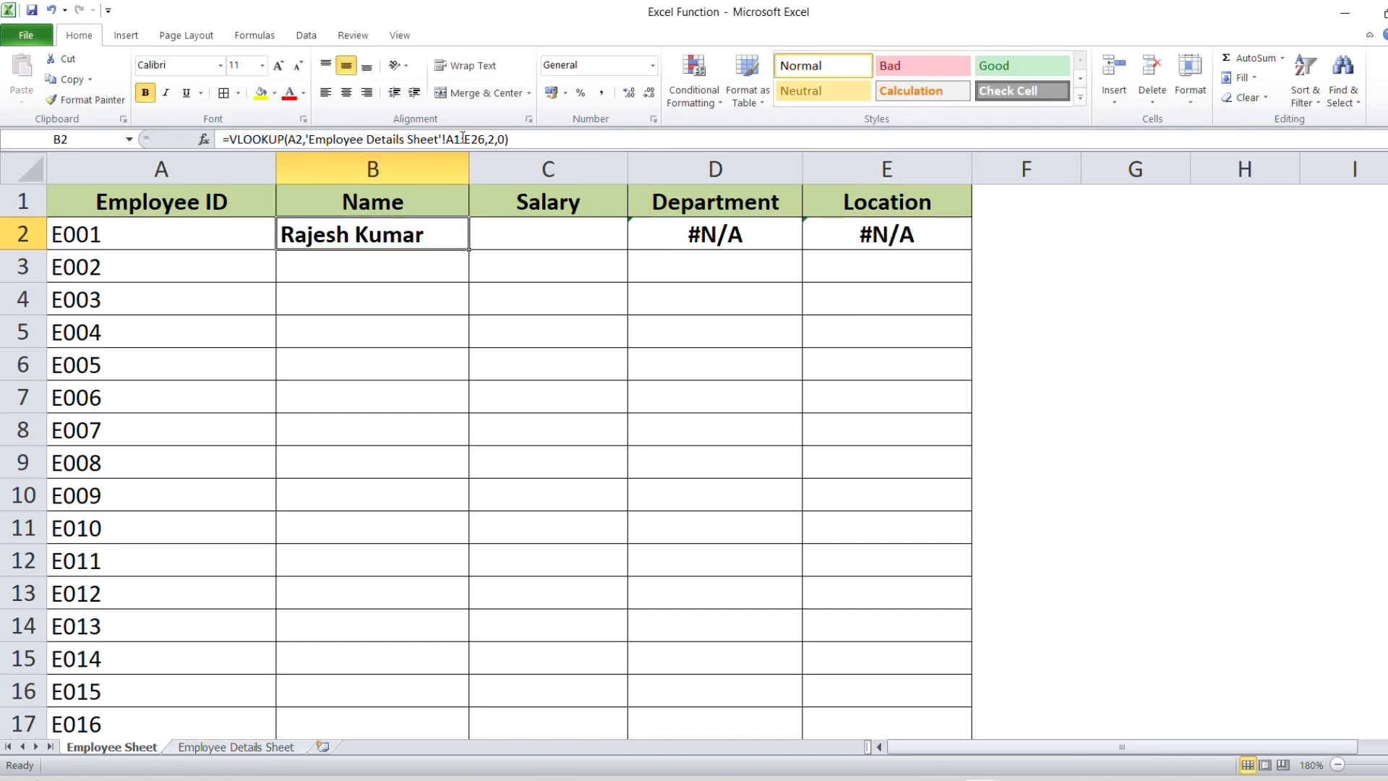
- Compare the table ranges used in B2 and D2 with the columns they cover on the Employee Details Sheet
click(264, 748)
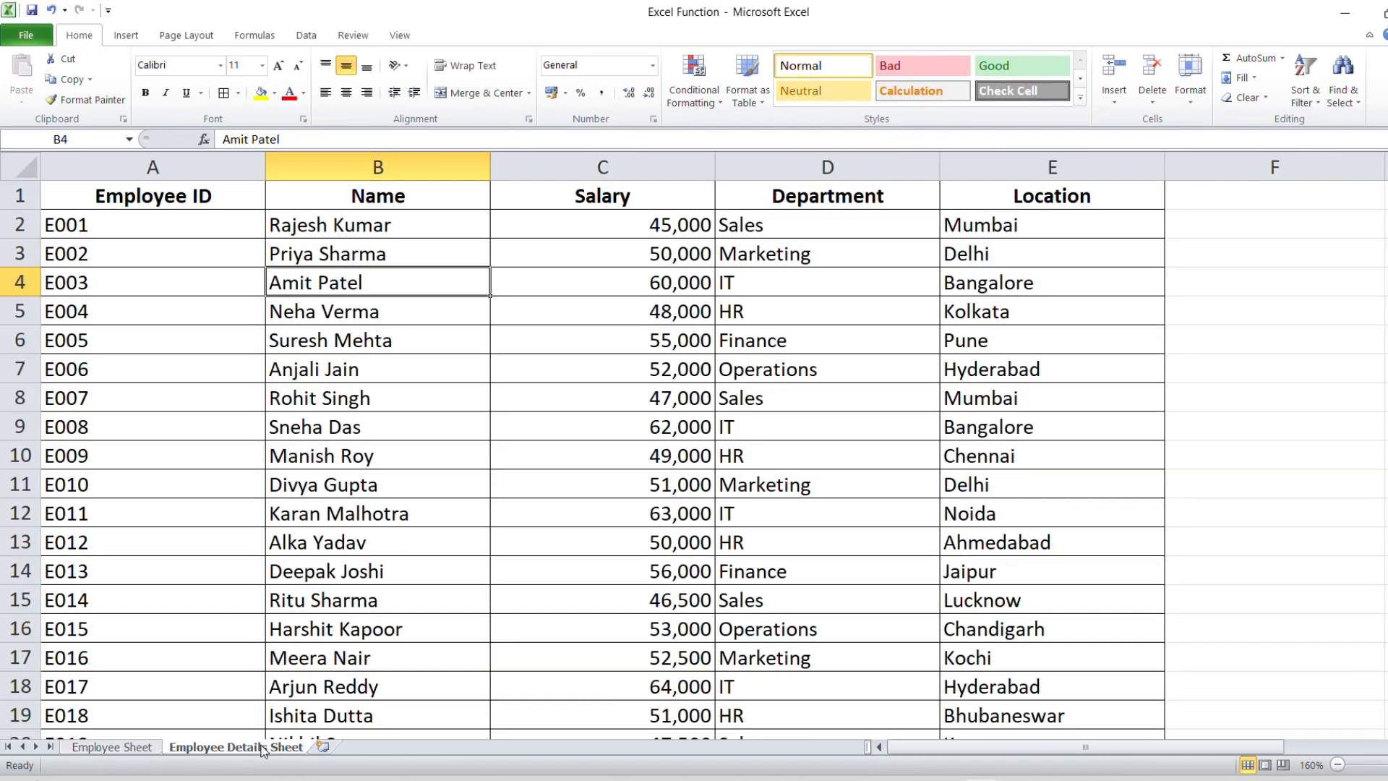
click(105, 226)
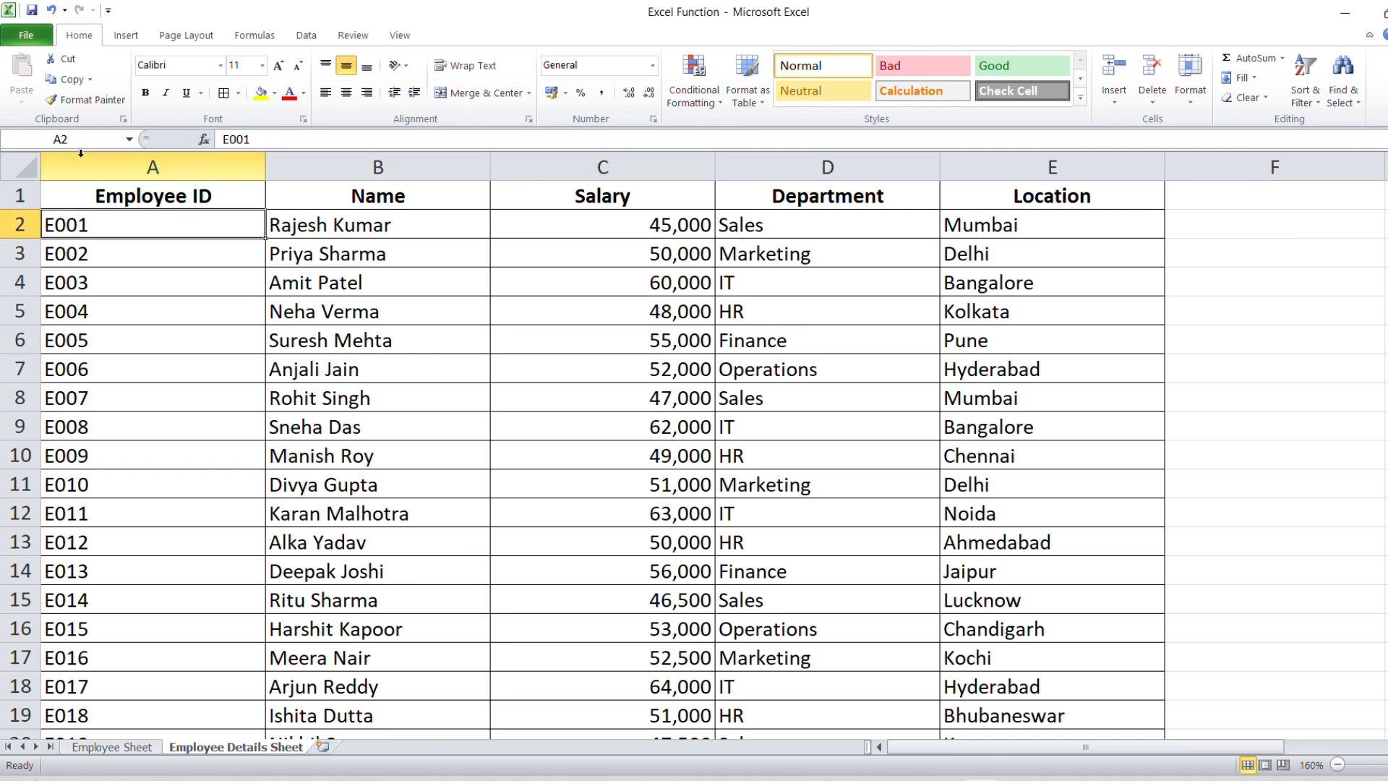
click(114, 194)
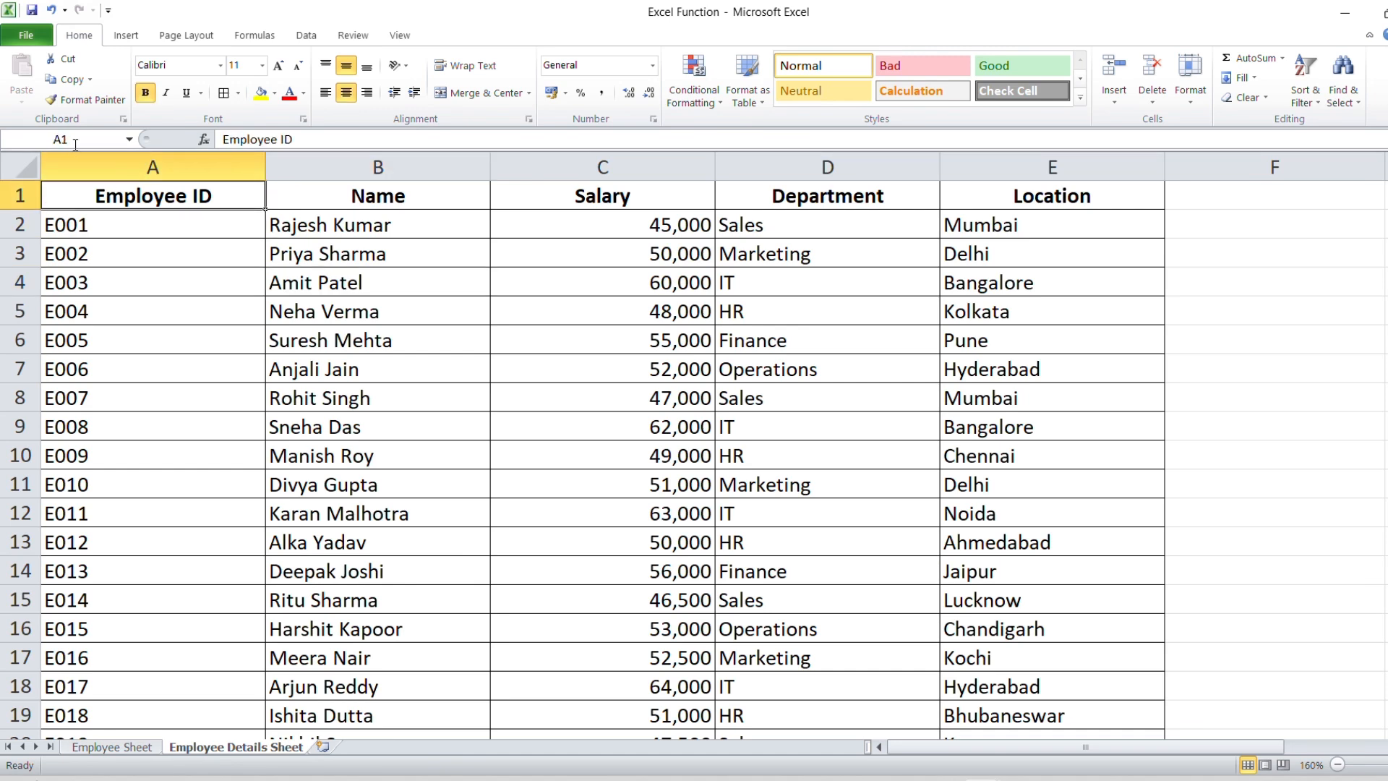
click(127, 748)
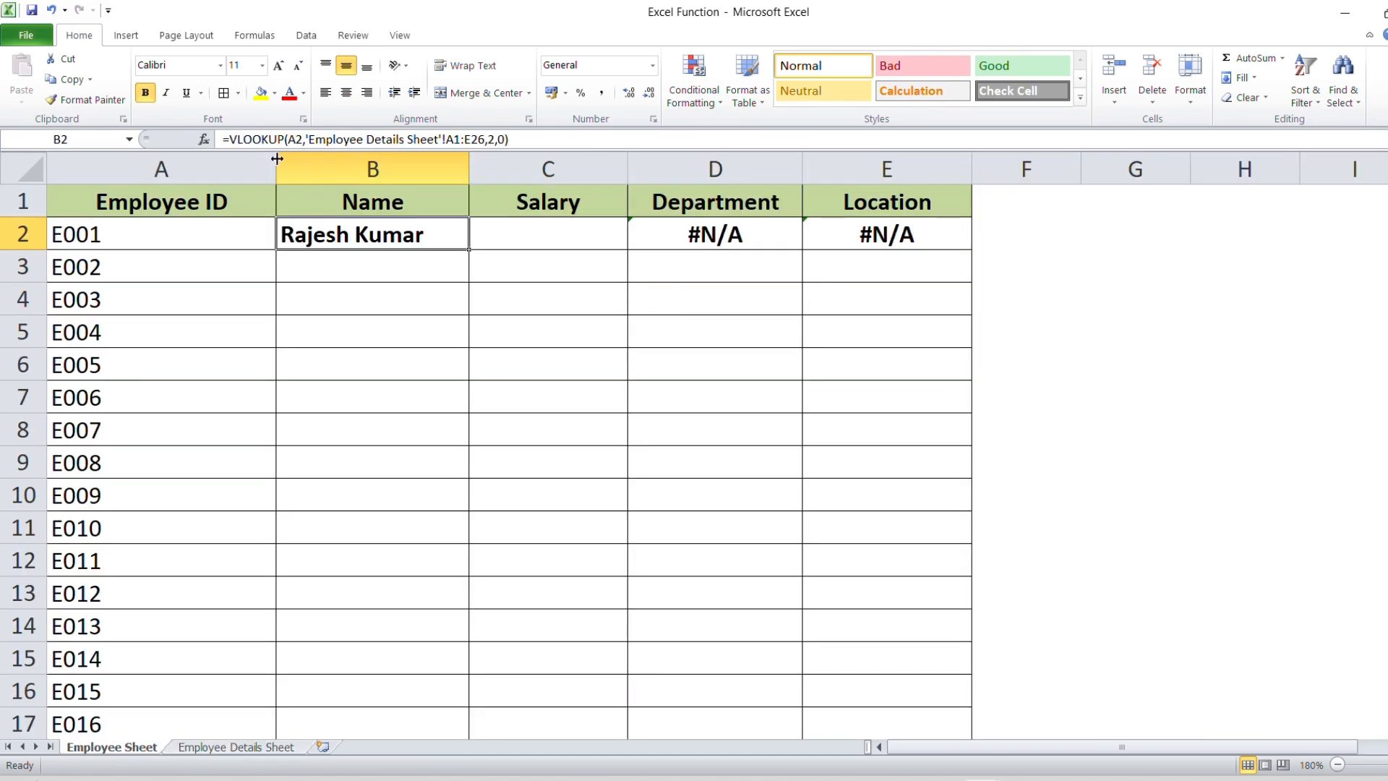
click(735, 239)
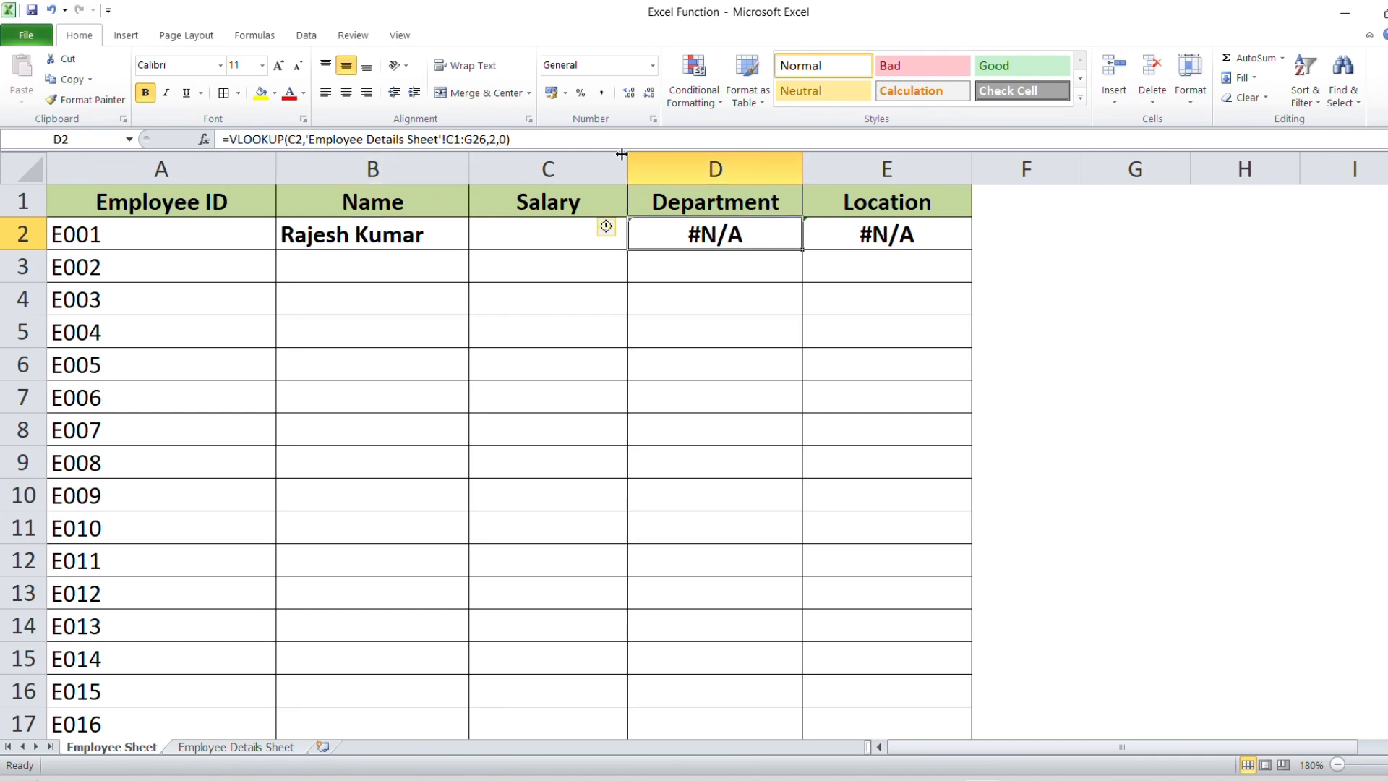
click(275, 749)
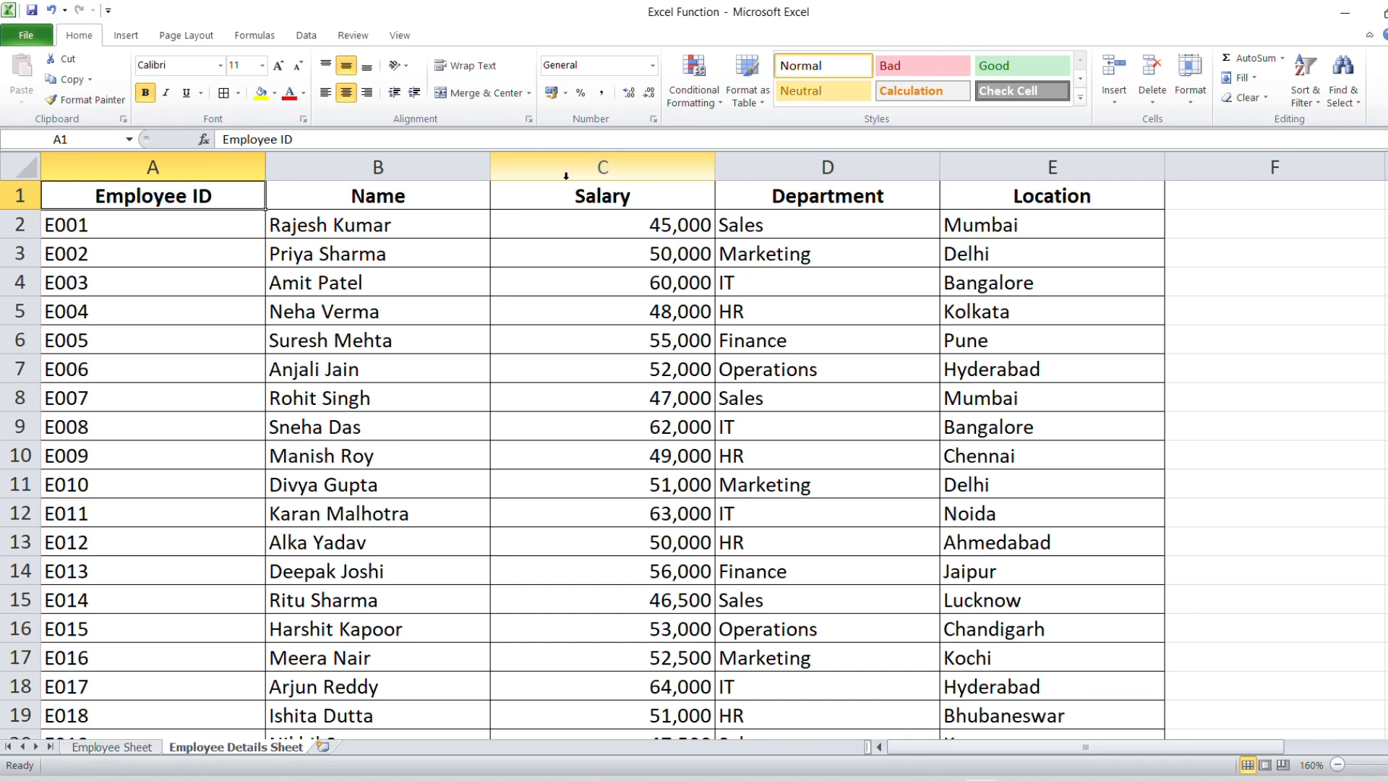
drag(615, 197, 849, 420)
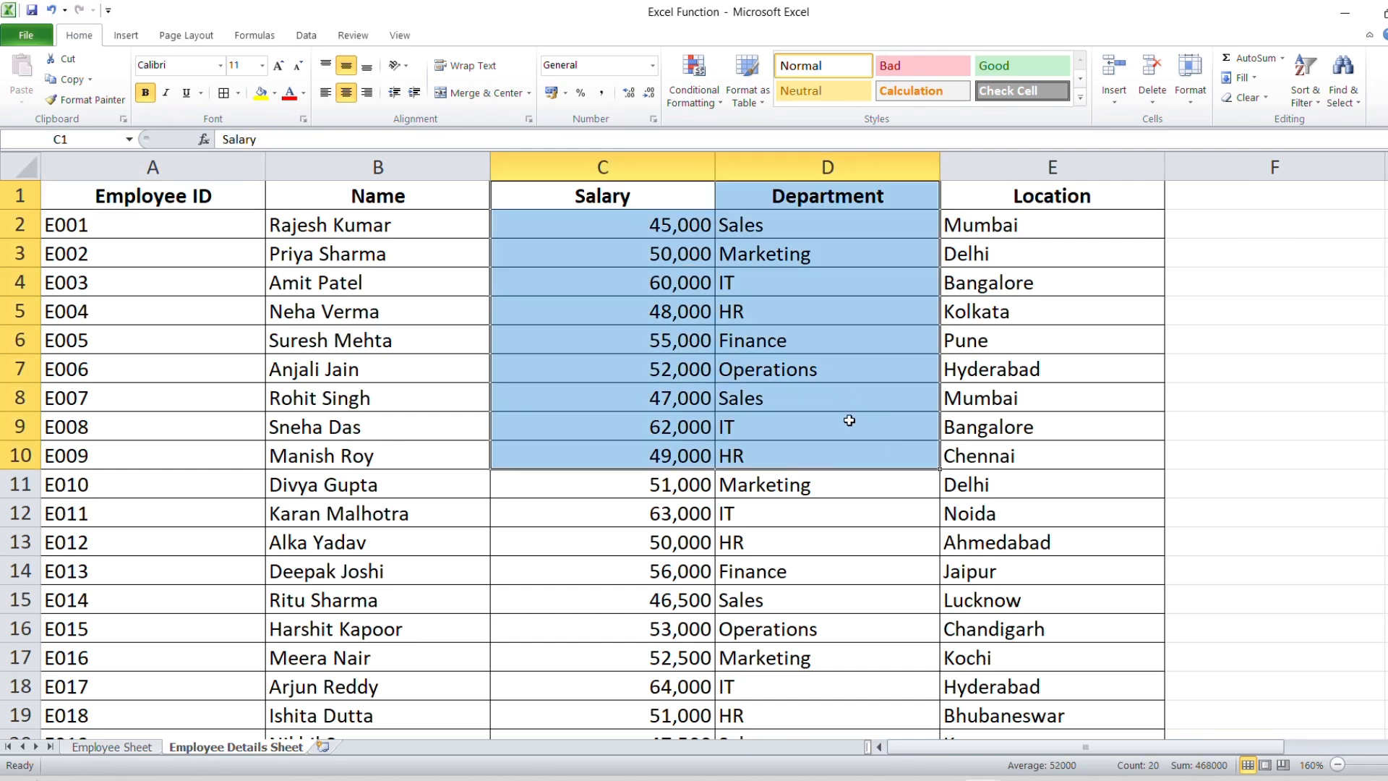
click(629, 207)
click(112, 747)
scroll(143, 284, up, 2)
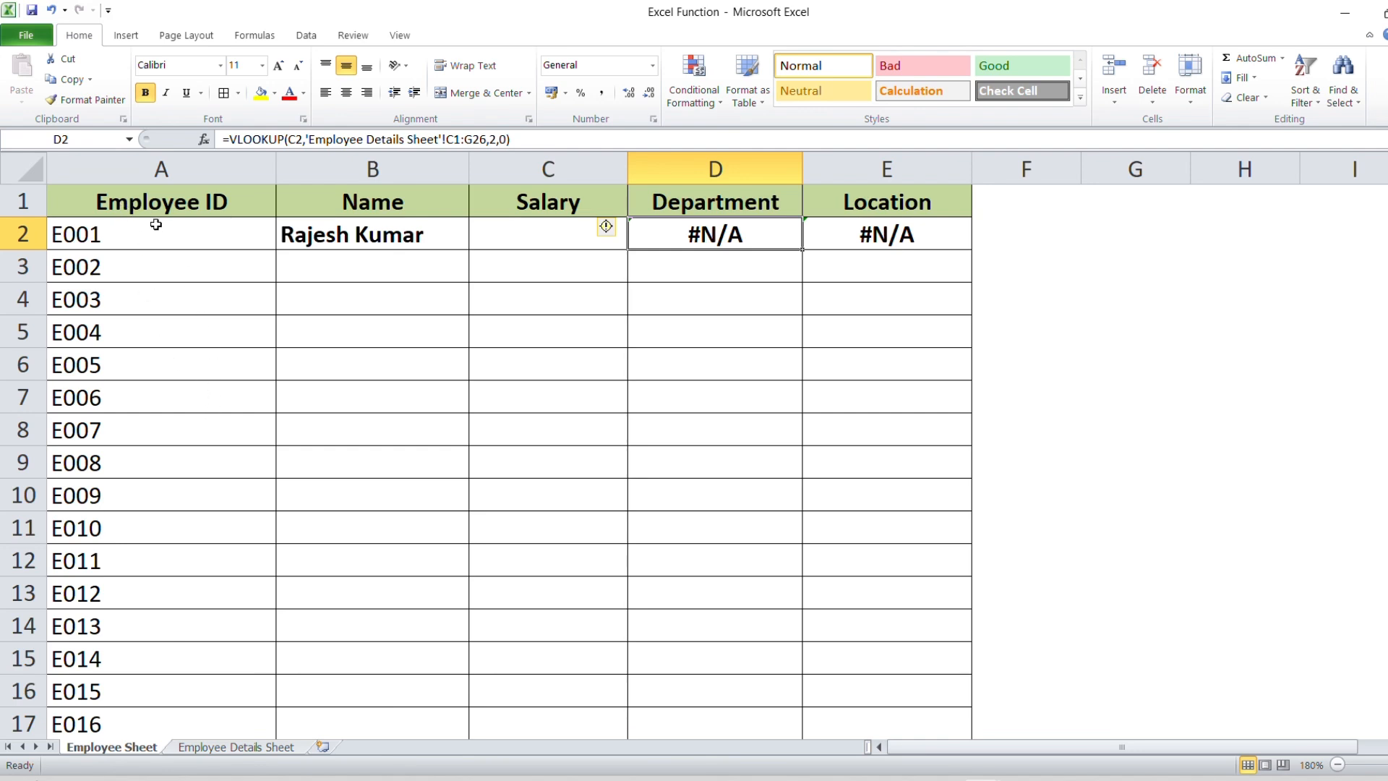
- Examine the Employee ID lookup column and the table starting from Employee ID on the Employee Details Sheet
drag(153, 206, 133, 263)
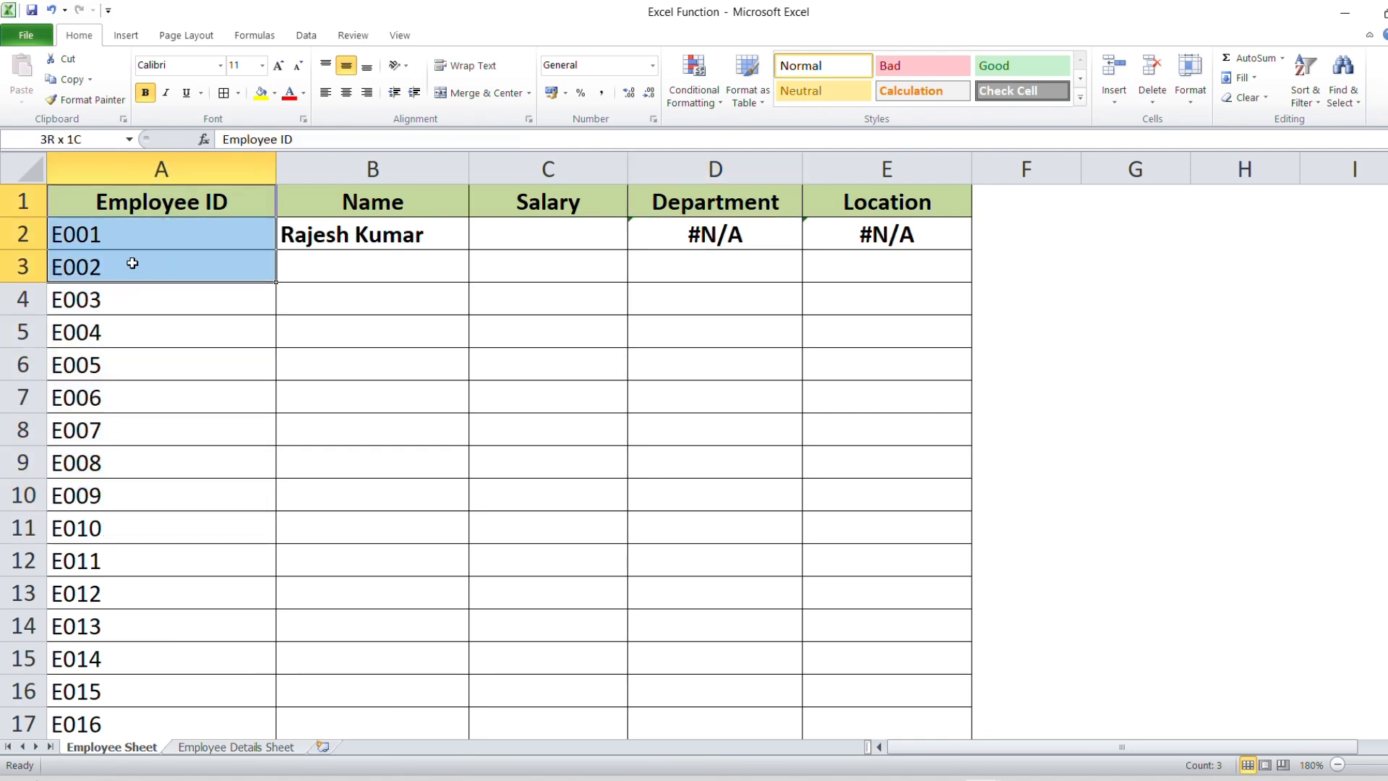
click(171, 212)
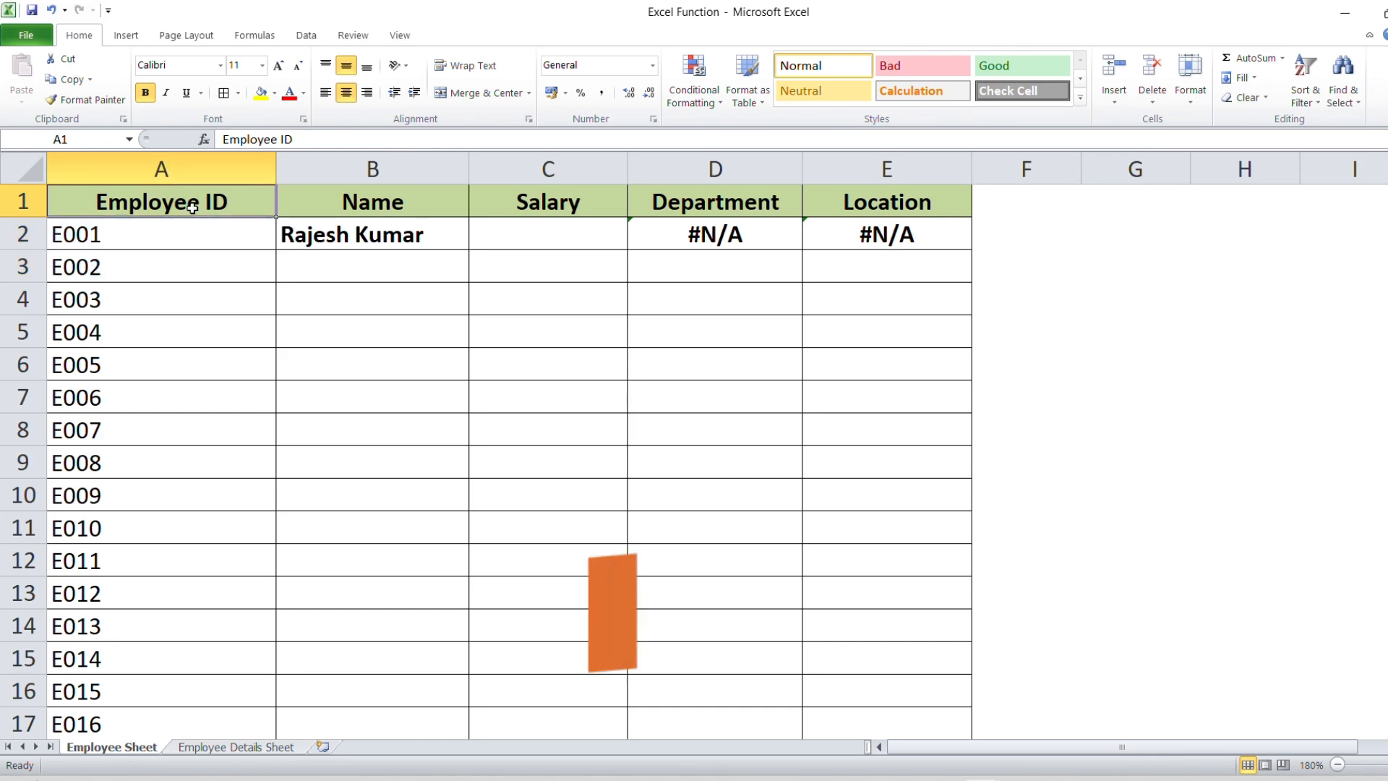
click(137, 232)
click(223, 748)
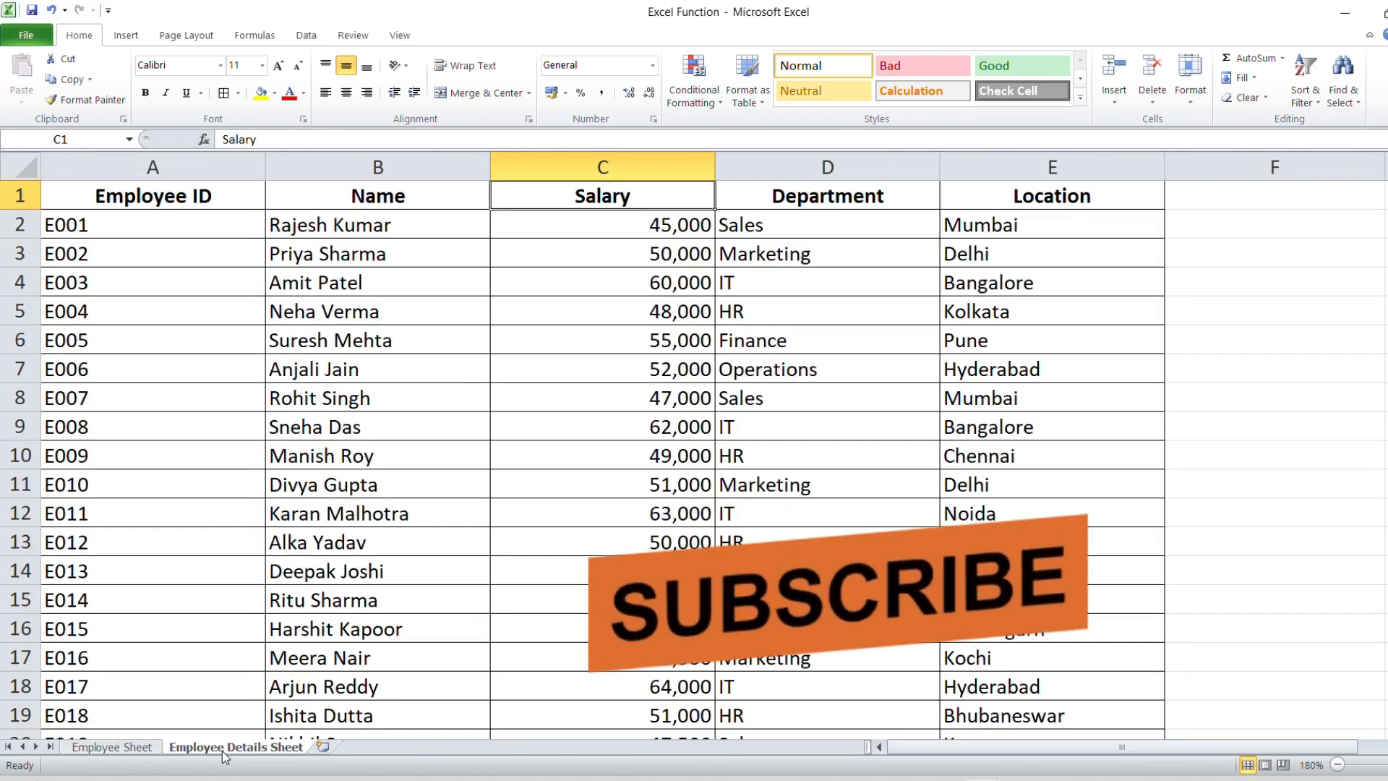
drag(139, 197, 881, 482)
click(354, 353)
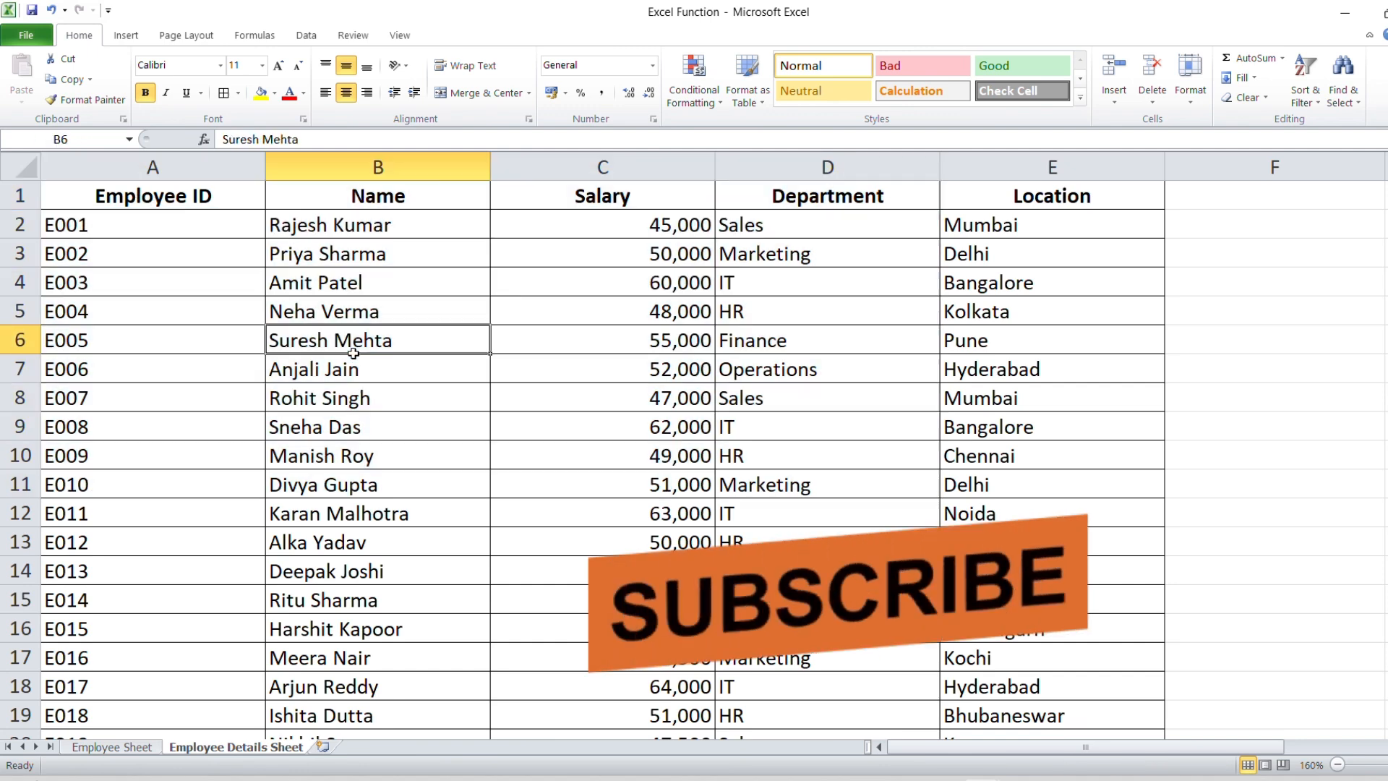
click(112, 747)
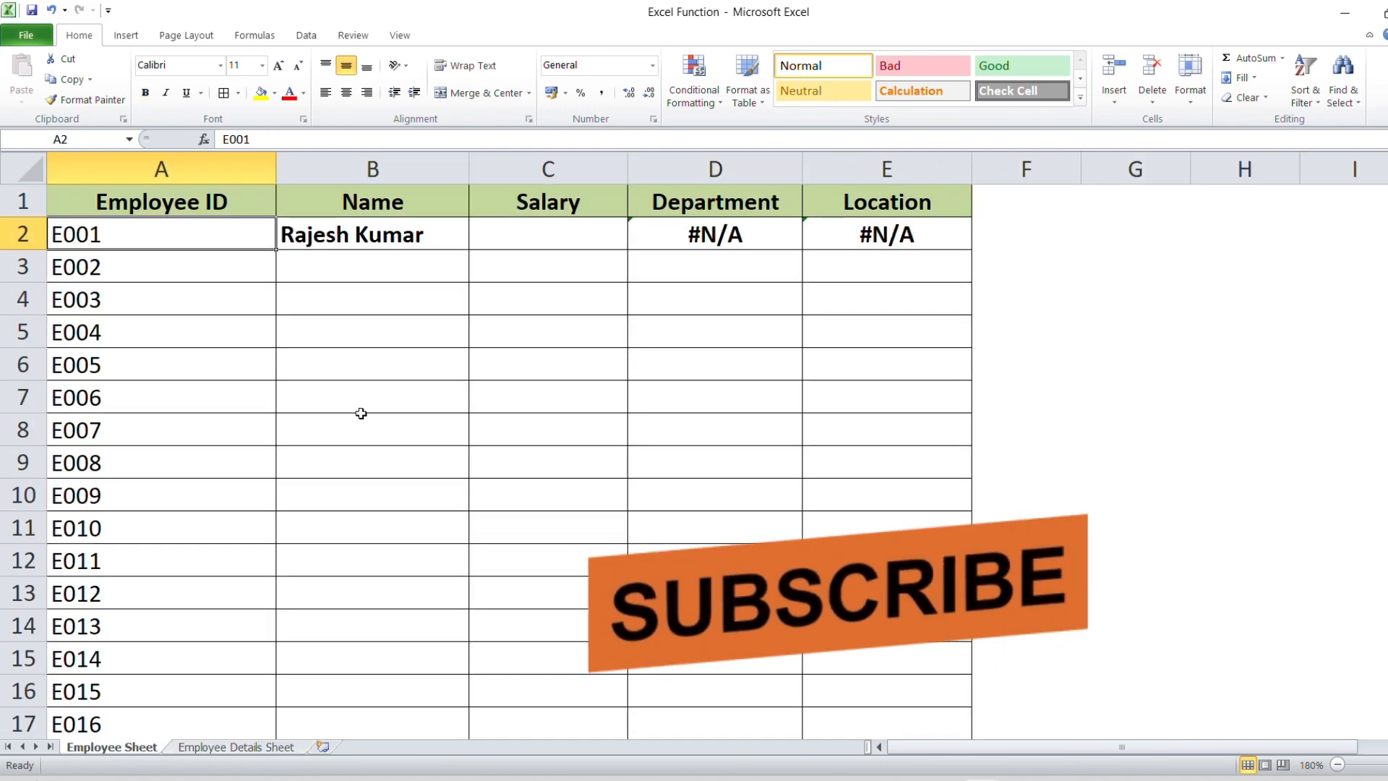
- Lock the lookup value's column in B2's VLOOKUP formula as $A2
click(391, 235)
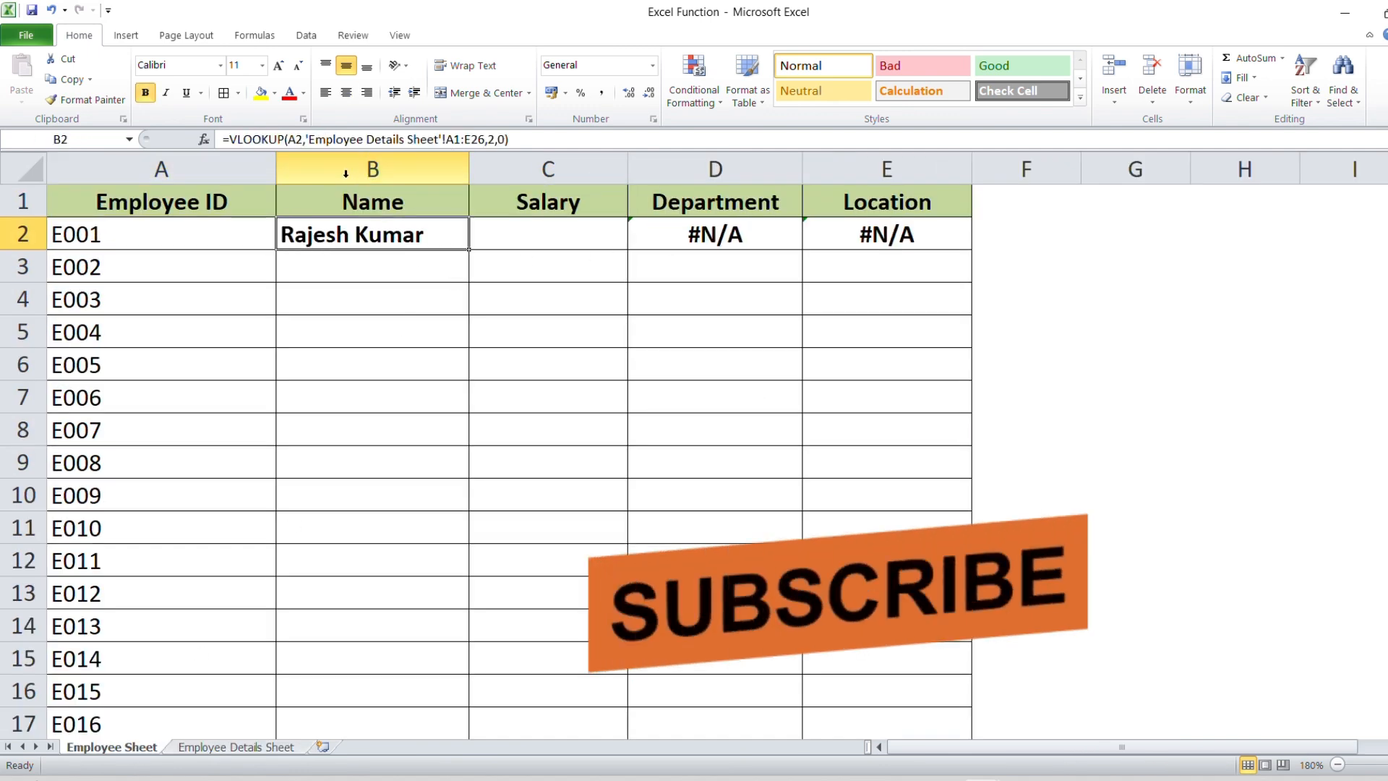
click(289, 139)
text($)
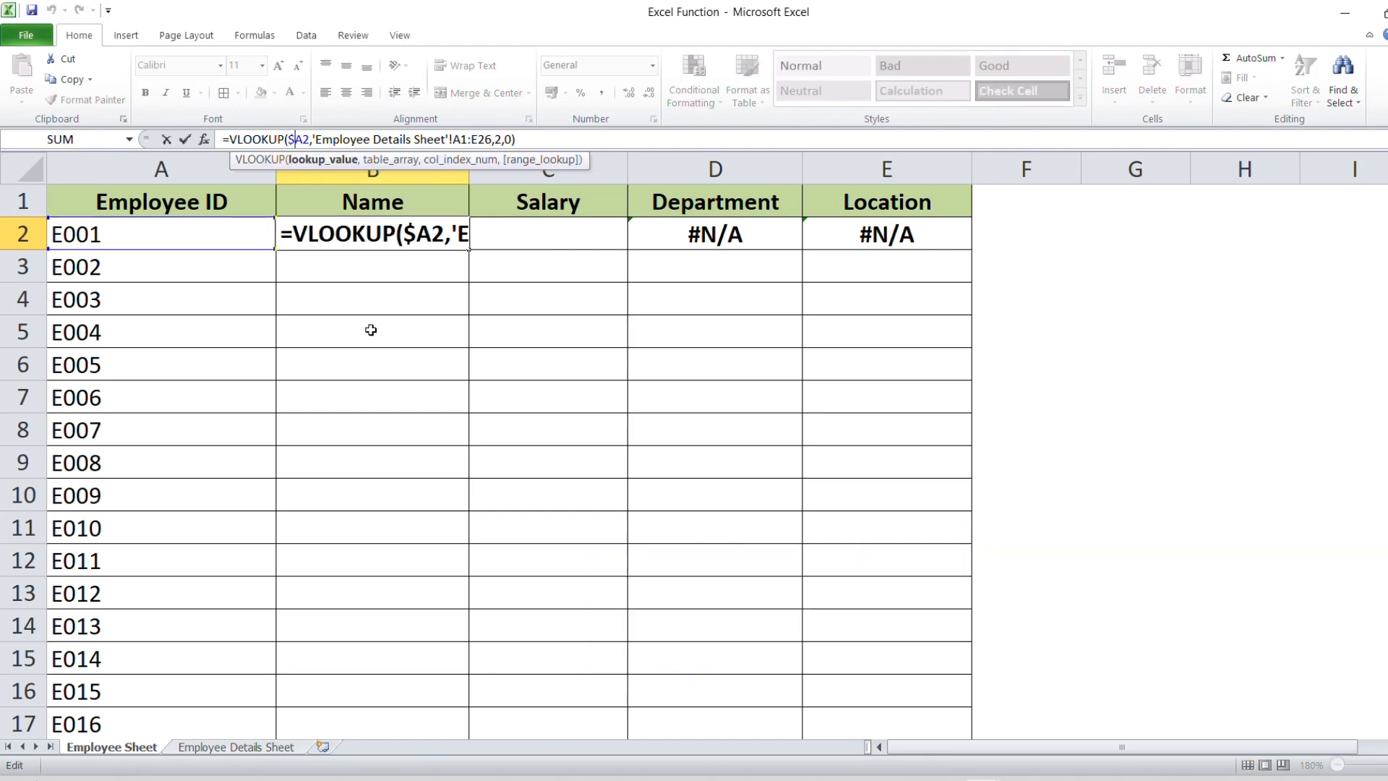
key(Return)
key(Up)
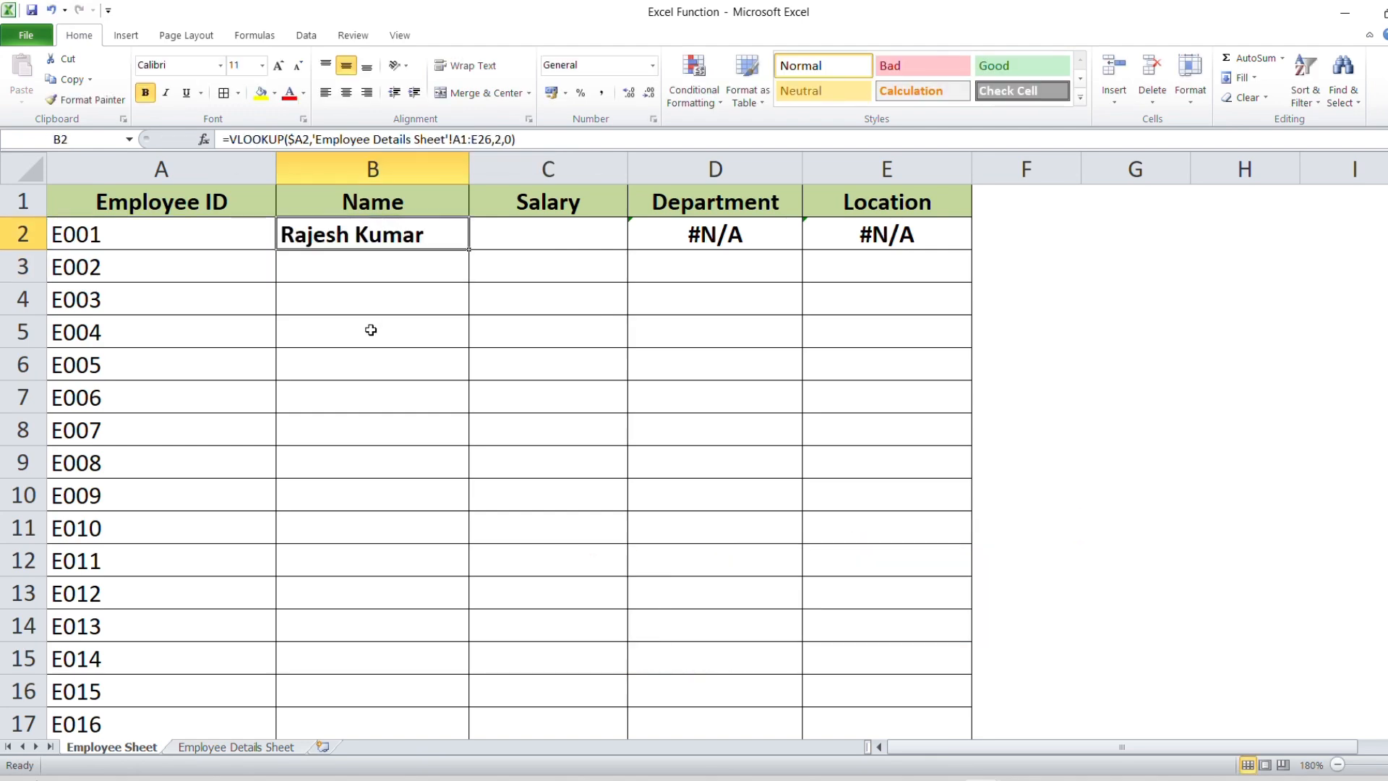
- Lock the starting column of the table range in B2's VLOOKUP formula, making it $A1:E26
key(F2)
key(Left)
key(Left)
key(Left)
key(Left)
key(Left)
key(Left)
key(Left)
key(Left)
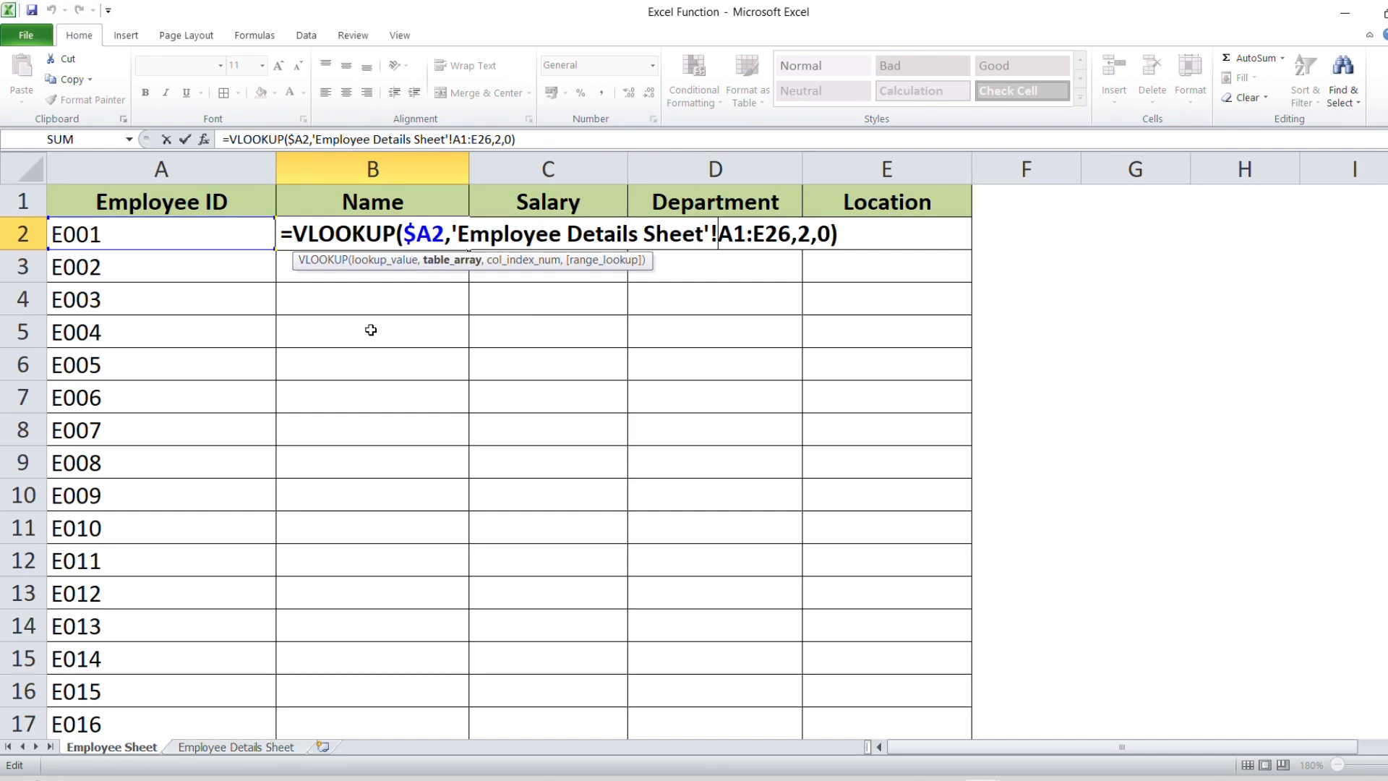
text($)
key(Return)
key(Up)
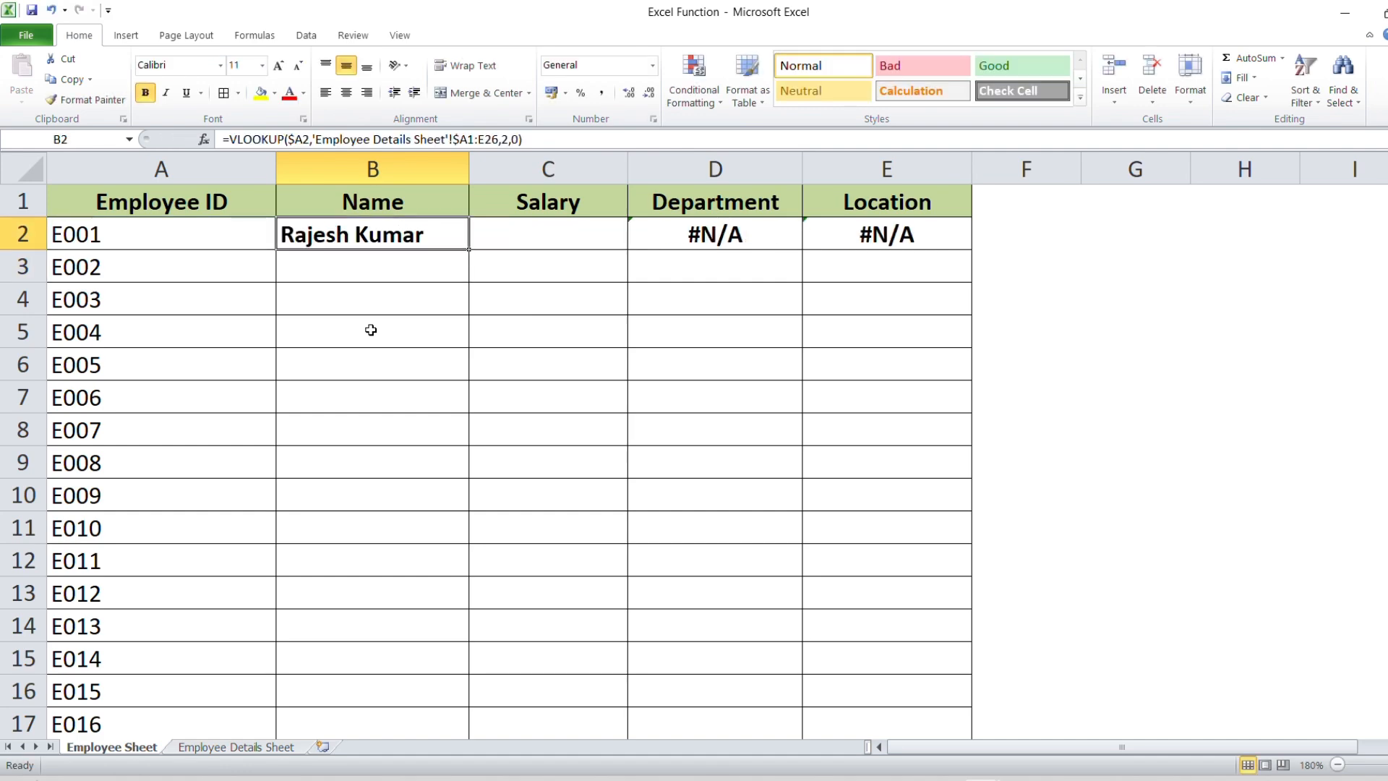
- Copy the VLOOKUP formula from B2 into Salary, Department and Location cells C2, D2 and E2
key(ctrl+c)
key(Right)
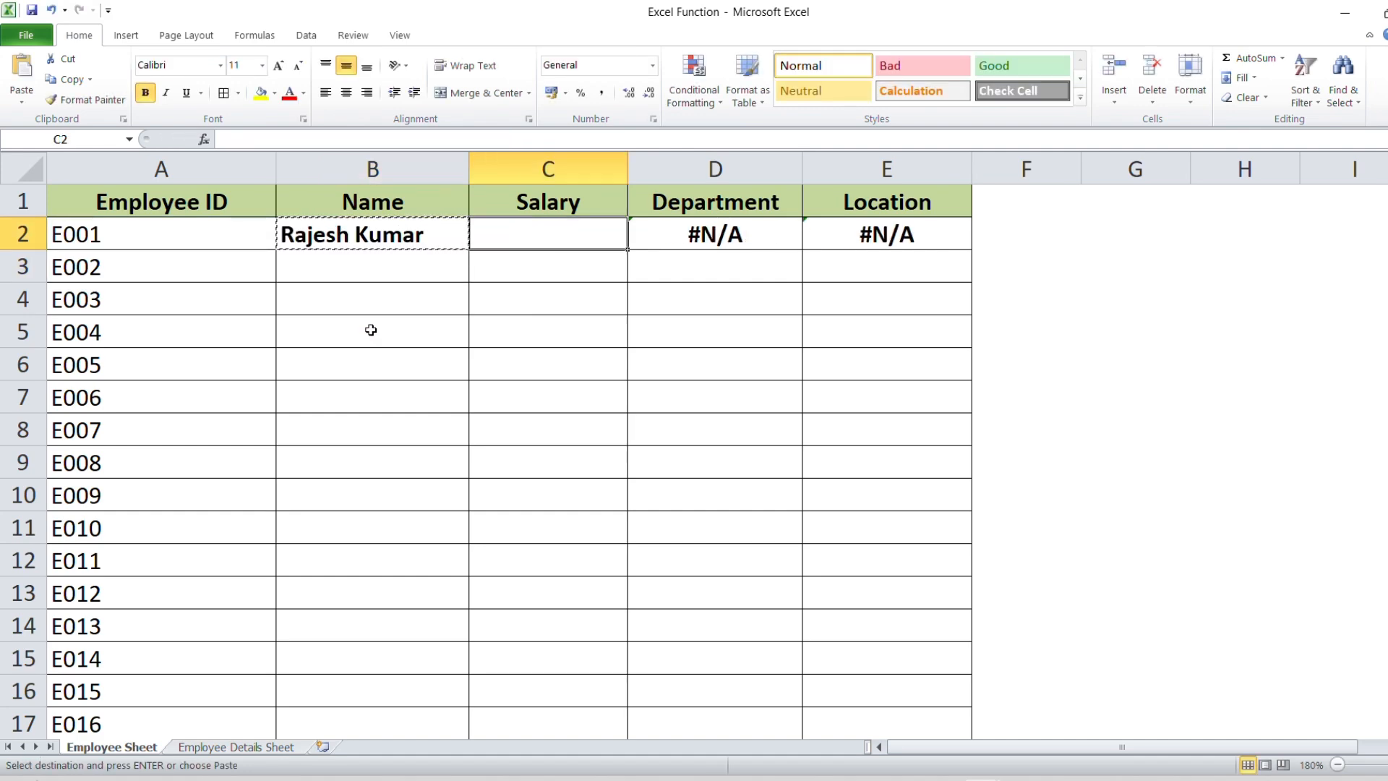
key(ctrl+v)
key(Right)
key(ctrl+v)
key(Right)
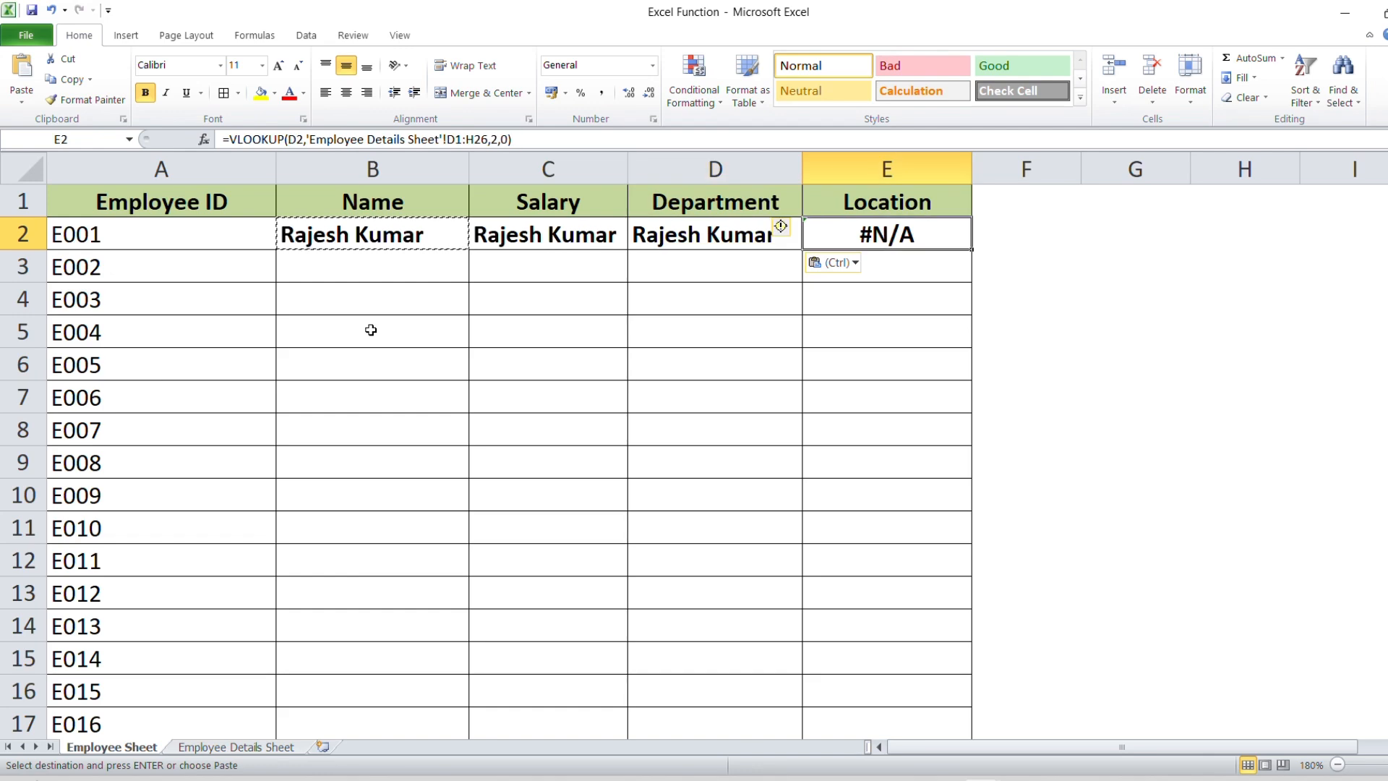
key(ctrl+v)
key(Left)
key(Left)
key(Escape)
- Set the column index of the Salary VLOOKUP in C2 to 3
key(F2)
key(Left)
key(Left)
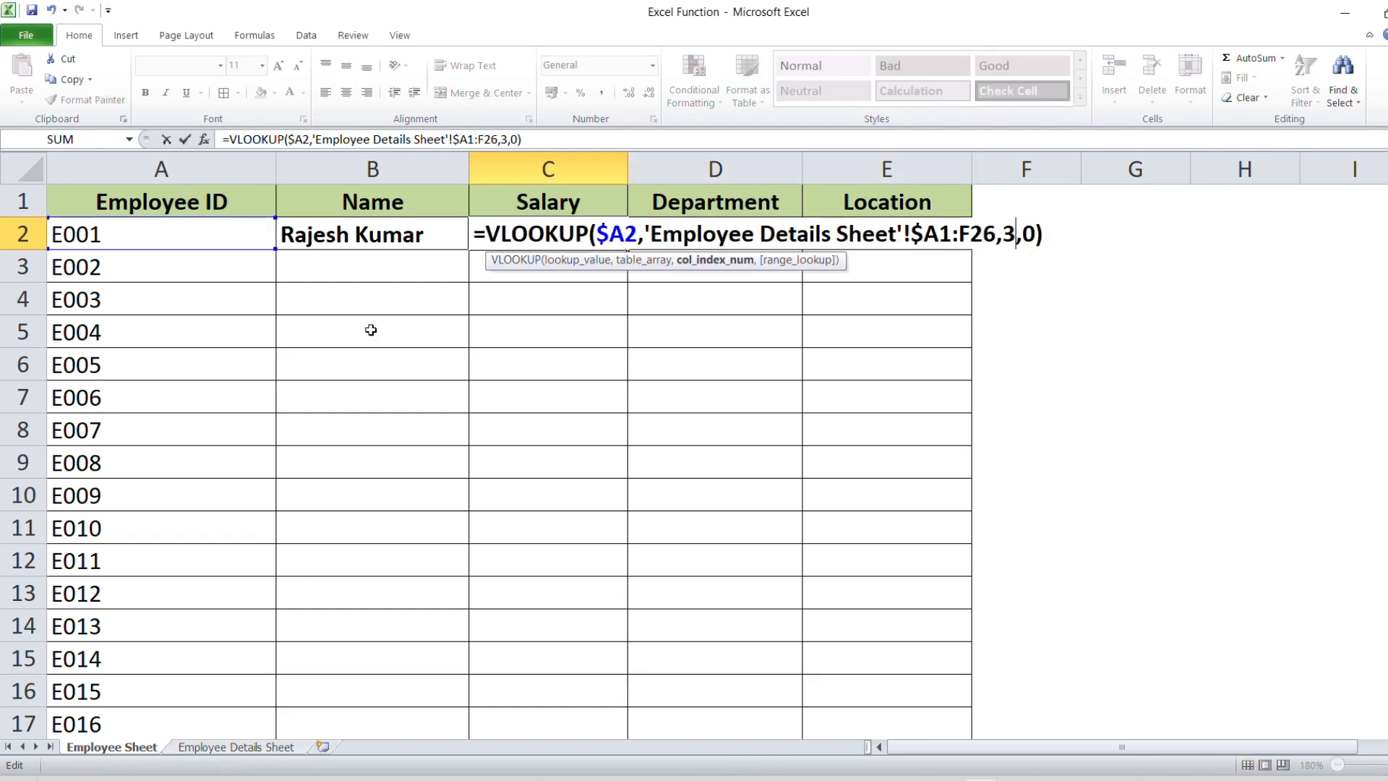
text(3)
key(Return)
key(Up)
- Set the column index of the Department VLOOKUP in D2 to 4
key(Right)
key(F2)
key(Left)
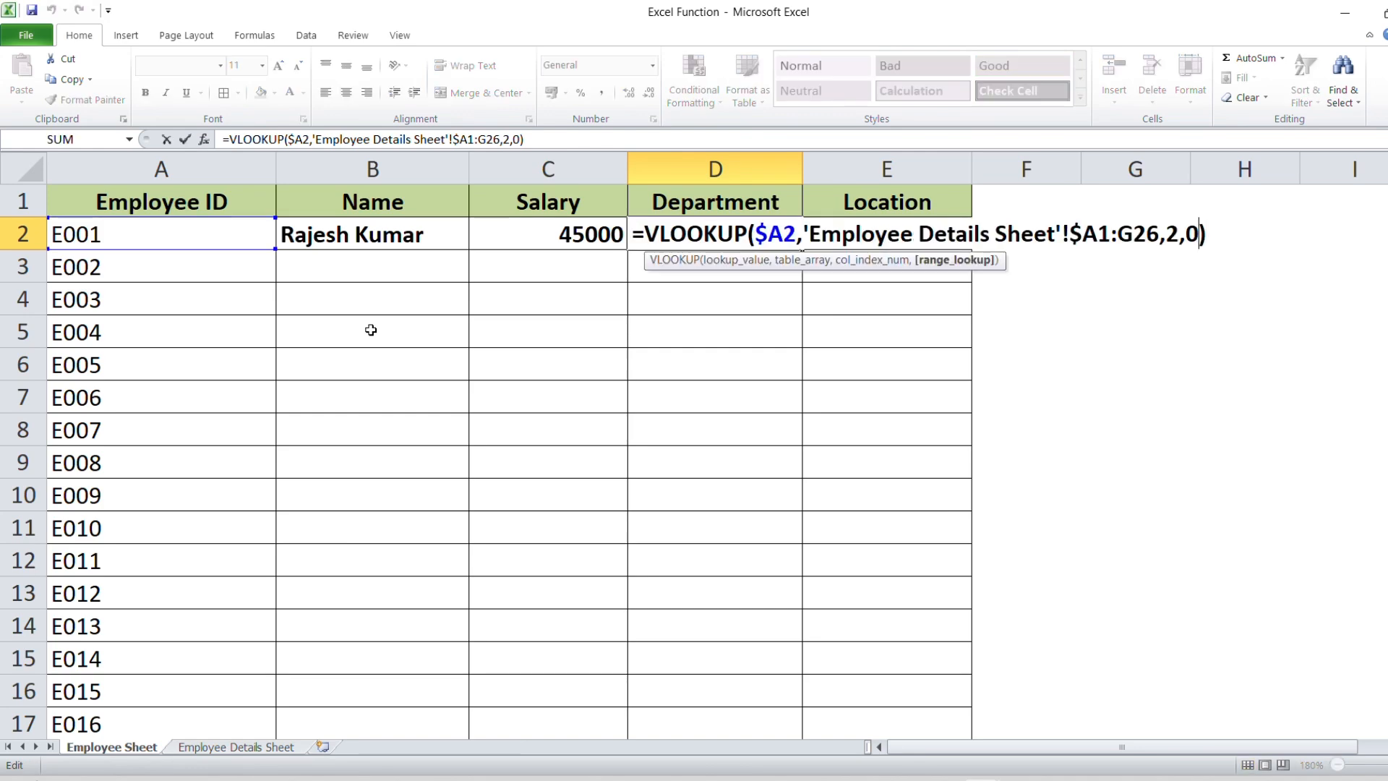
key(Left)
text(4)
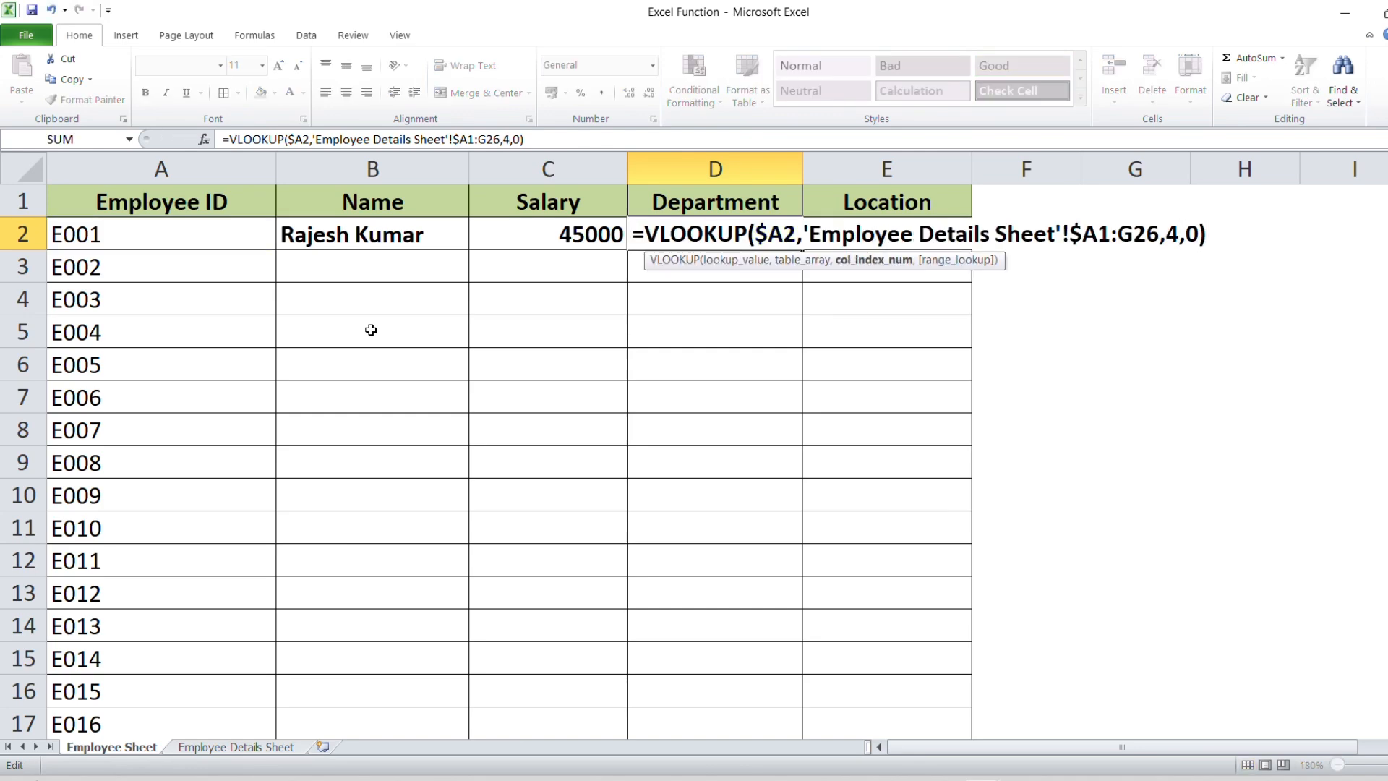
key(Tab)
- Change the column index of the VLOOKUP in E2 so that it returns the Location column
key(F2)
key(Left)
key(Left)
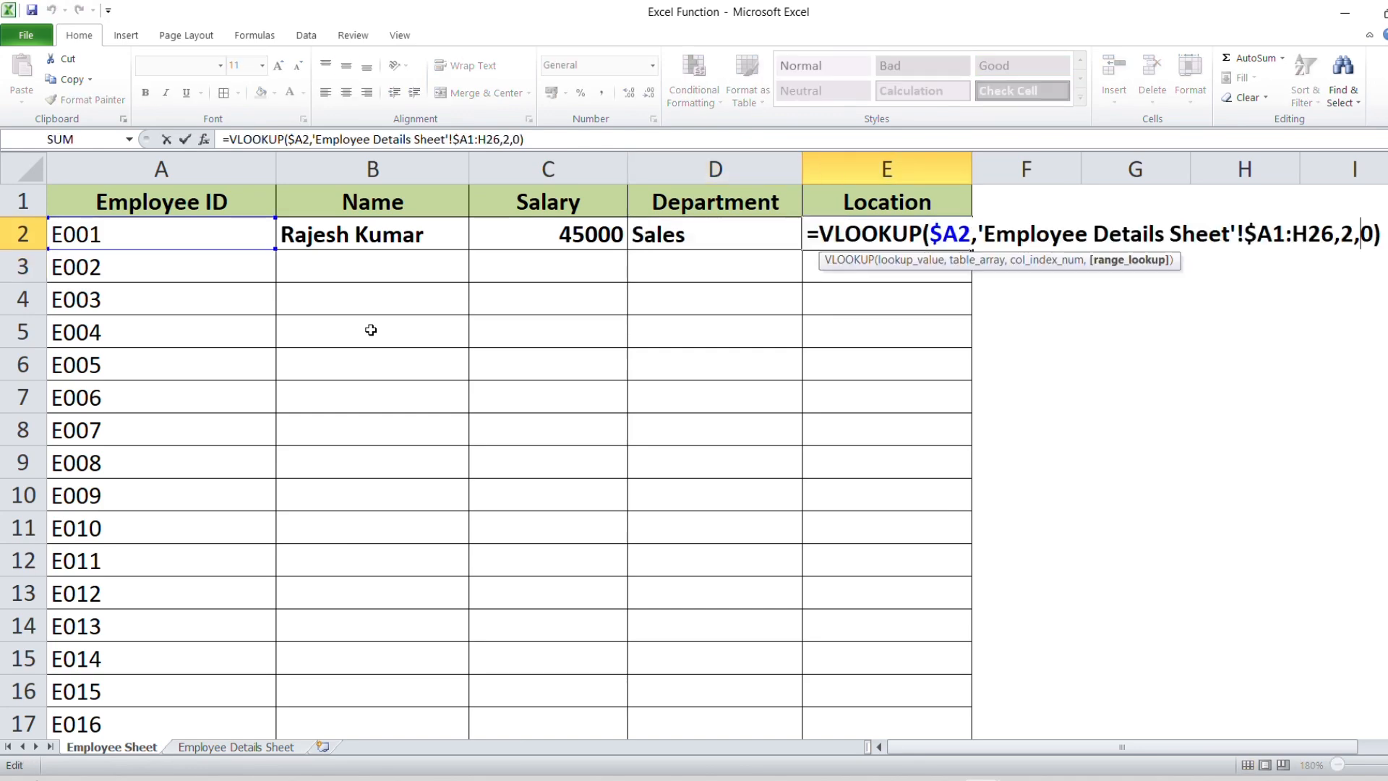
key(Escape)
- Fill the VLOOKUP formulas in B2:E2 down through row 26 and return to B2
key(Left)
key(Left)
key(Left)
key(shift+Right)
key(shift+Right)
key(shift+Right)
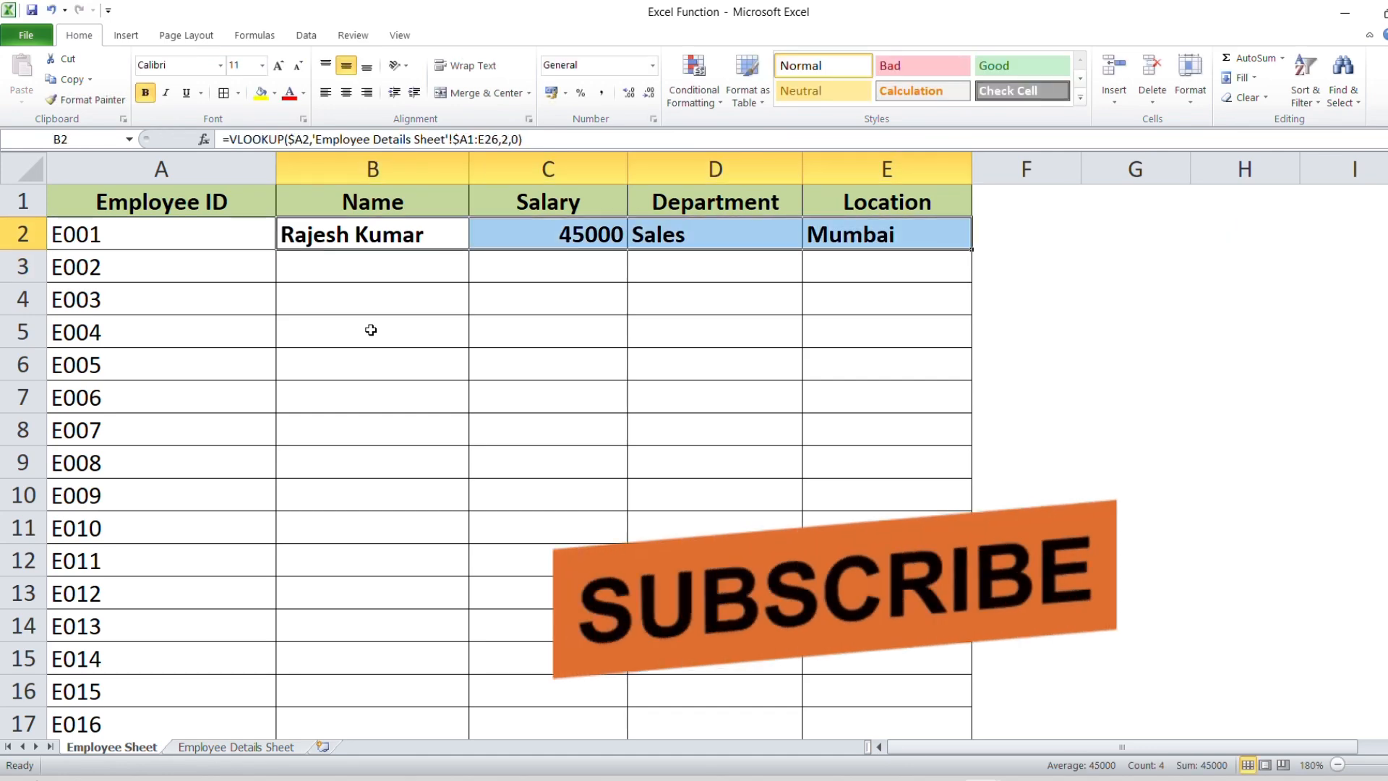
key(Left)
key(ctrl+Down)
key(Right)
key(shift+Right)
key(shift+Right)
key(shift+Right)
key(ctrl+shift+Up)
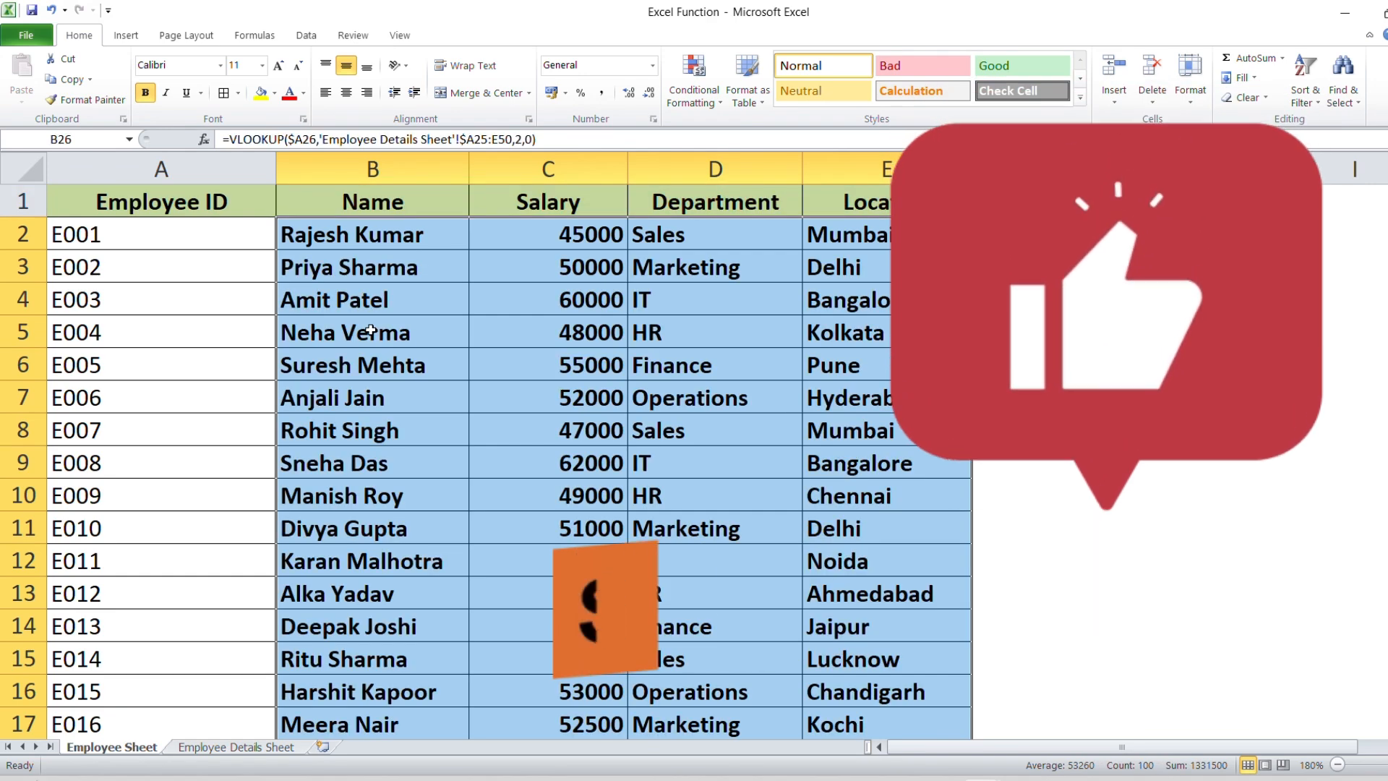
key(ctrl+Up)
key(Down)
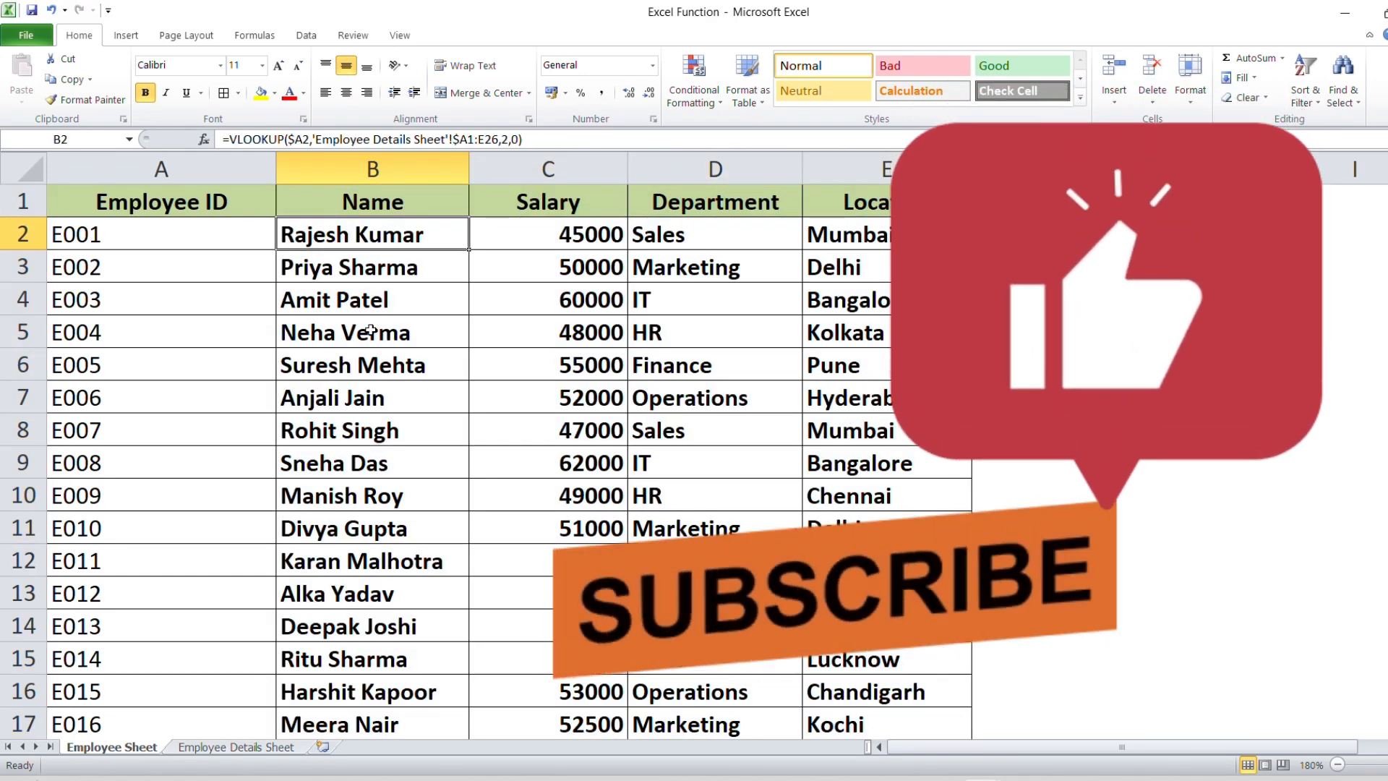